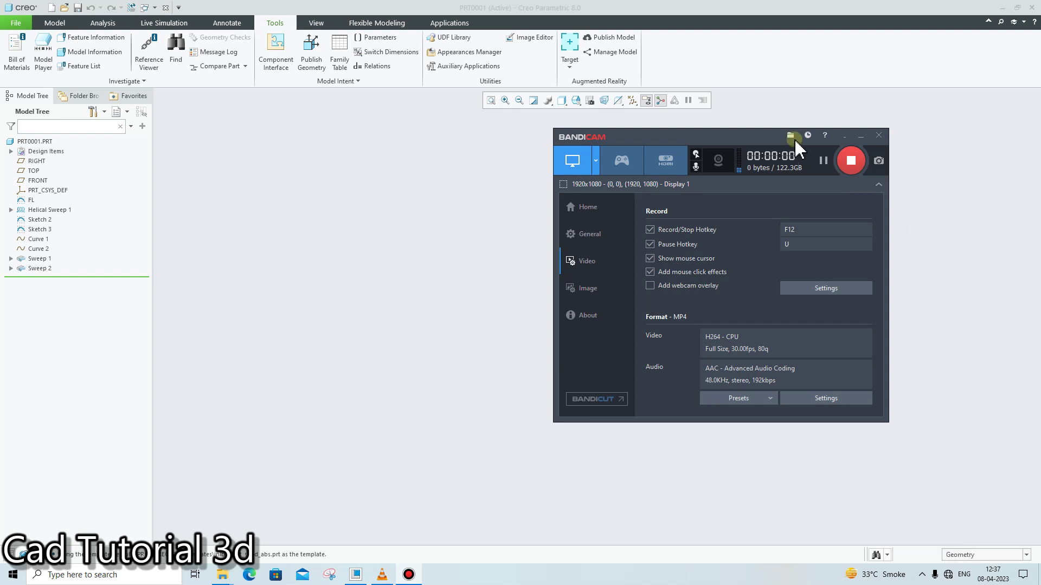
Close the covering Bandicam window and zoom in on the hook-ended spring PRT0001
left_click(850, 137)
scroll(747, 300, "up", 4)
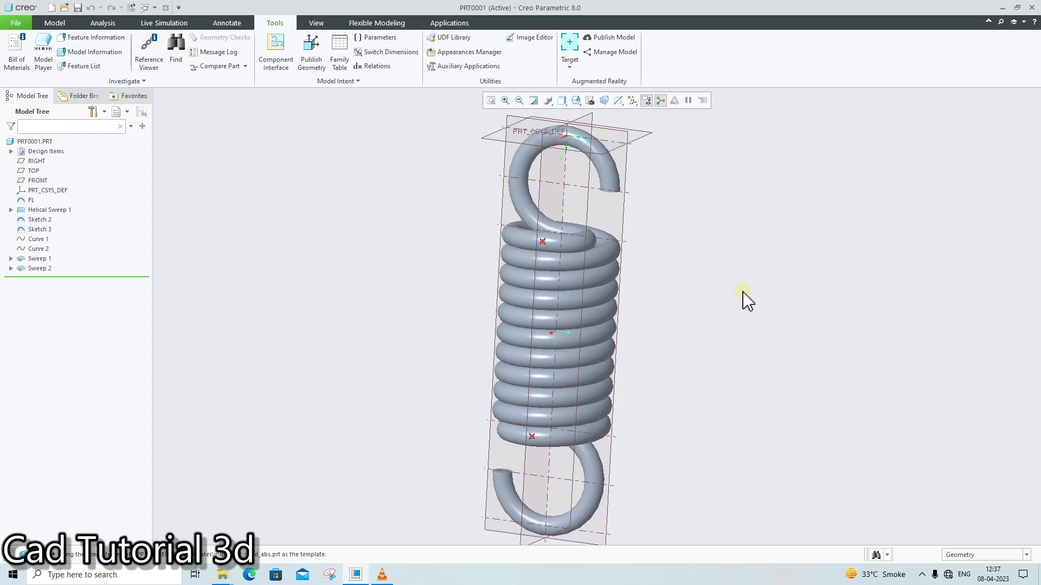
Change the FL sketch's overall length dimension from 100 to 200
left_click(30, 200)
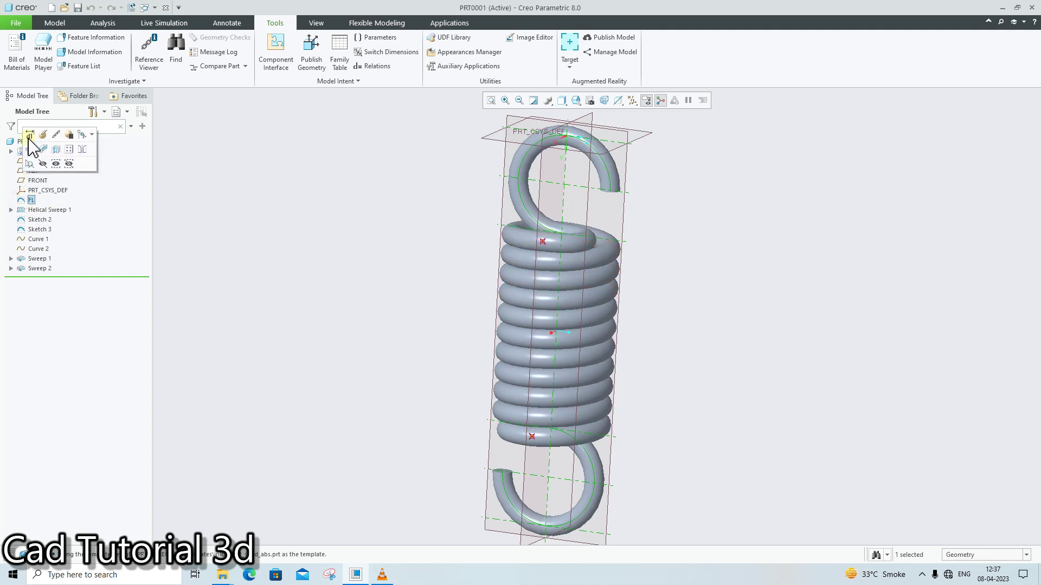
left_click(30, 142)
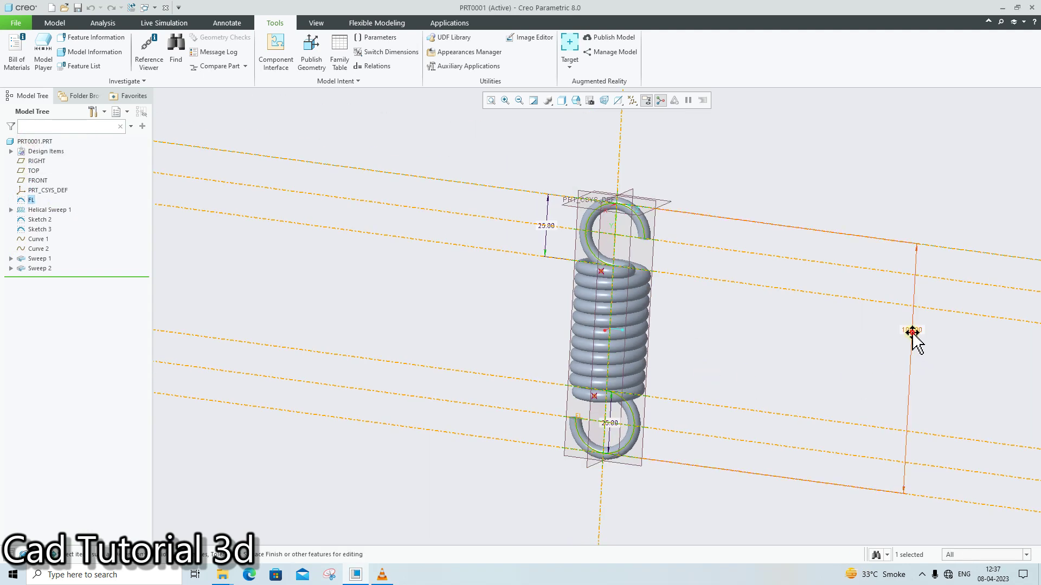
double_click(912, 329)
type("200")
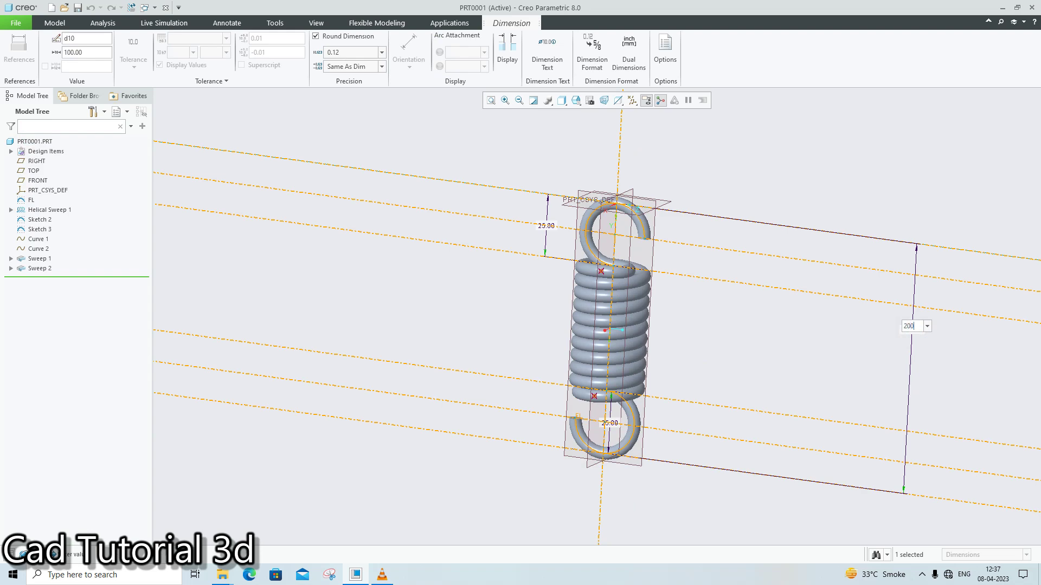
key("Return")
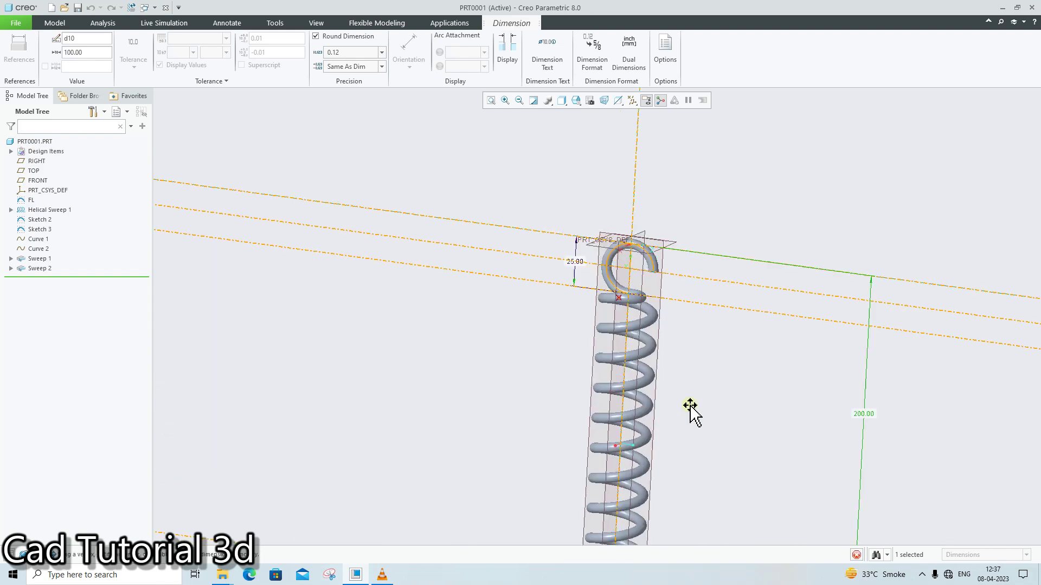
scroll(694, 434, "down", 5)
scroll(704, 522, "up", 4)
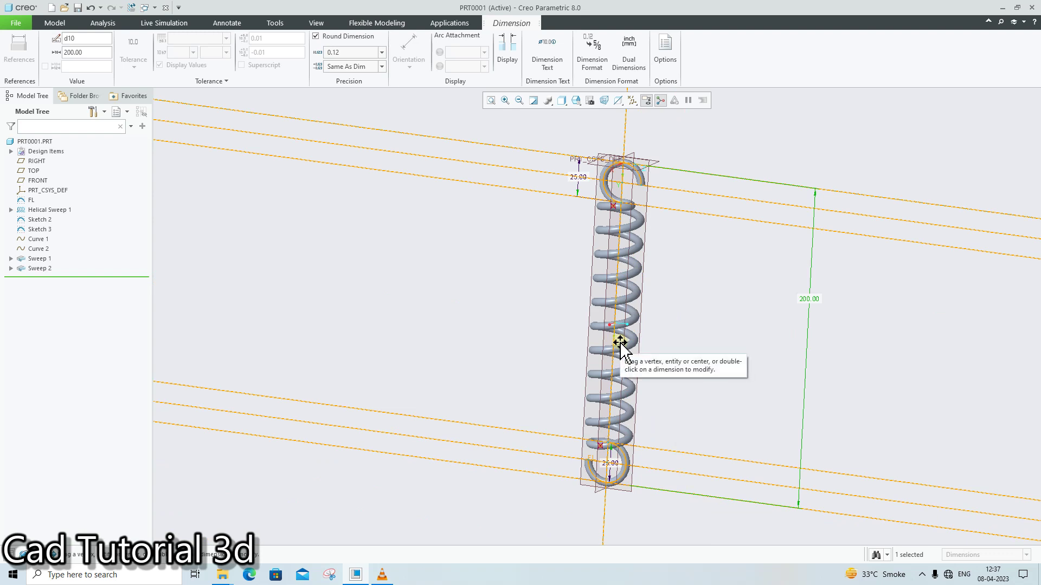
Change the length to 150, regenerate, and view the shorter spring at an angle
double_click(809, 299)
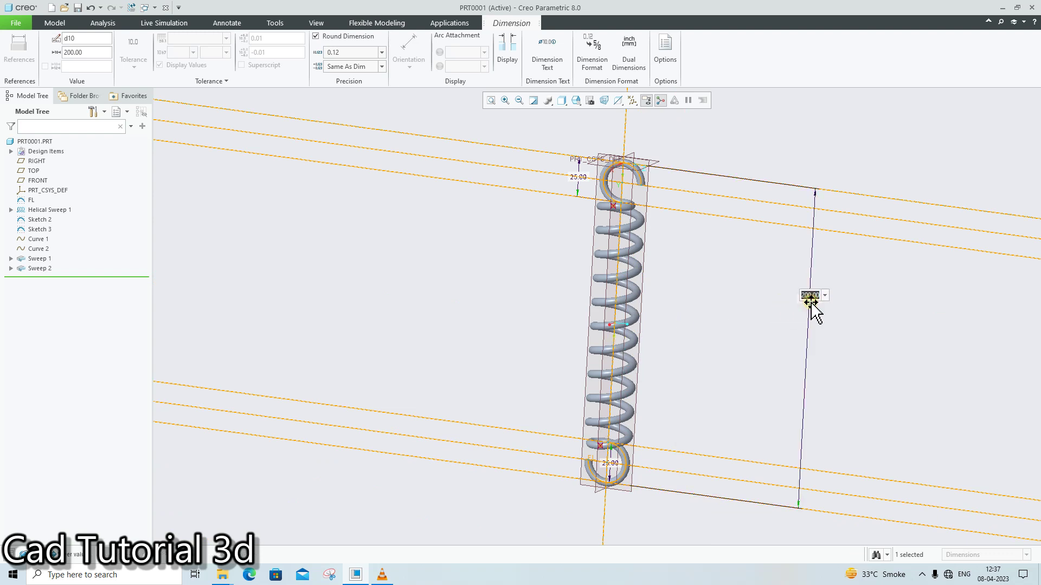
type("150")
key("Return")
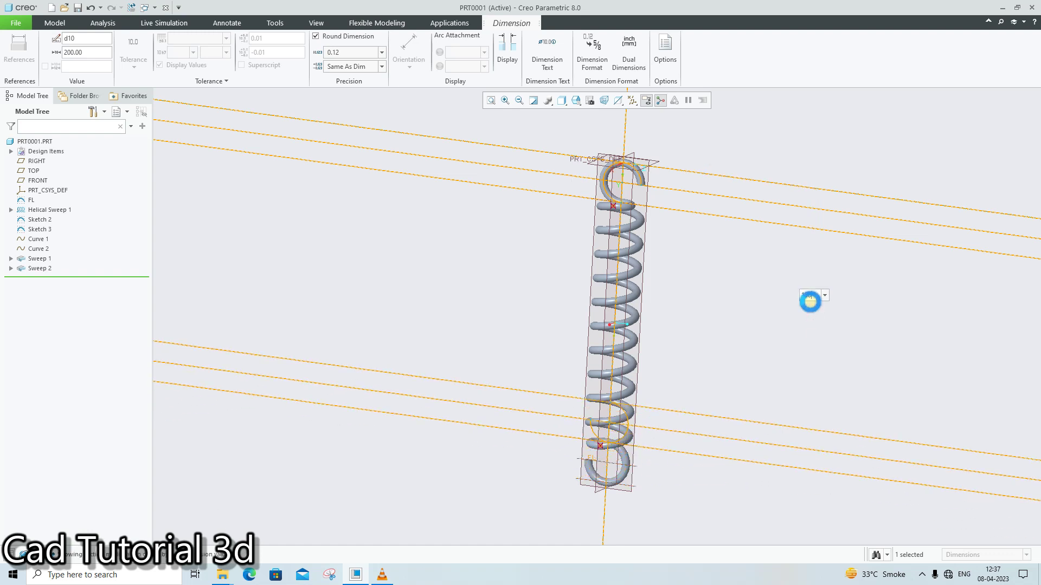
left_click(810, 302)
type("150")
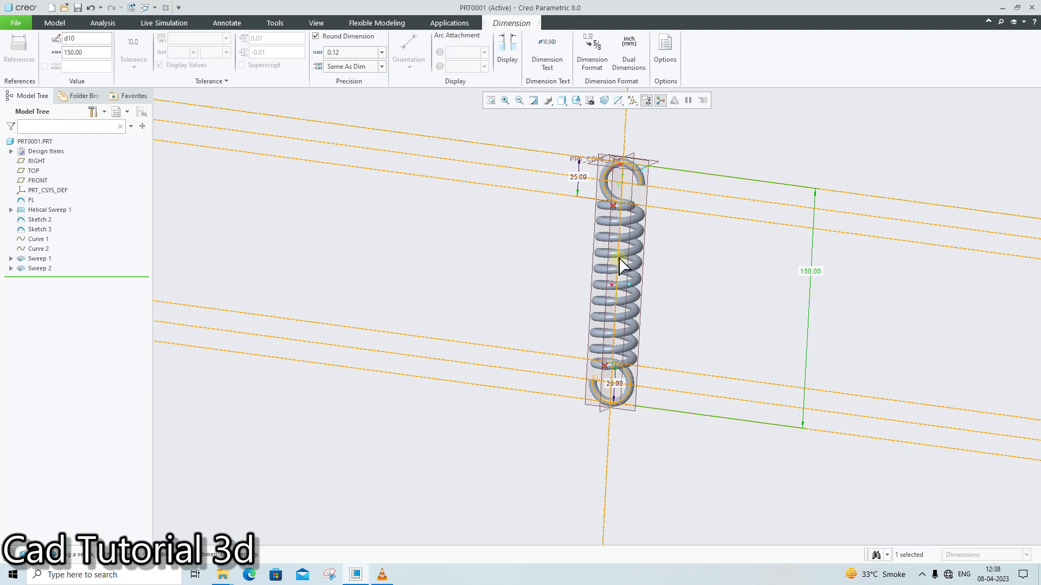
left_click(432, 240)
left_click(525, 258)
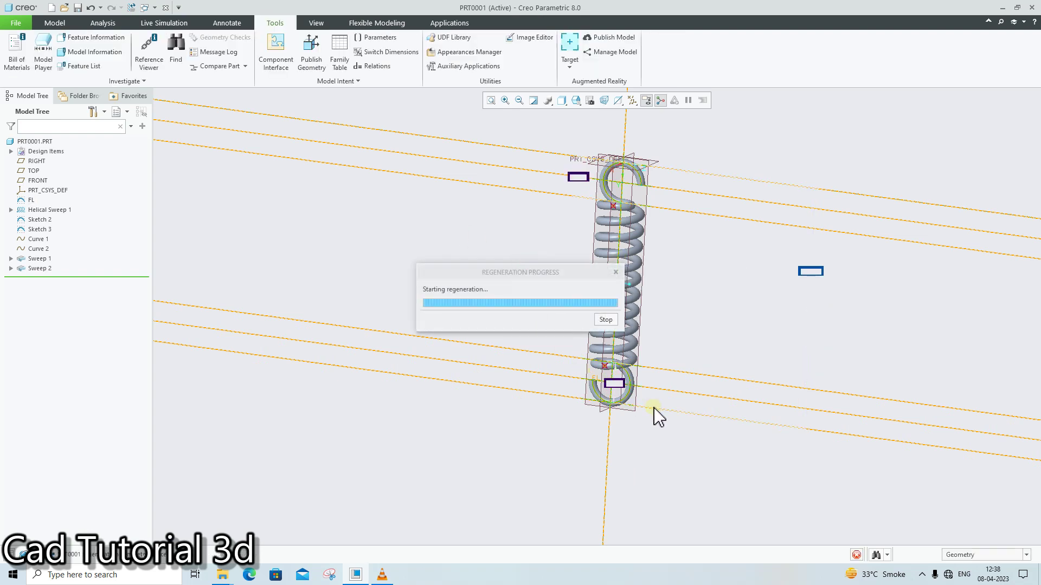
scroll(682, 223, "down", 2)
scroll(697, 233, "down", 2)
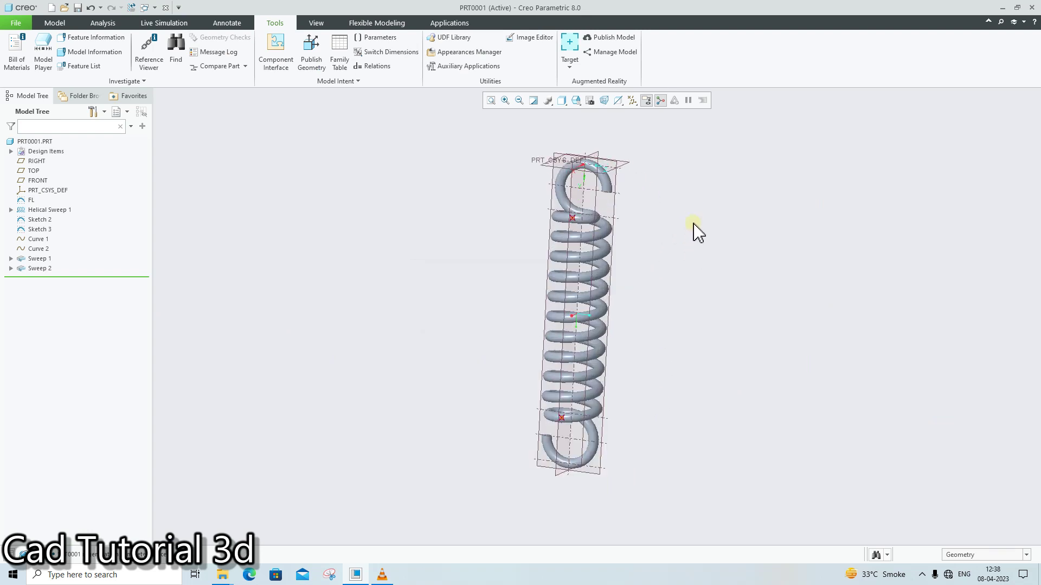
mouse_move(687, 235)
middle_mouse_down()
mouse_move(645, 220)
mouse_move(667, 239)
mouse_move(671, 294)
middle_mouse_up()
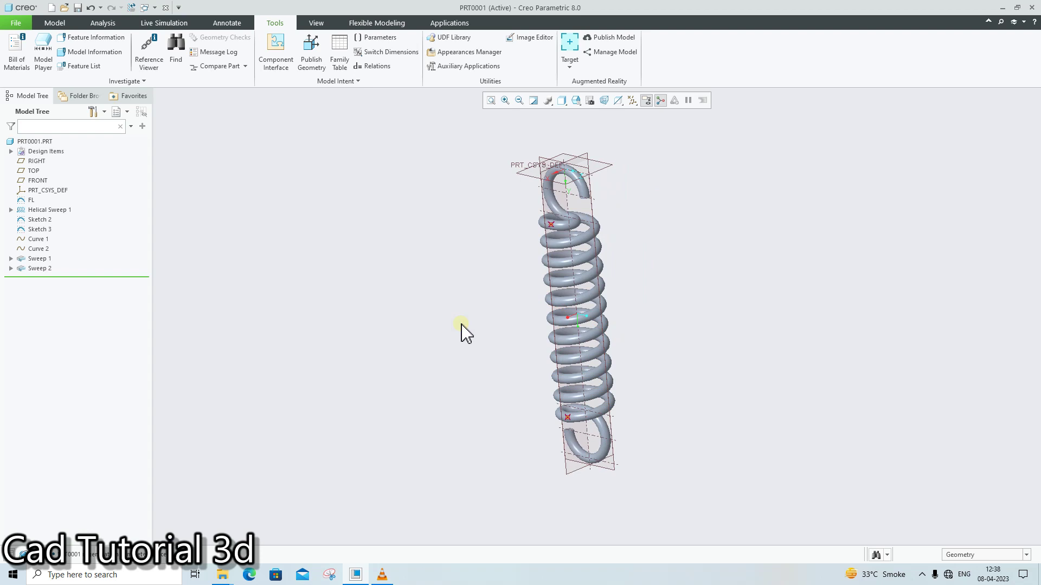
Create solid part PRT0004 and begin Sketch 1 on the FRONT plane in sketch view
key("ctrl+n")
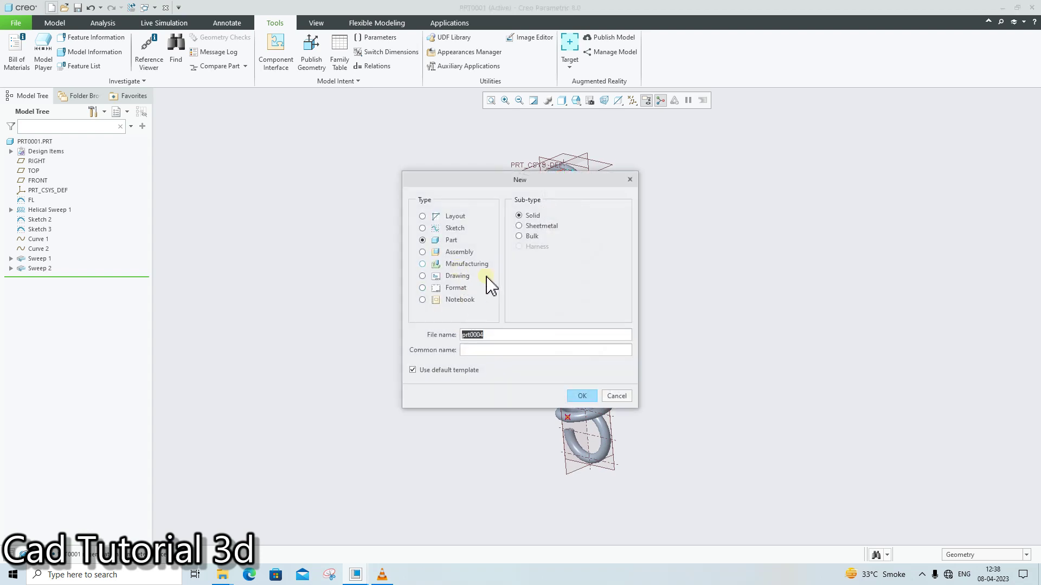
left_click(578, 397)
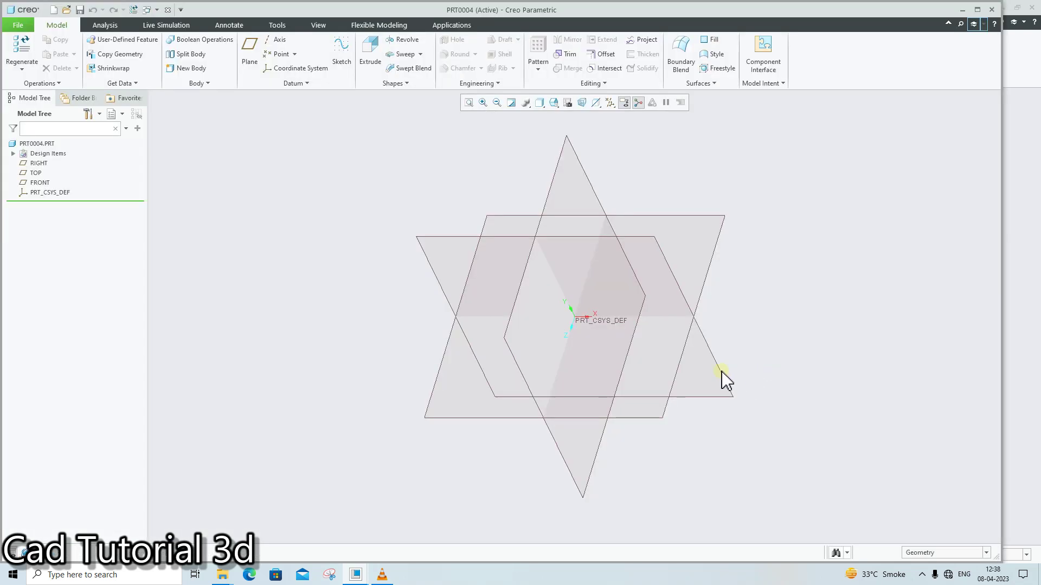
left_click(341, 61)
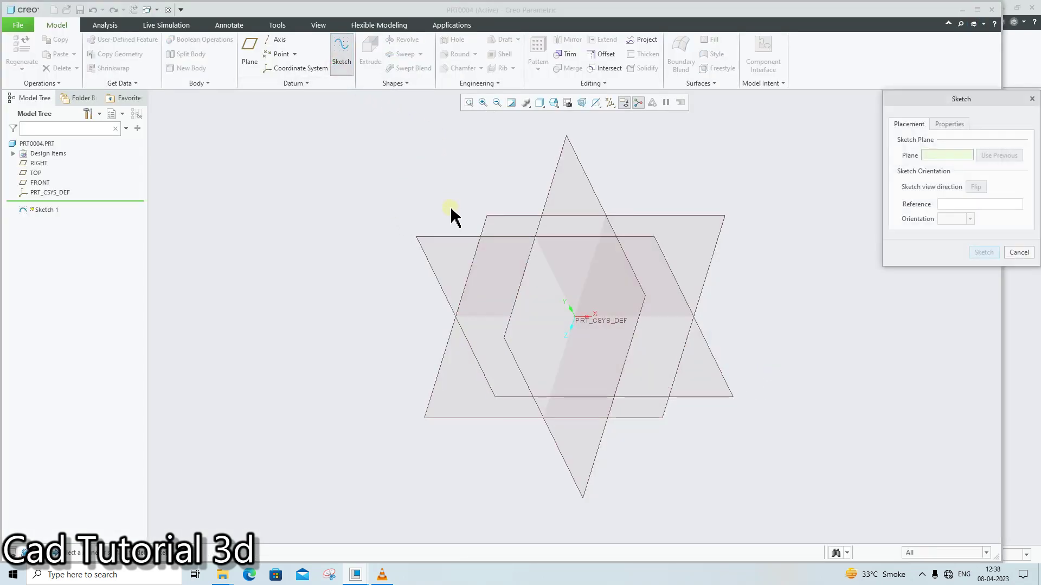
left_click(453, 244)
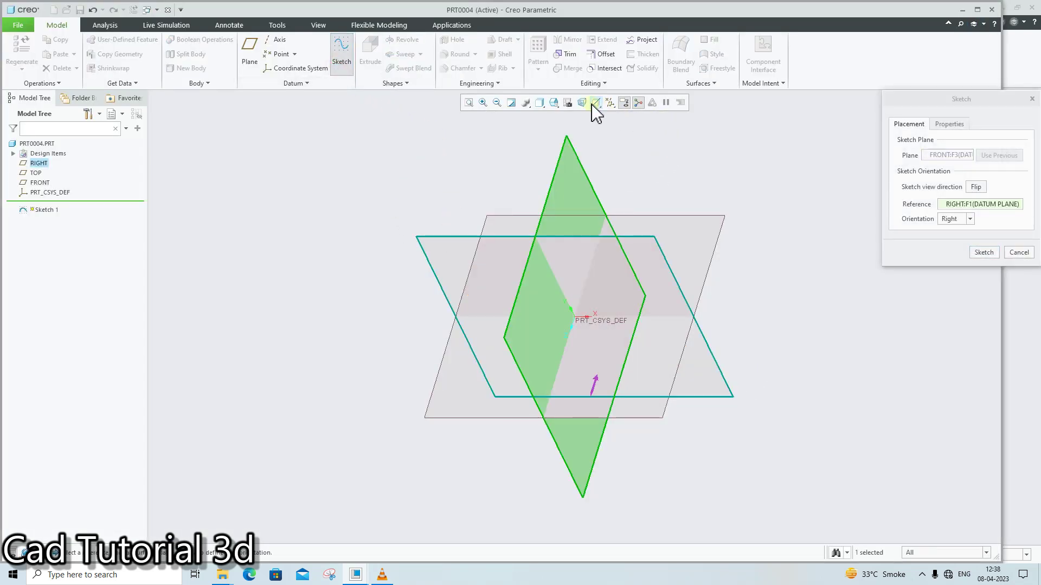
left_click(983, 253)
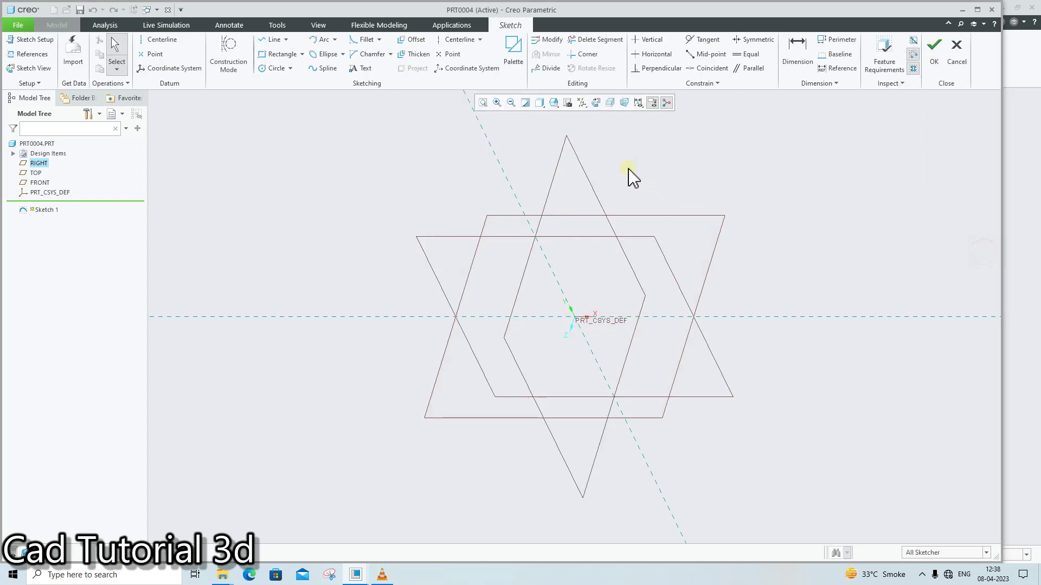
left_click(595, 103)
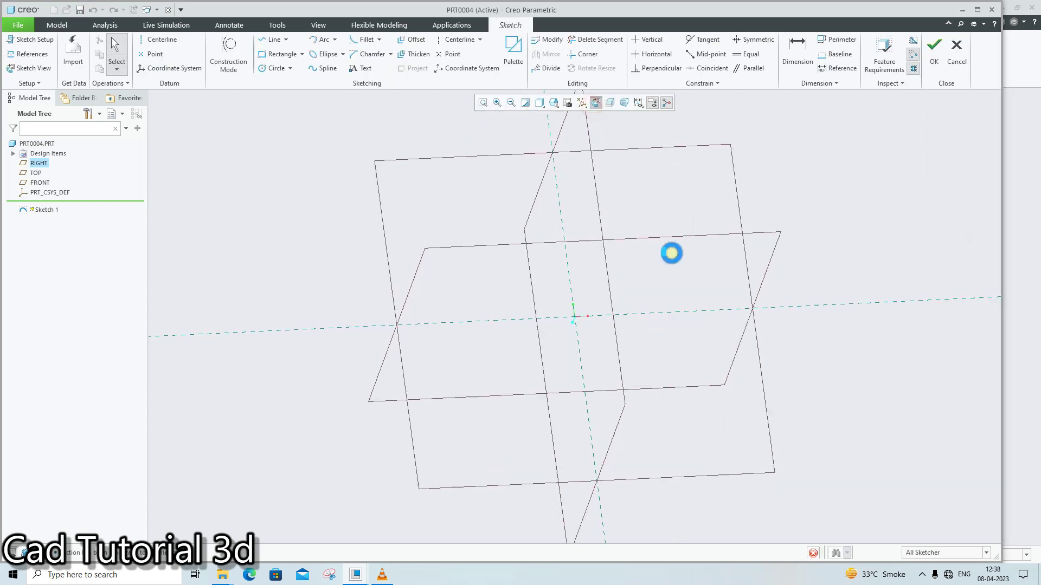
Draw three horizontal centerlines across the sketch
left_click(161, 40)
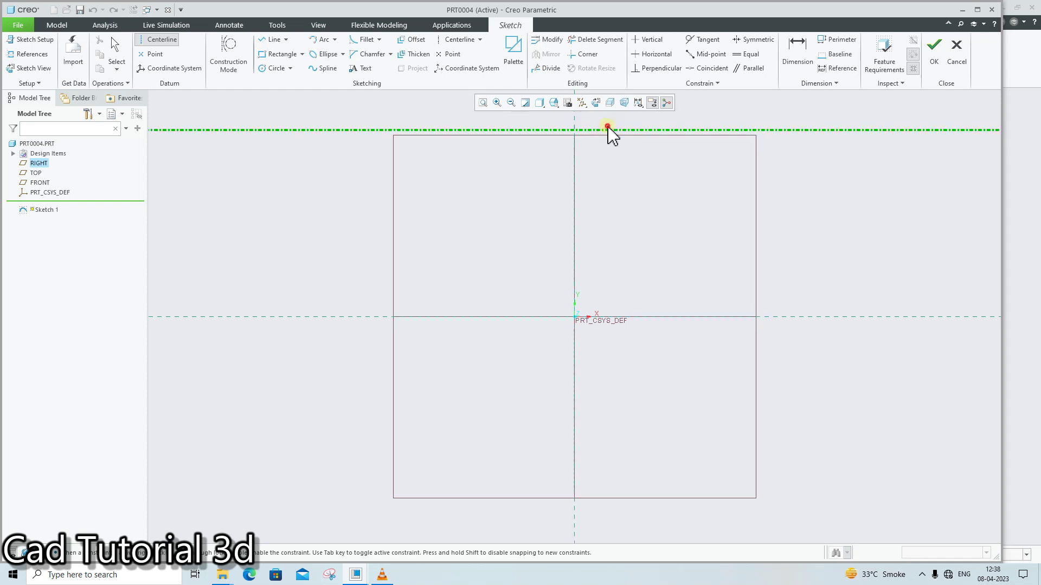
left_click(608, 130)
left_click(669, 317)
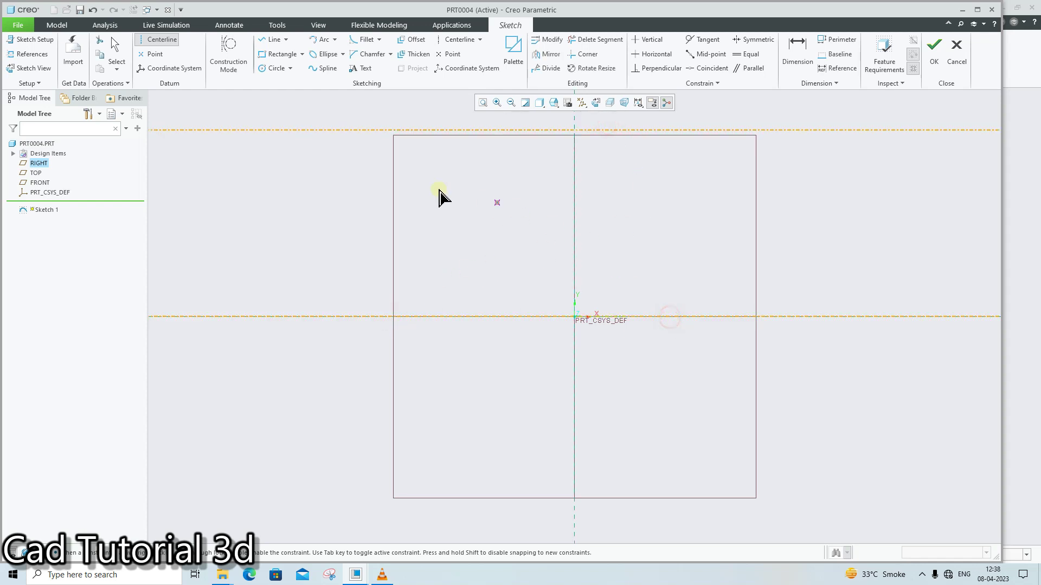
left_click(347, 165)
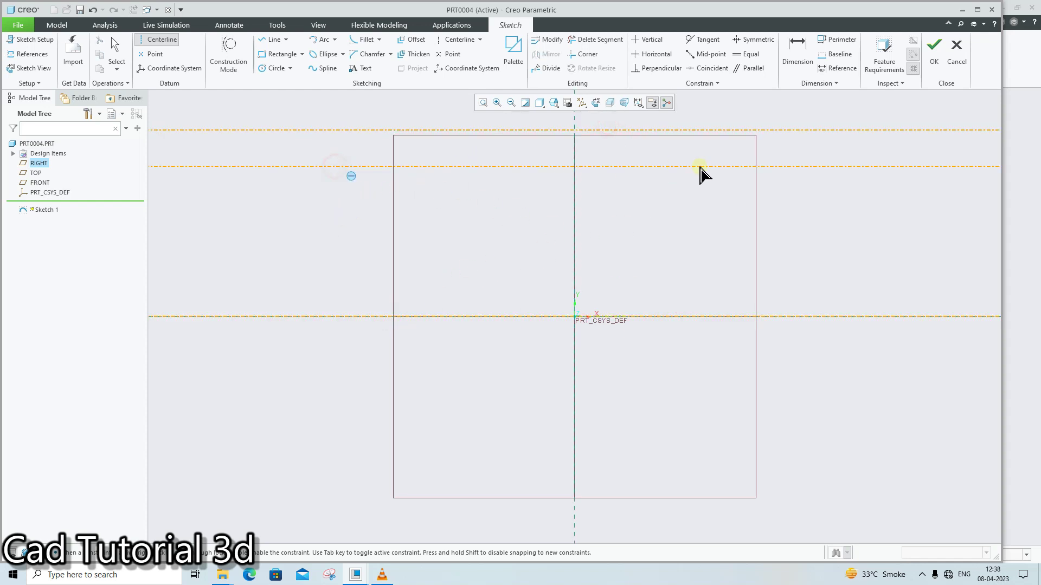
left_click(702, 166)
left_click(351, 272)
left_click(666, 291)
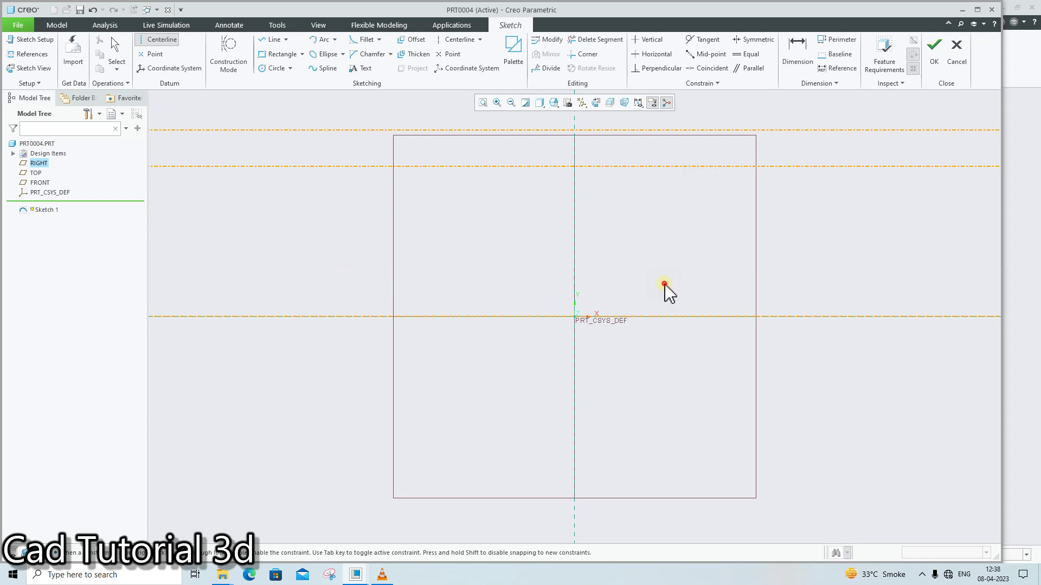
middle_click(592, 213)
Set the horizontal centerline spacings to 25, 50 and 25
left_click(583, 149)
double_click(583, 149)
type("2")
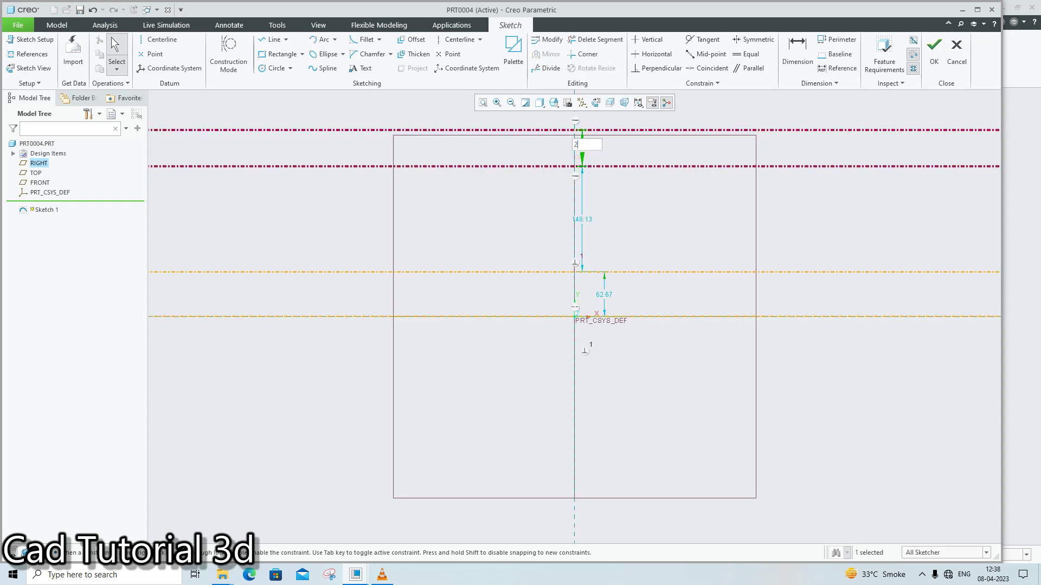
type("5")
key("Return")
double_click(580, 219)
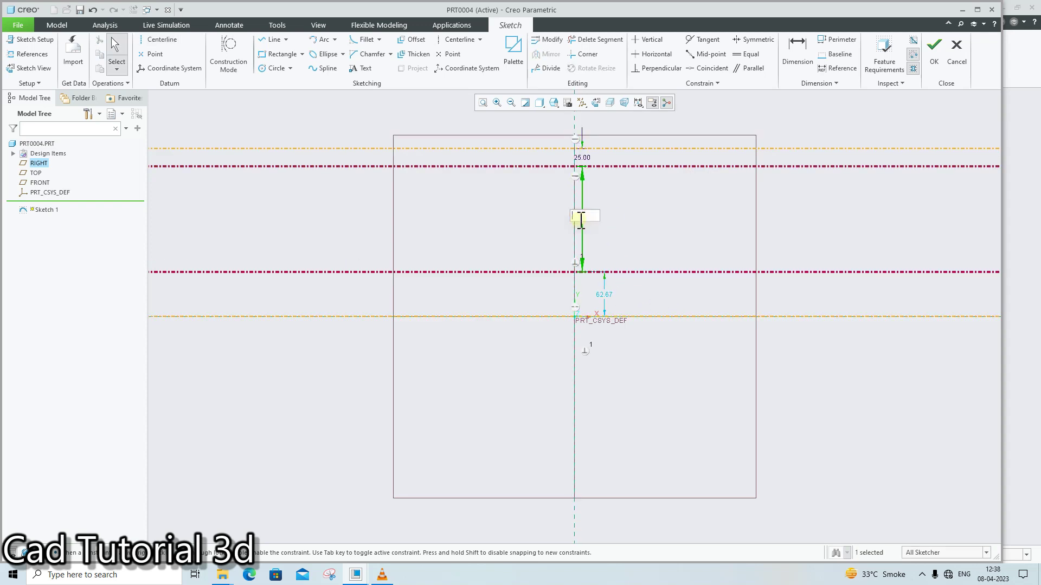
type("50")
key("Return")
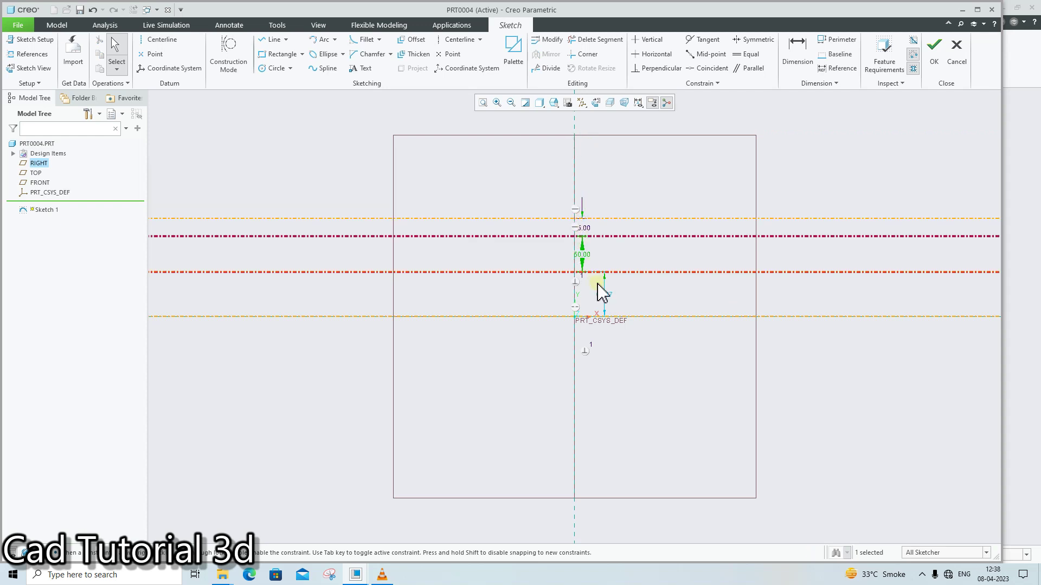
double_click(604, 292)
key("Return")
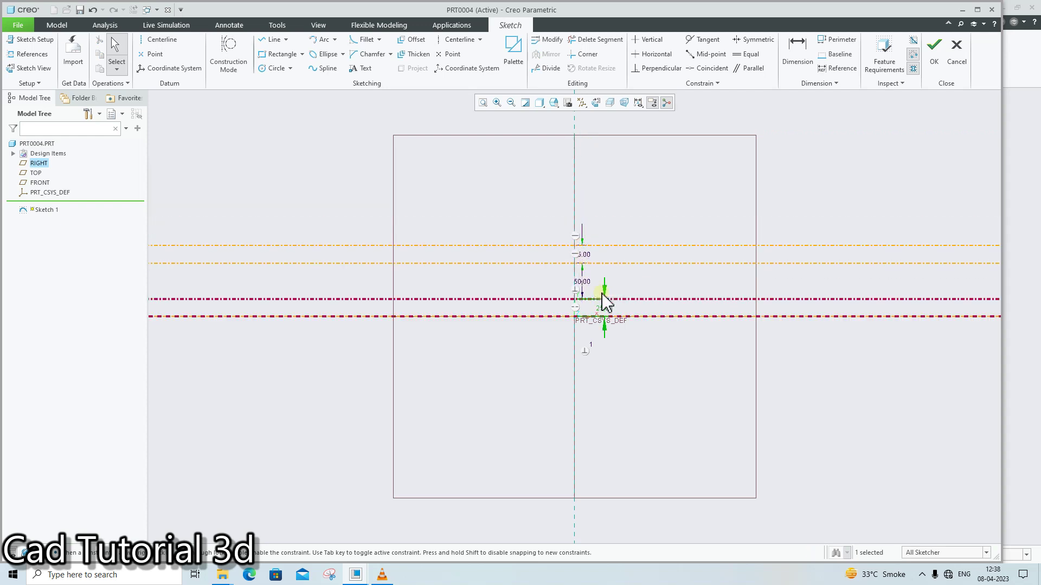
Close and reopen Sketch 1, then add a vertical centerline through the origin
left_click(933, 51)
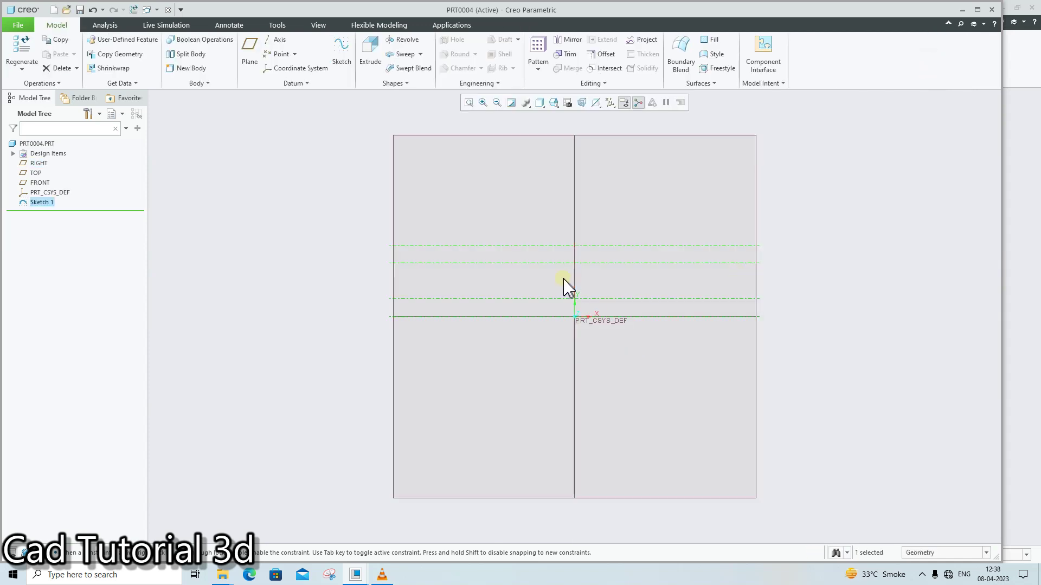
right_click(39, 202)
left_click(57, 149)
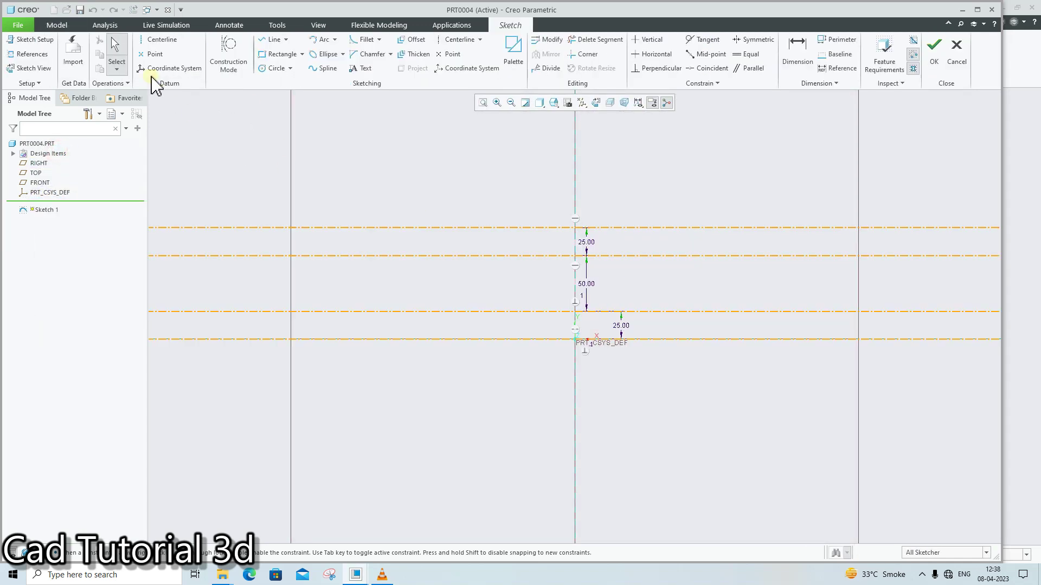
left_click(155, 44)
left_click(575, 158)
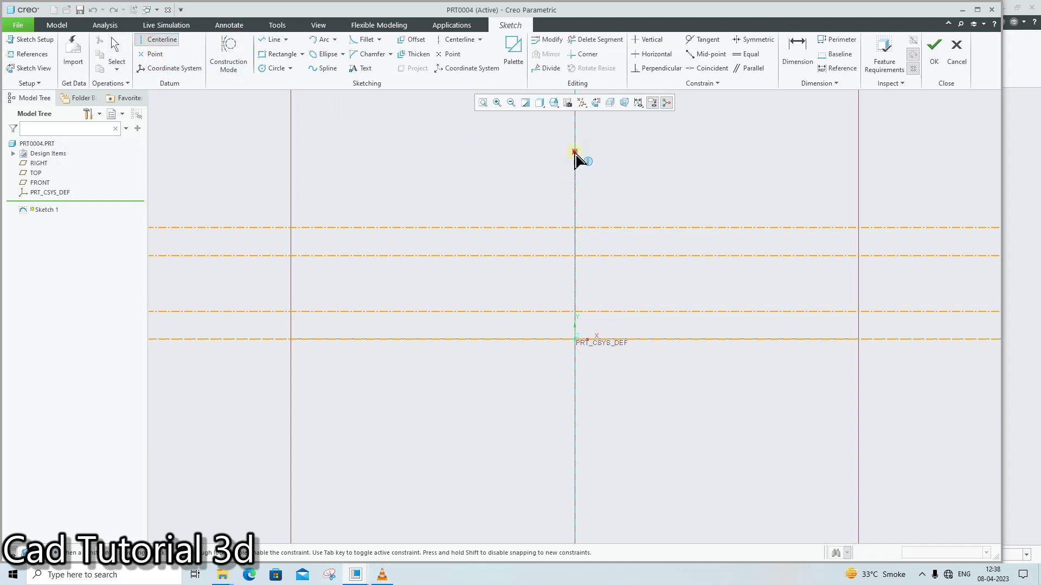
left_click(575, 263)
middle_click(596, 298)
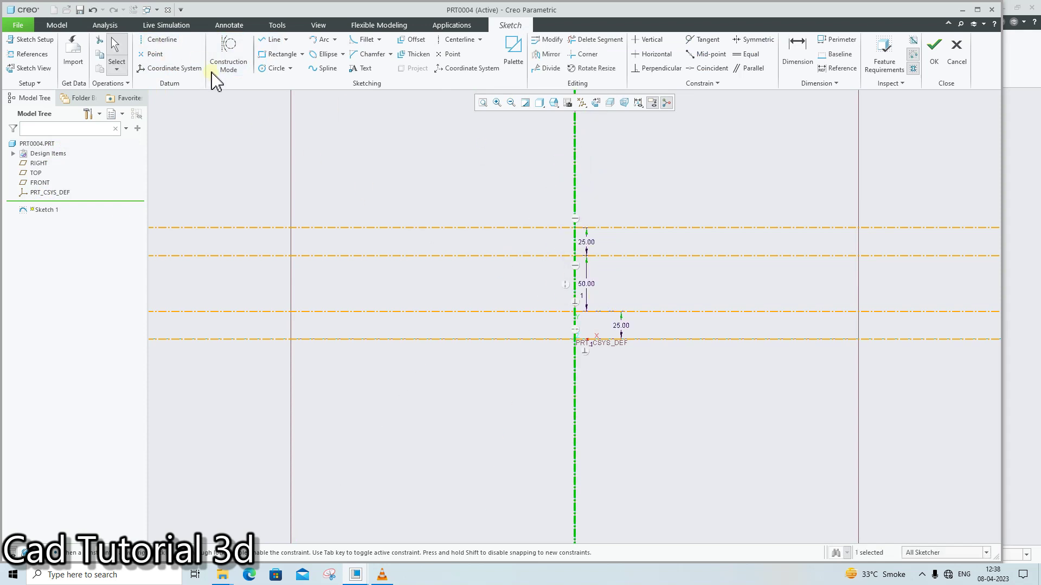
Draw an upper and a lower circle centred on the vertical centerline
left_click(273, 67)
scroll(596, 241, "up", 3)
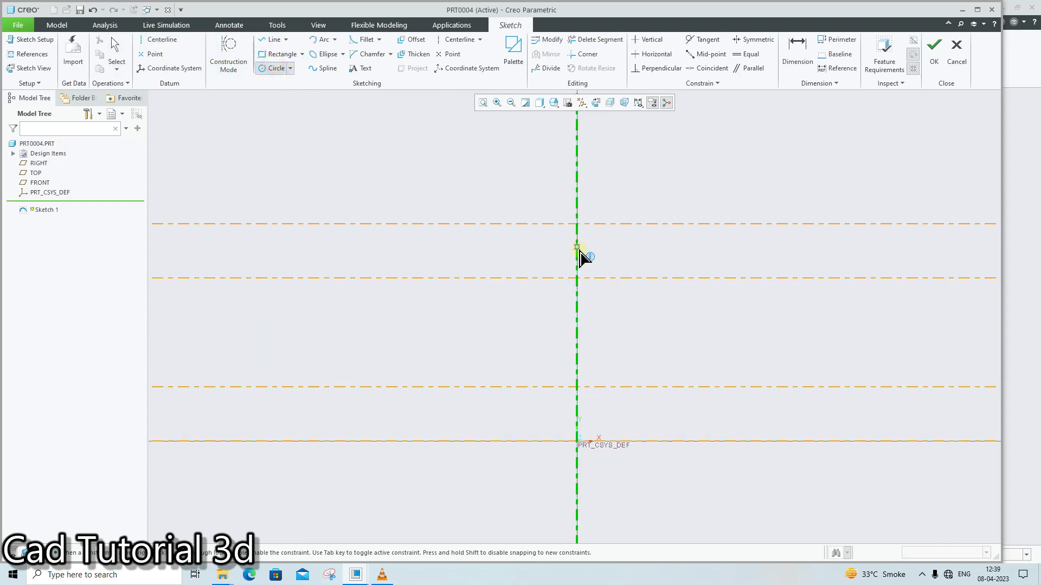
left_click(576, 253)
left_click(580, 239)
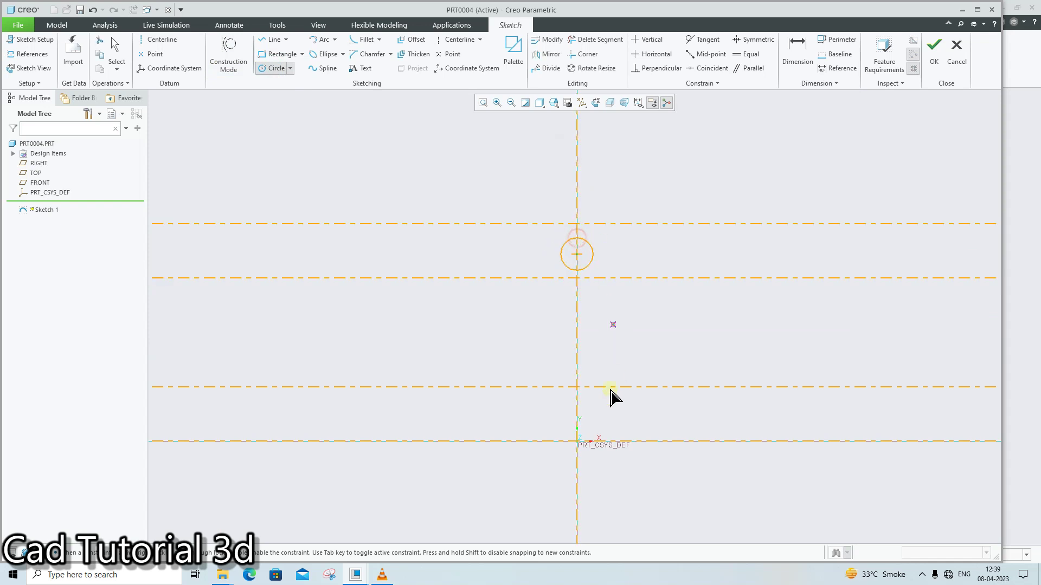
left_click(576, 415)
left_click(590, 406)
middle_click(591, 411)
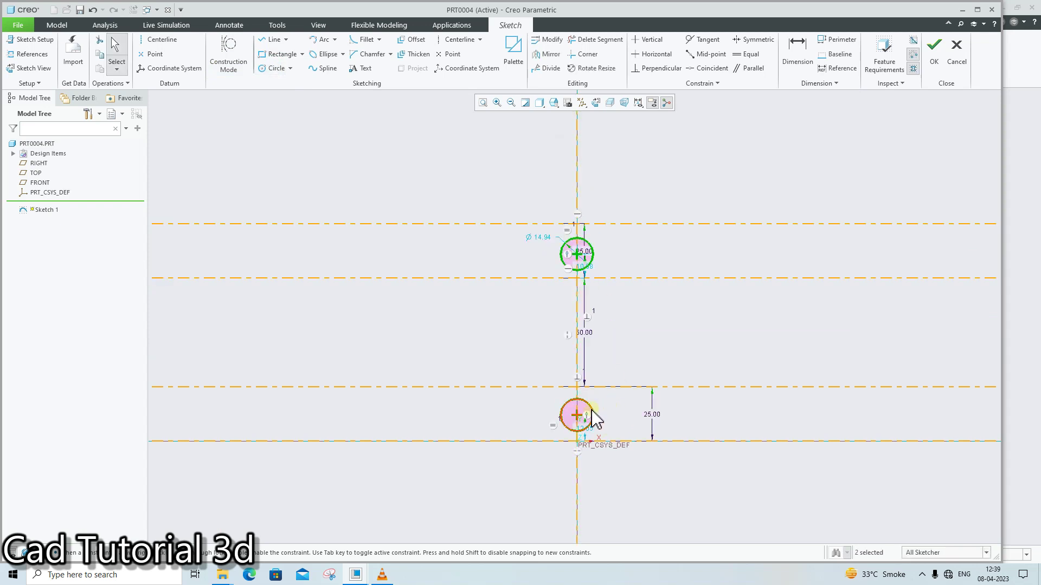
Make both circles equal with a diameter of 25
left_click(562, 251)
left_click(563, 254, "ctrl")
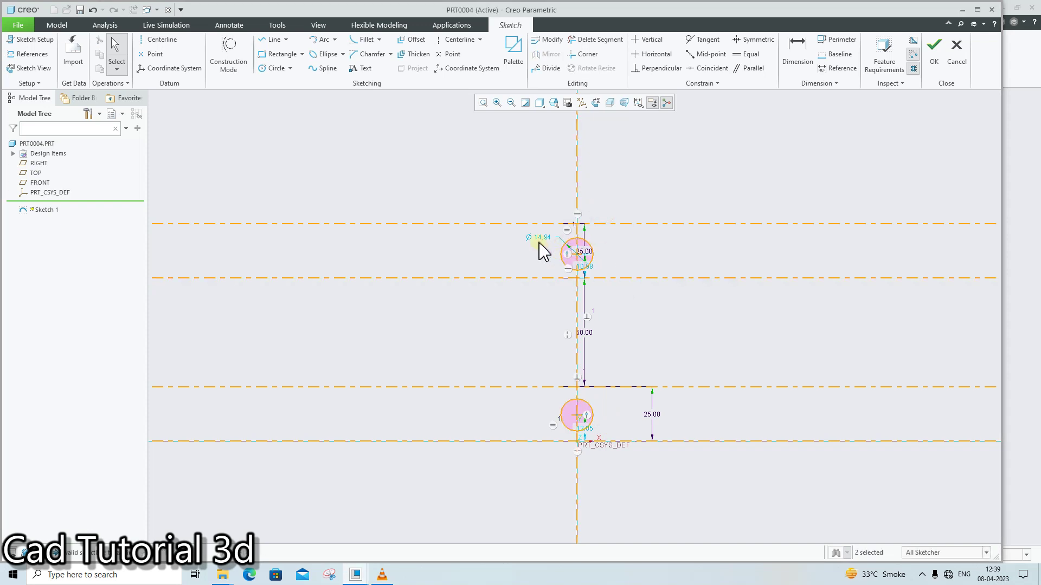
double_click(542, 237)
key("Return")
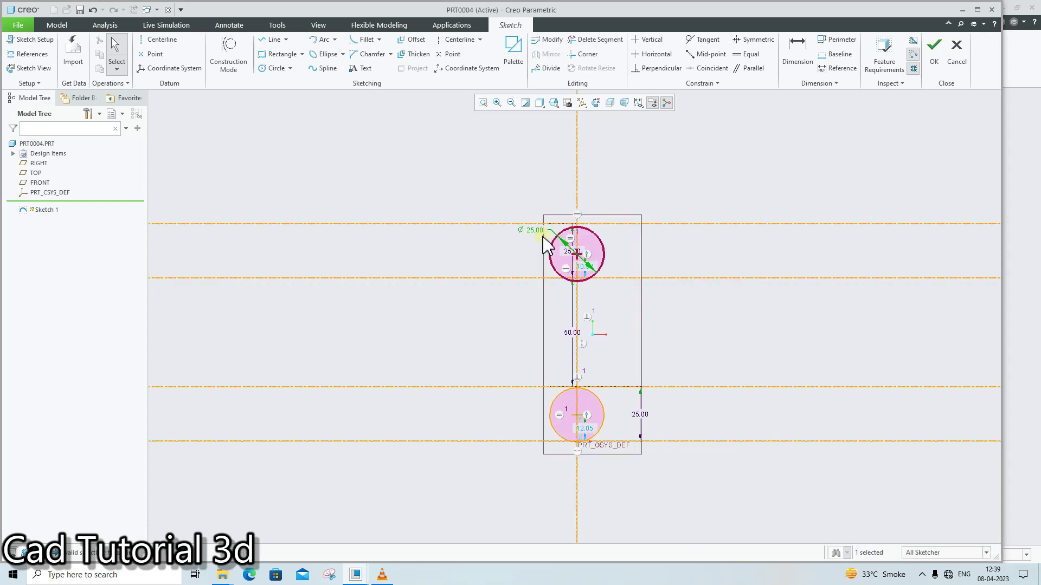
scroll(622, 267, "down", 1)
scroll(593, 283, "down", 2)
Make each circle tangent to its adjacent horizontal reference line
left_click(588, 298, "ctrl")
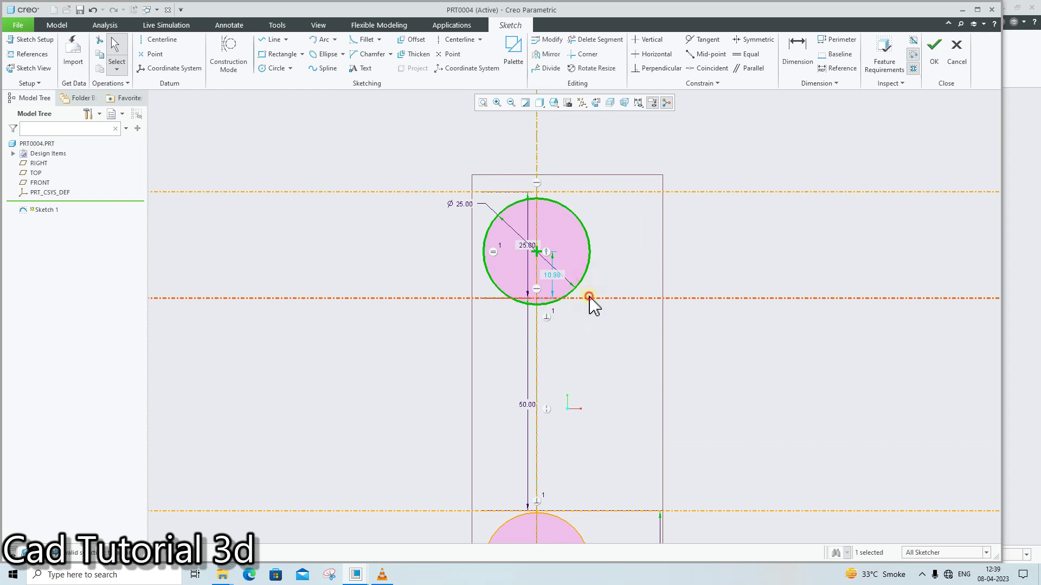
left_click(616, 287)
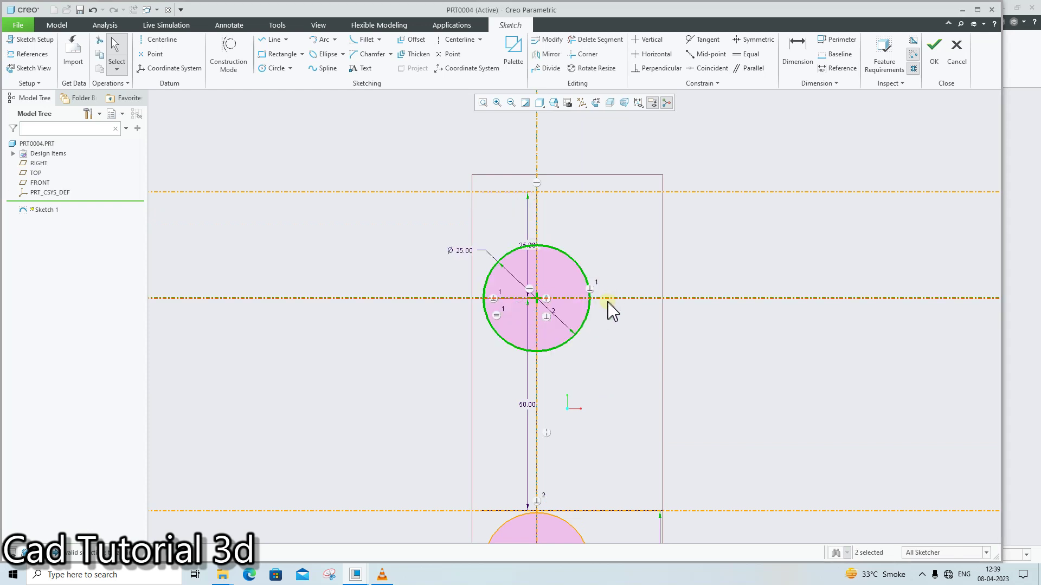
key("ctrl+z")
left_click(591, 296, "ctrl")
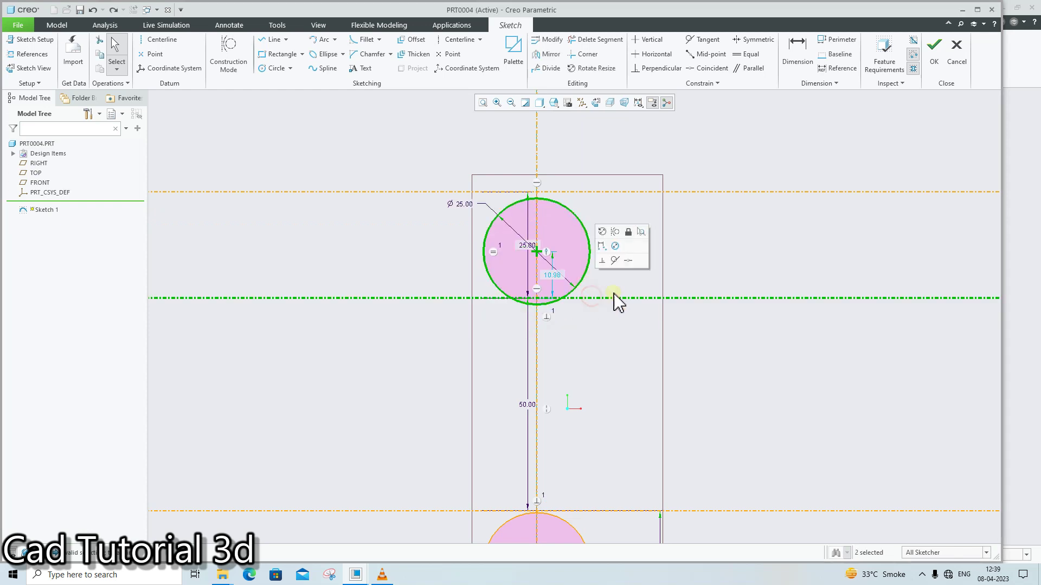
left_click(629, 261)
scroll(598, 433, "up", 2)
scroll(601, 459, "down", 1)
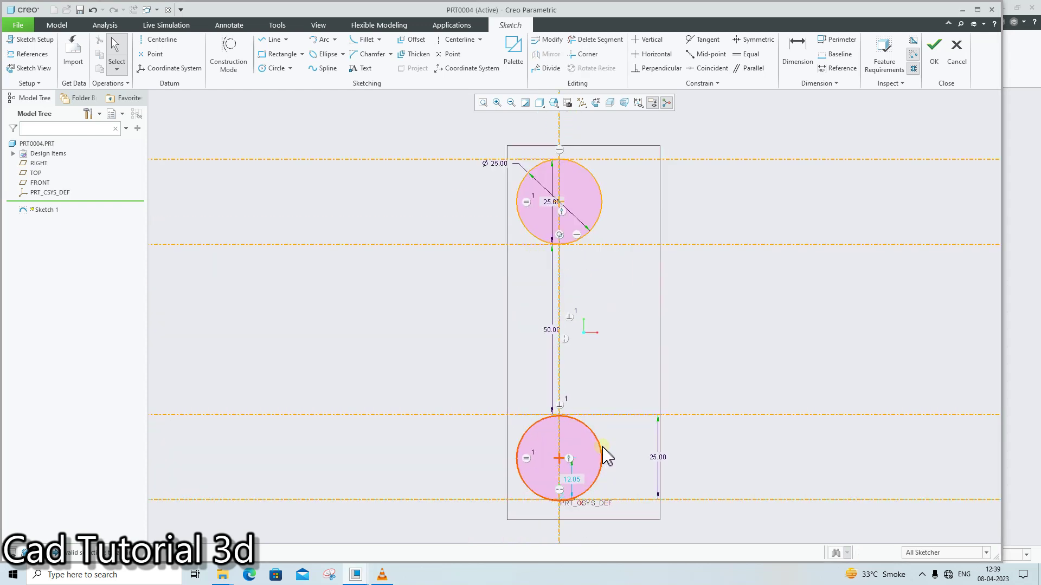
left_click(603, 452)
left_click(610, 414, "ctrl")
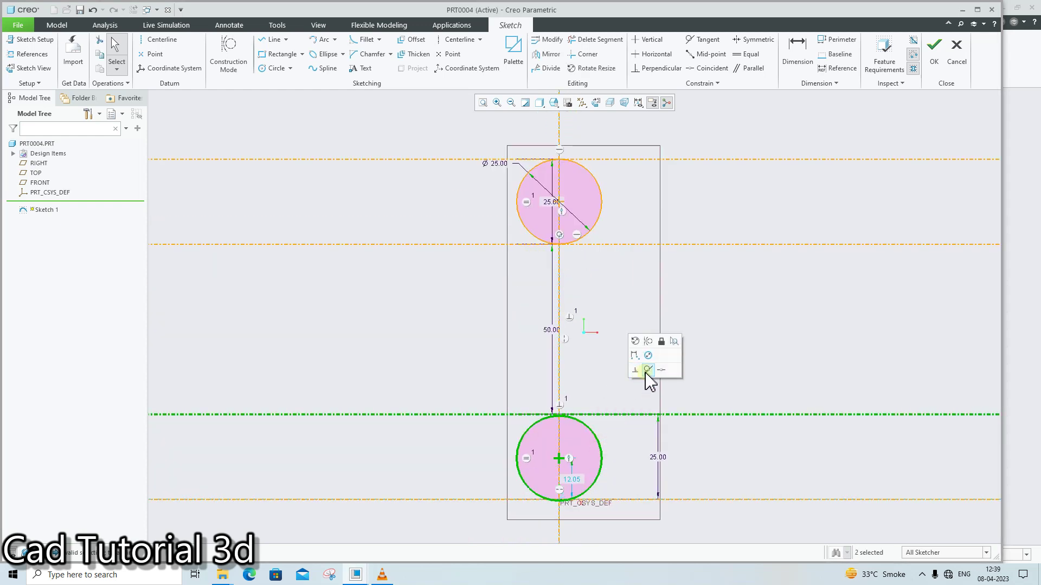
left_click(647, 371)
scroll(624, 405, "up", 1)
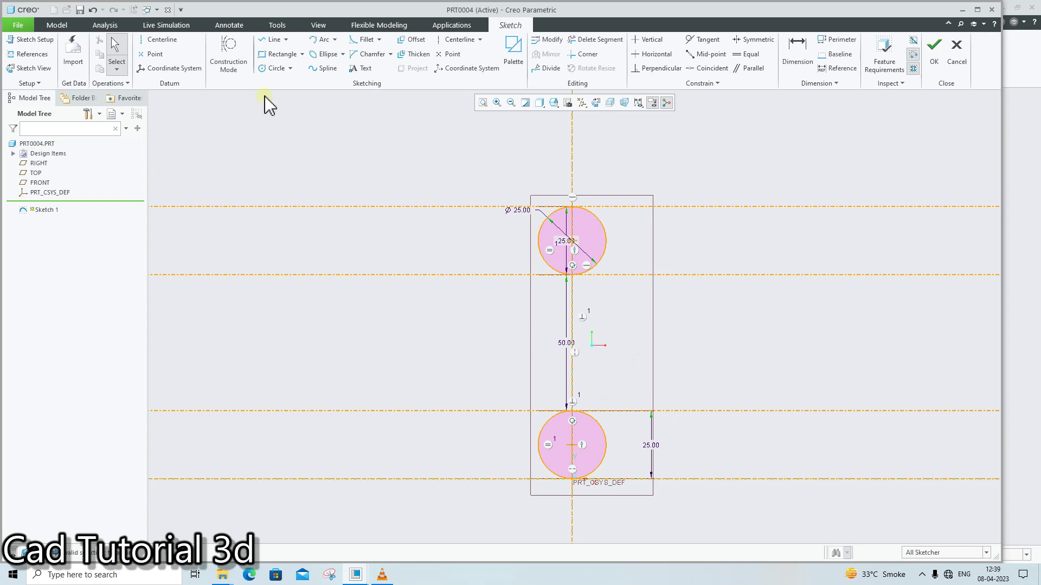
Add horizontal centerlines through the upper and lower circle centres
left_click(158, 40)
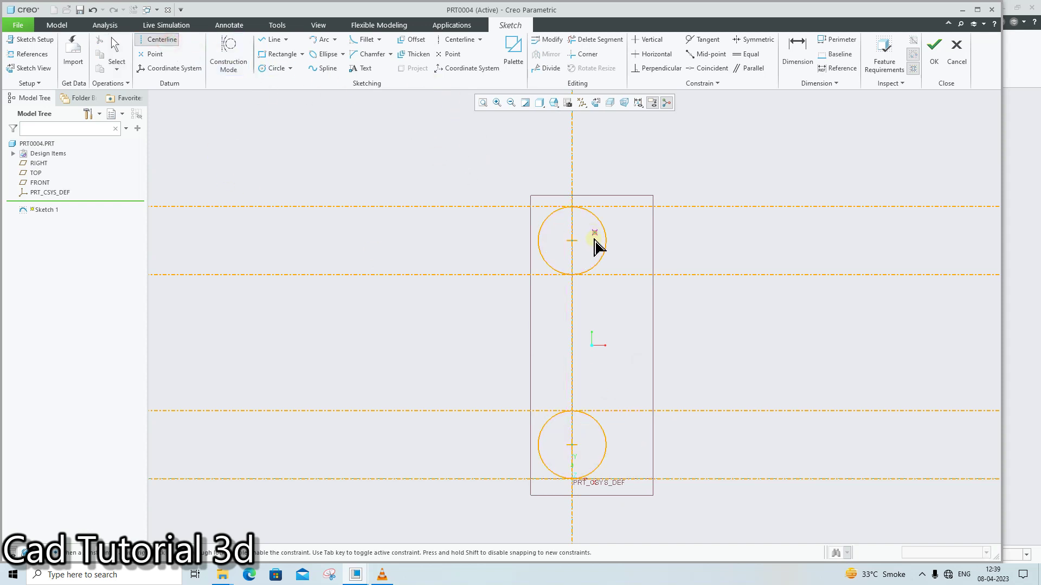
left_click(573, 240)
left_click(620, 243)
left_click(572, 445)
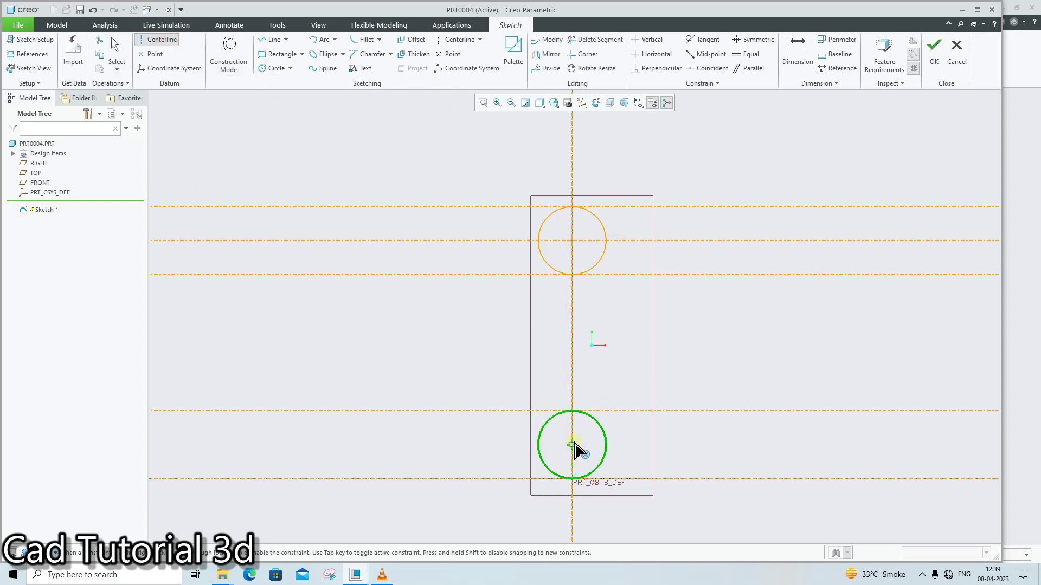
left_click(624, 446)
middle_click(623, 446)
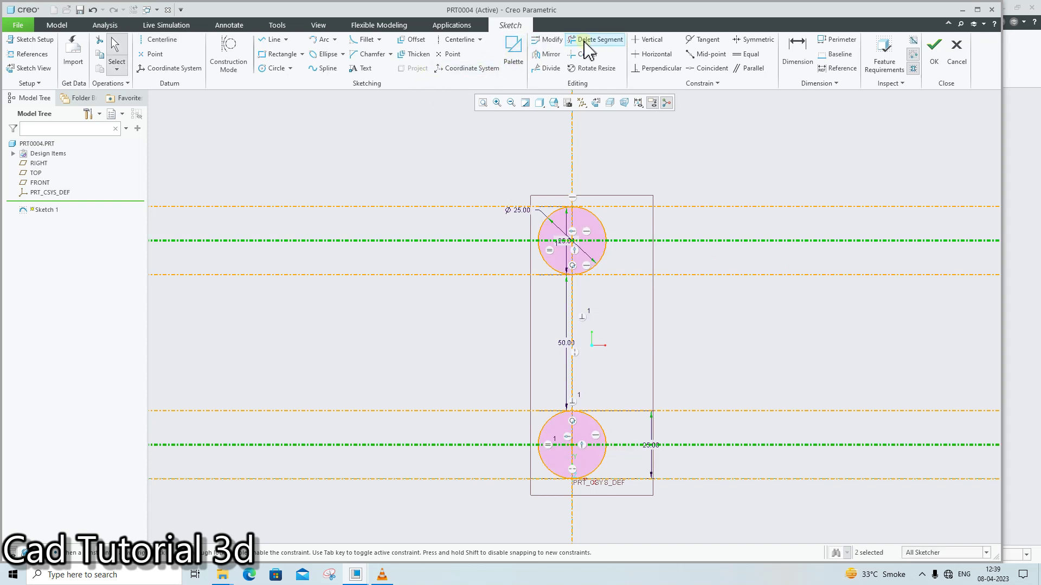
Delete the unwanted half of each circle and finish Sketch 1
left_click(603, 252)
left_click(553, 422)
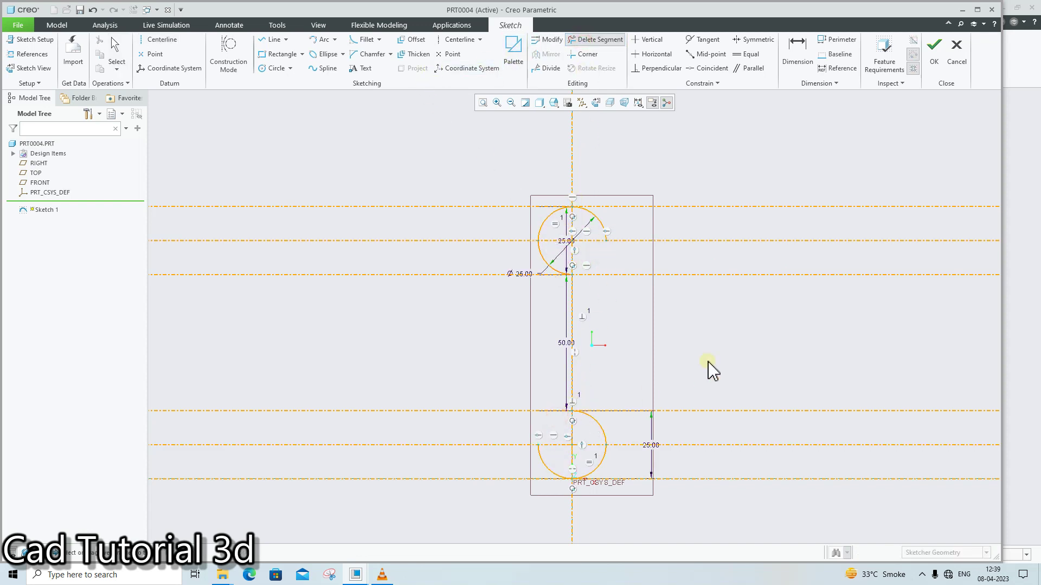
left_click(933, 48)
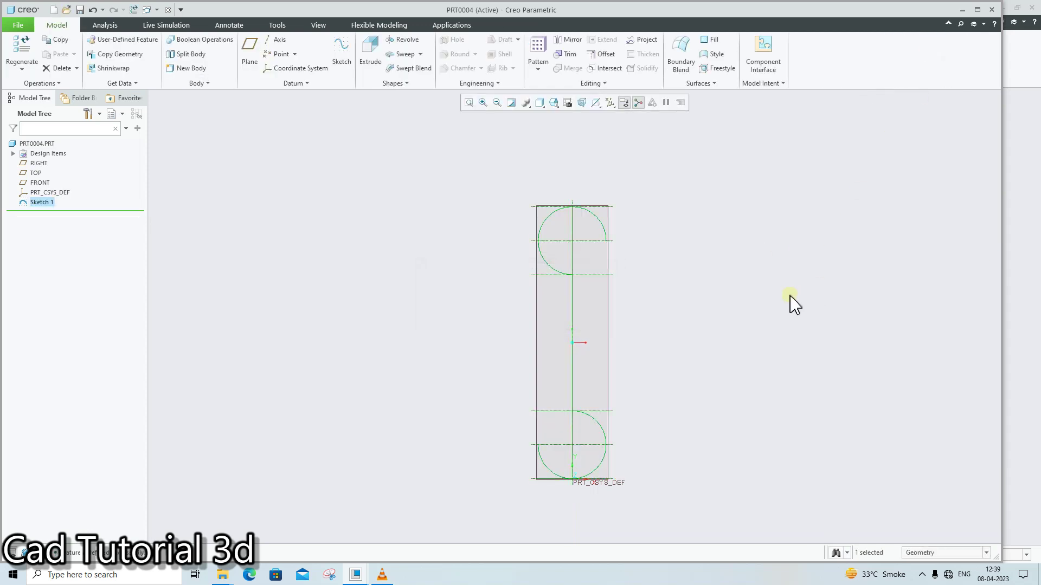
Begin Helical Sweep 1 and sketch its profile on the RIGHT plane, TOP reference, face-on
mouse_move(794, 305)
middle_mouse_down()
mouse_move(743, 304)
mouse_move(736, 329)
middle_mouse_up()
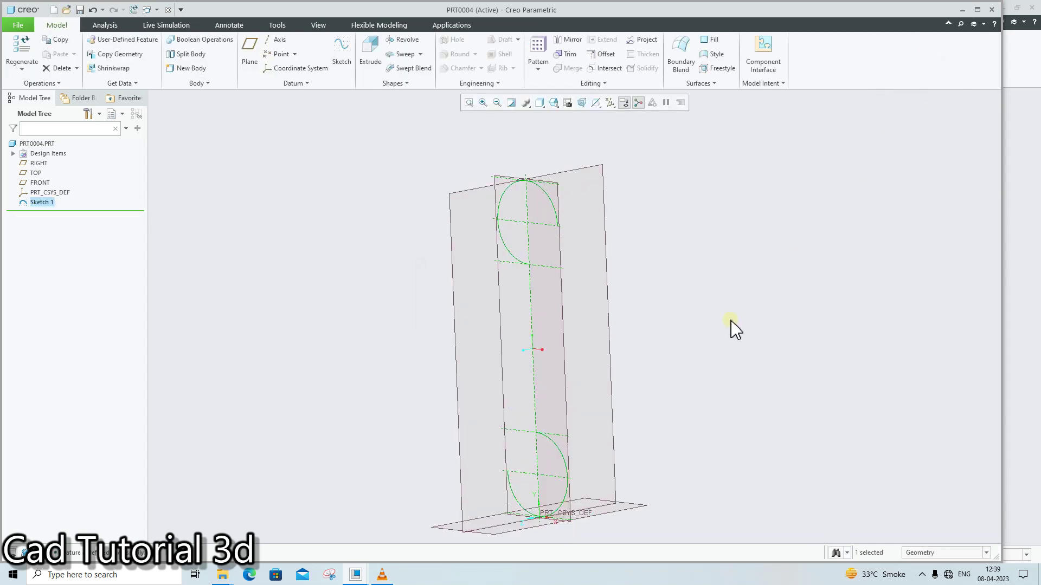
left_click(497, 172)
left_click(420, 54)
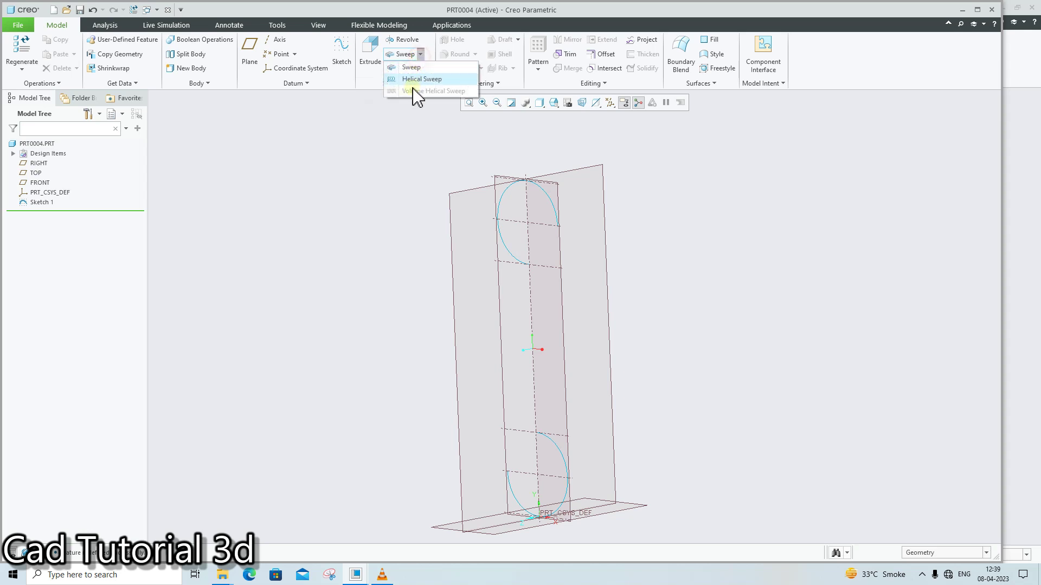
left_click(416, 79)
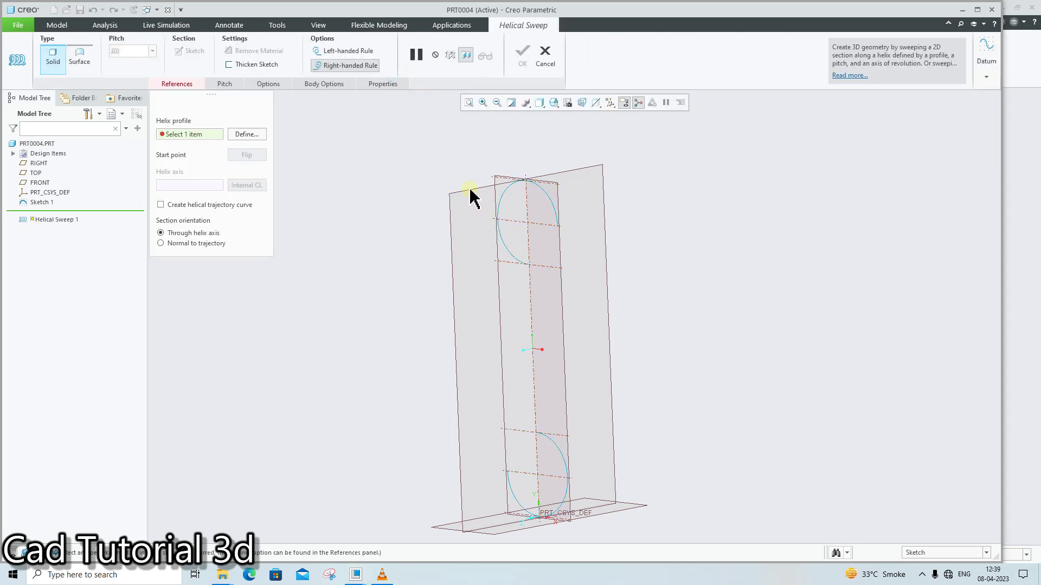
left_click(246, 135)
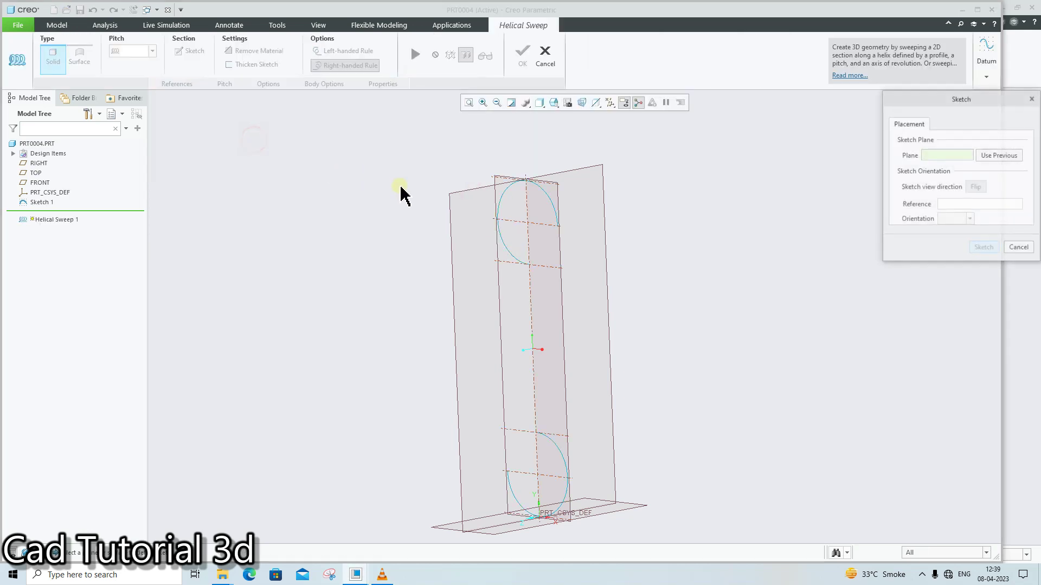
left_click(464, 190)
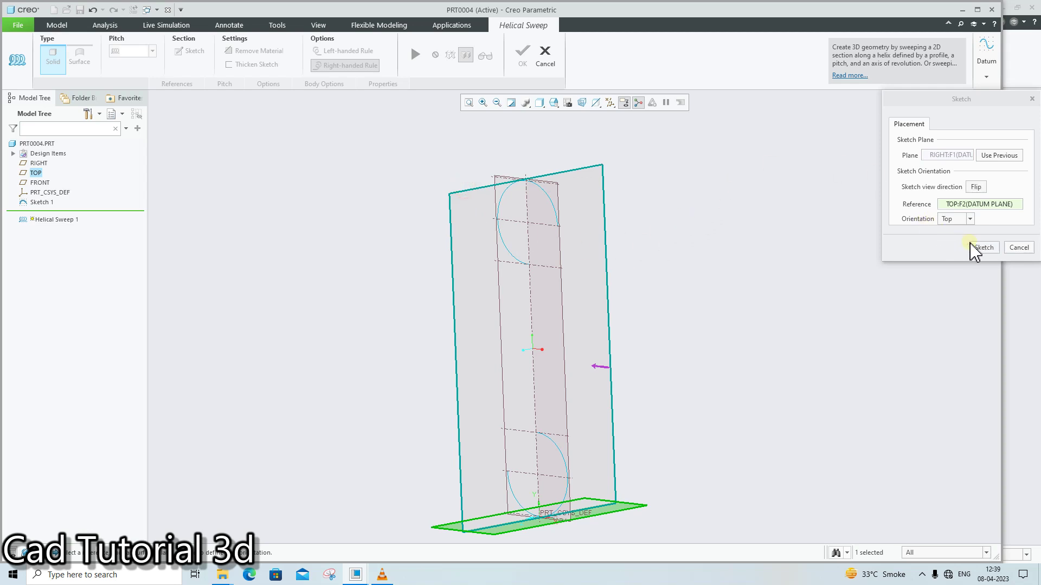
left_click(981, 248)
left_click(594, 103)
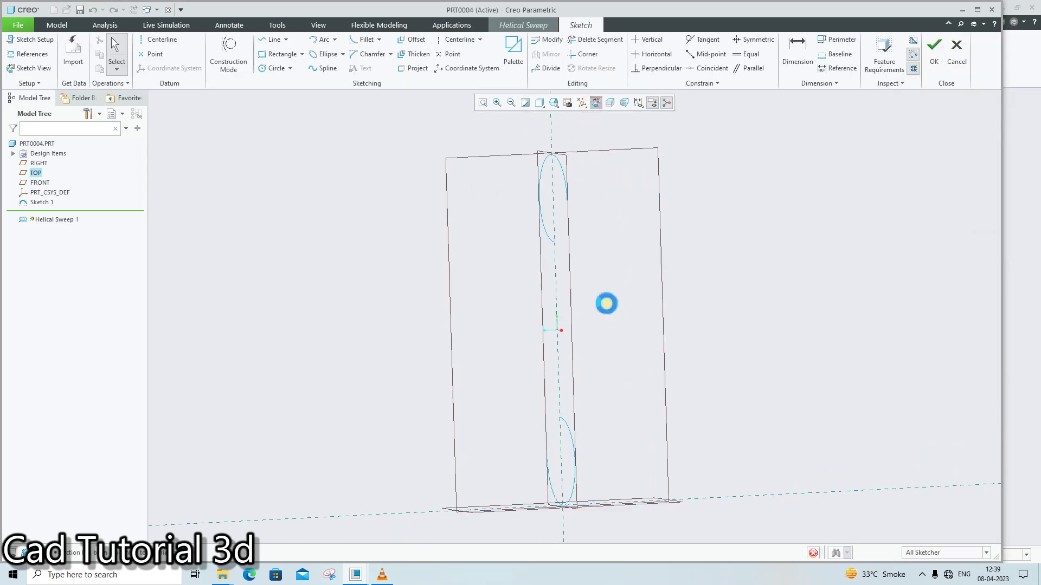
Place two points on the vertical axis to mark the profile ends
left_click(23, 54)
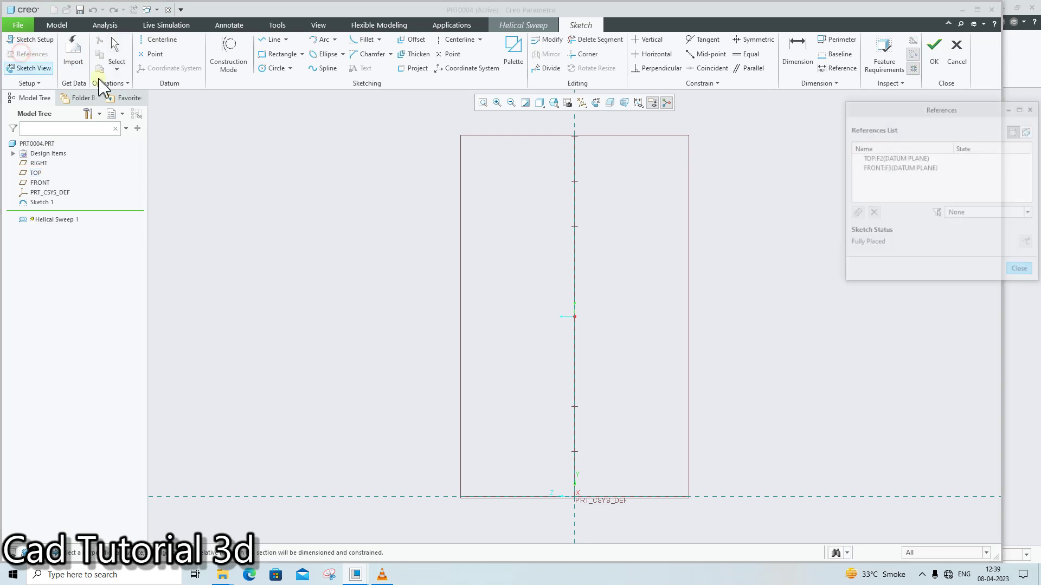
left_click(442, 54)
left_click(574, 227)
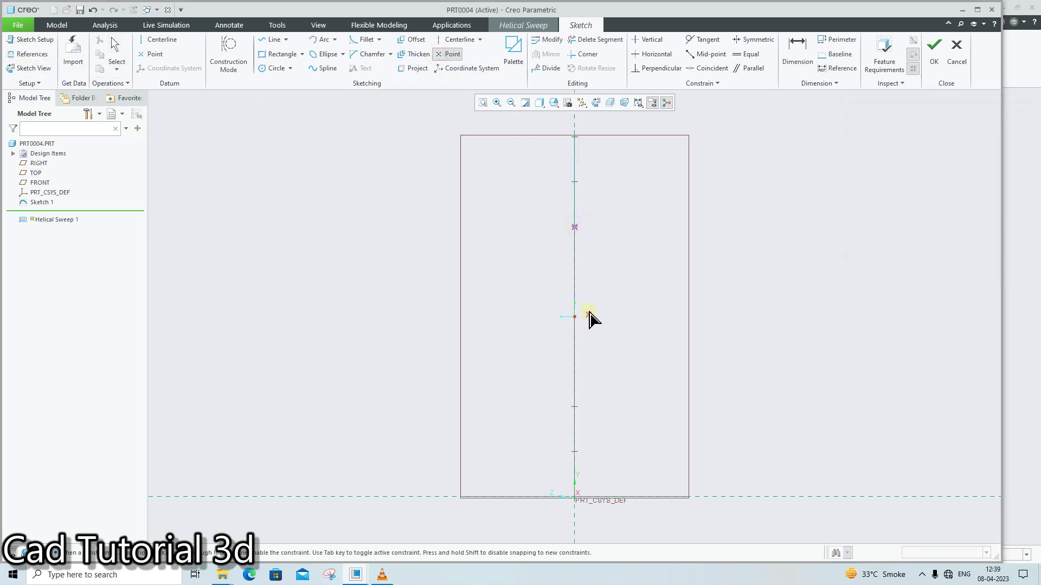
scroll(587, 276, "down", 1)
middle_click(587, 275)
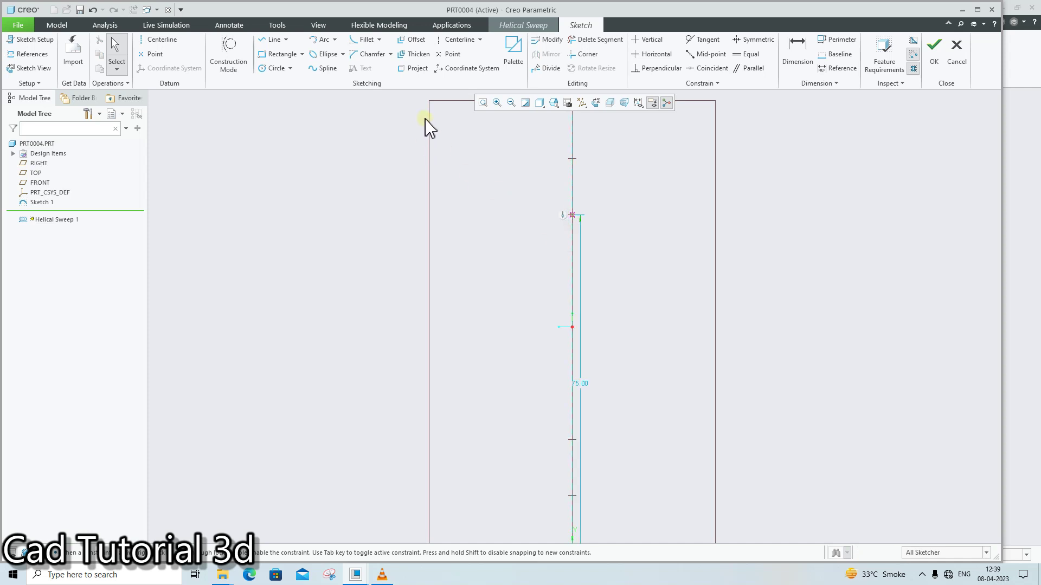
key("ctrl+z")
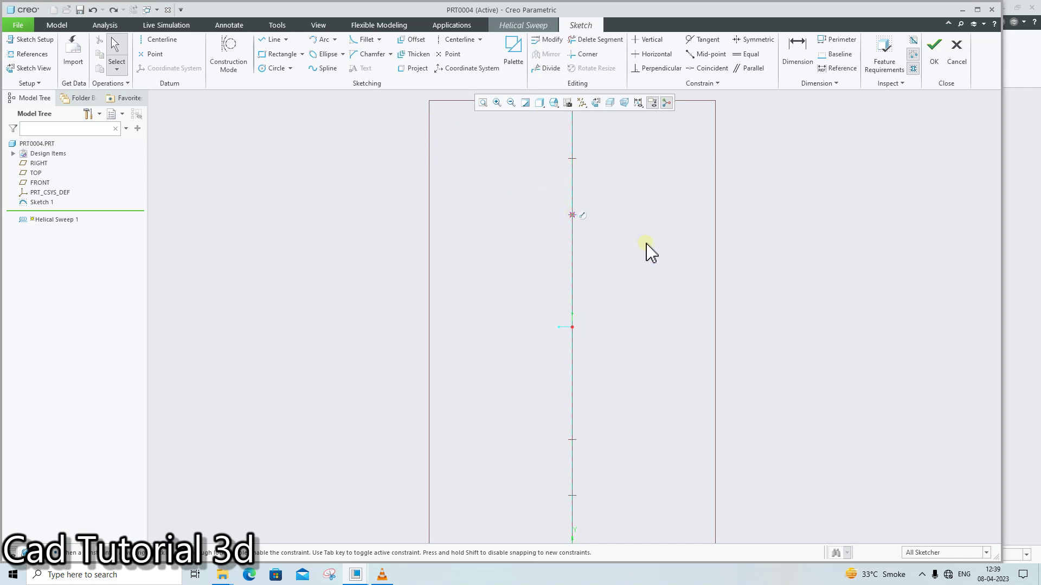
left_click(33, 54)
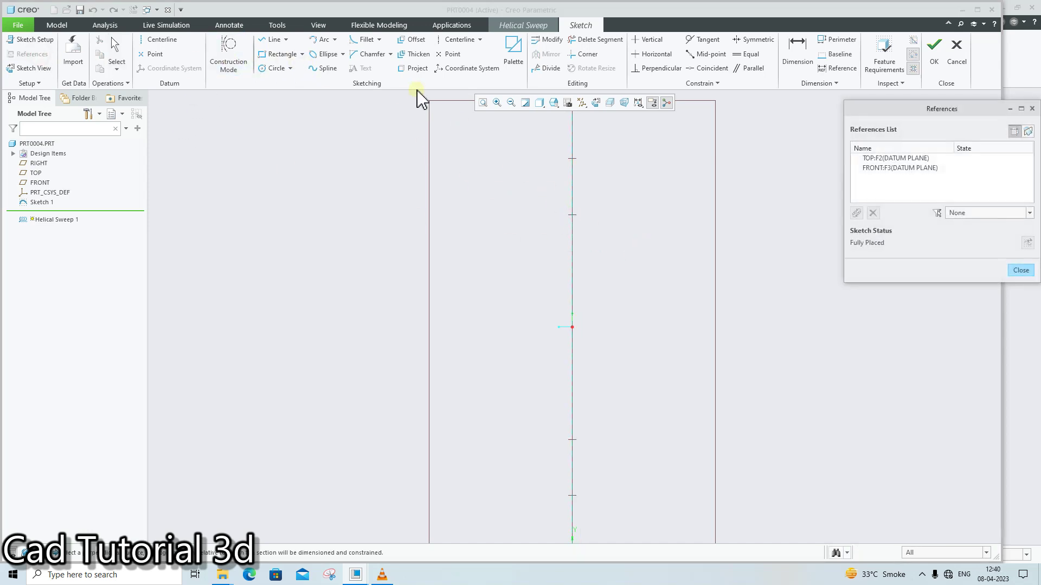
left_click(451, 54)
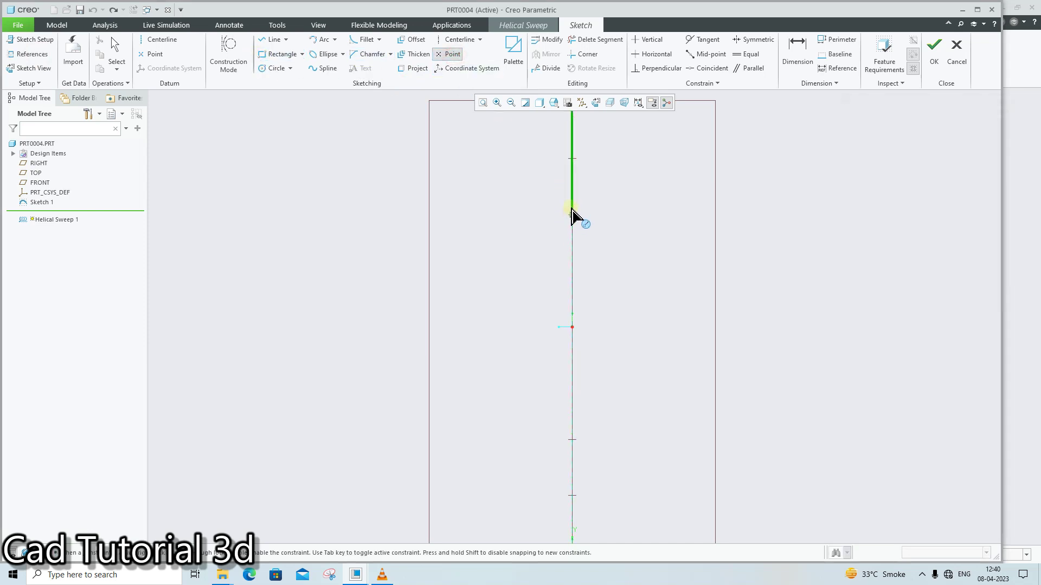
scroll(615, 366, "down", 2)
scroll(609, 399, "down", 1)
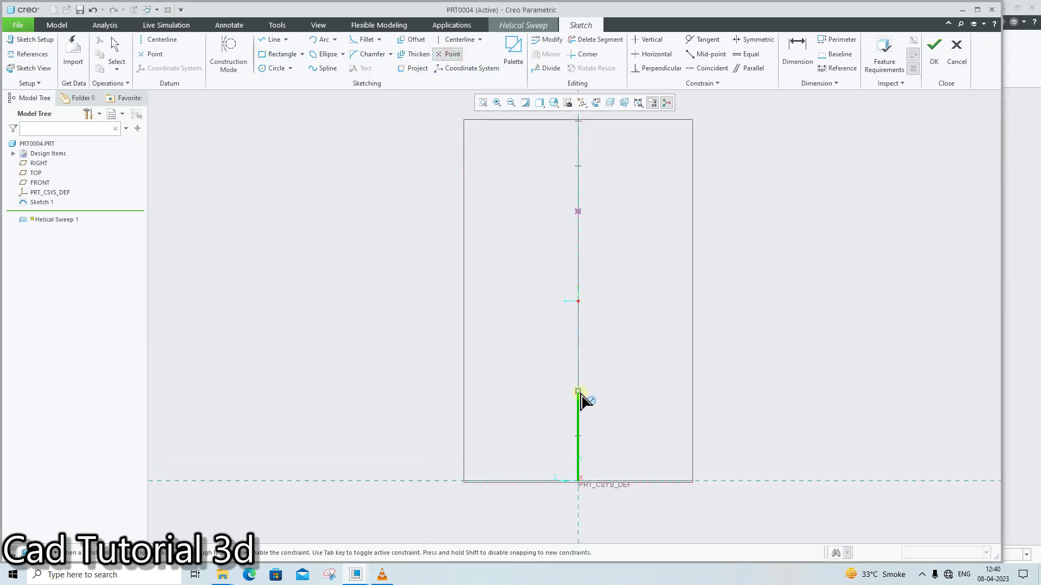
middle_click(344, 267)
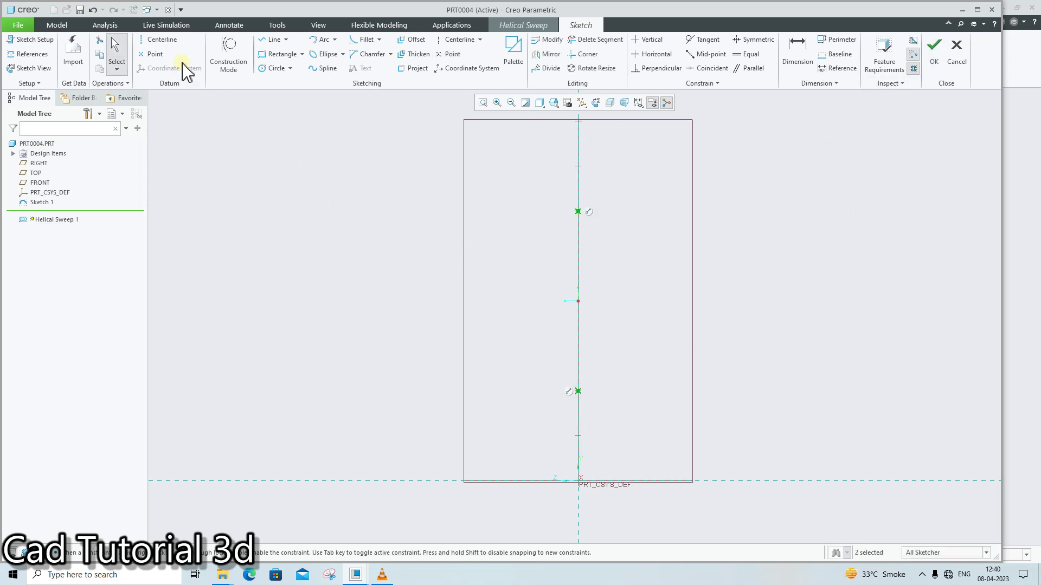
Add a vertical axis centerline and two horizontal centerlines through the points
left_click(162, 43)
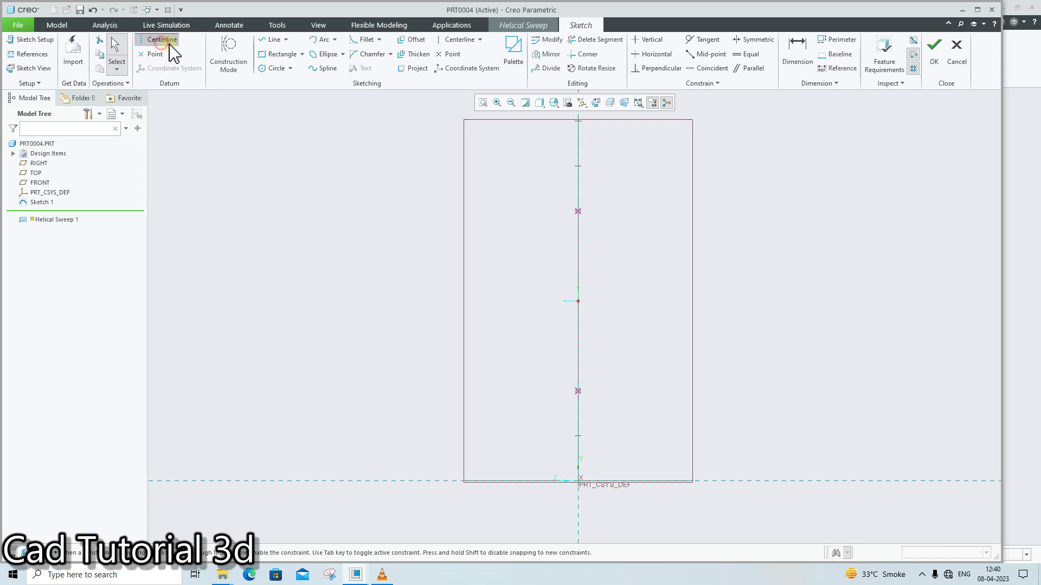
left_click(581, 146)
left_click(574, 213)
middle_click(484, 257)
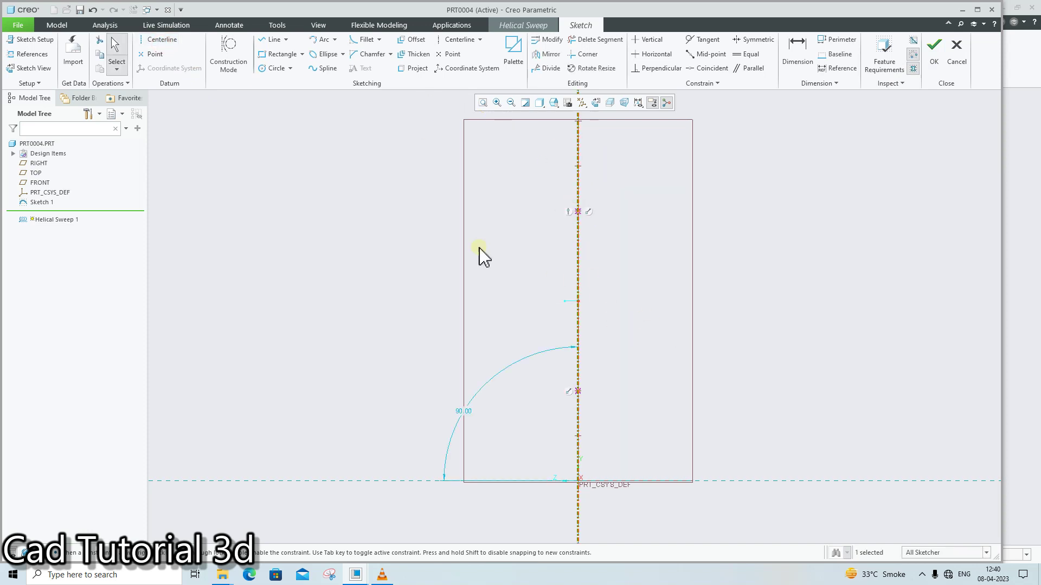
right_click(414, 221)
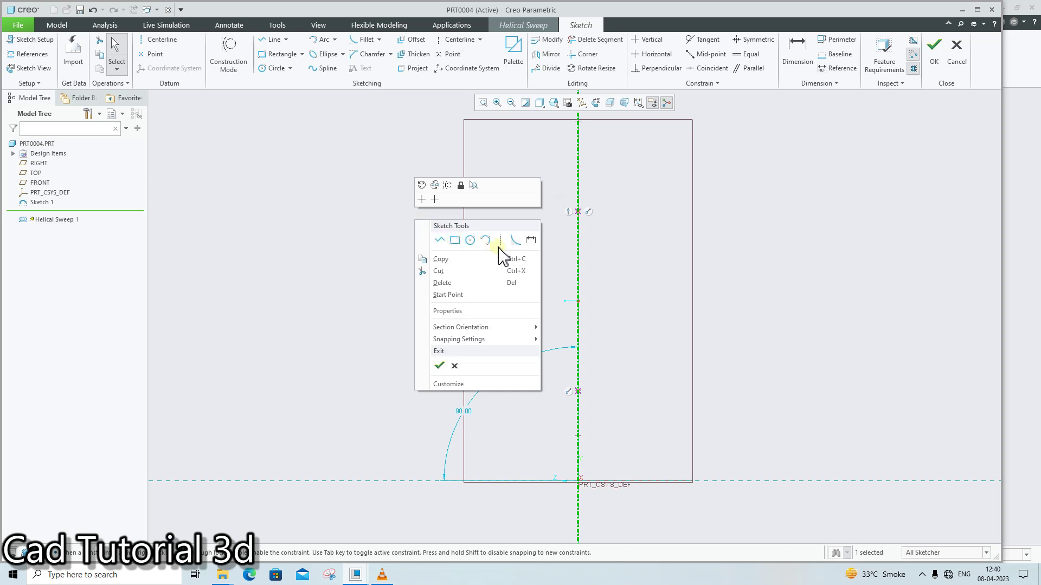
left_click(500, 240)
left_click(579, 211)
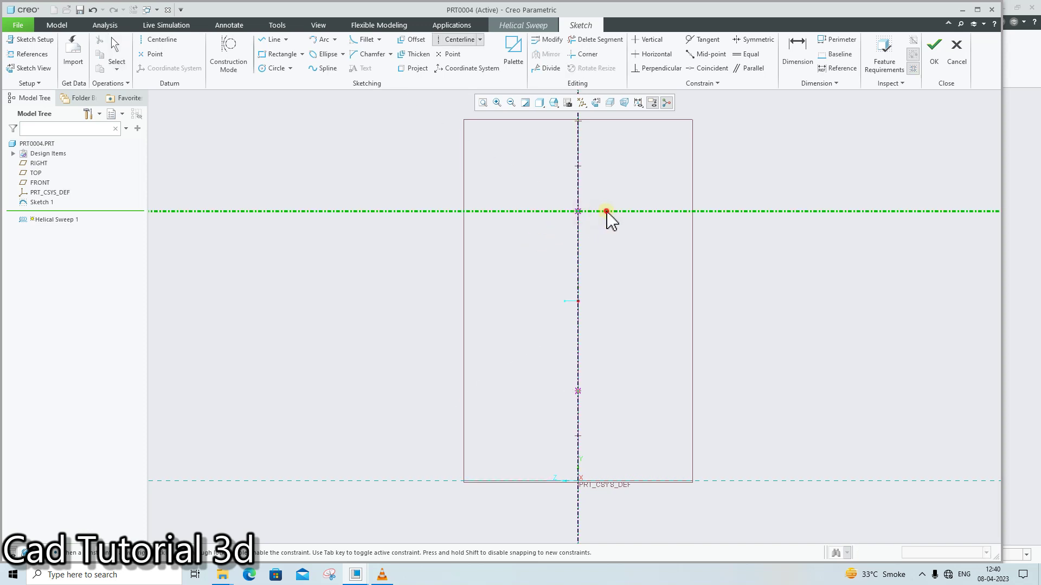
left_click(578, 391)
left_click(638, 386)
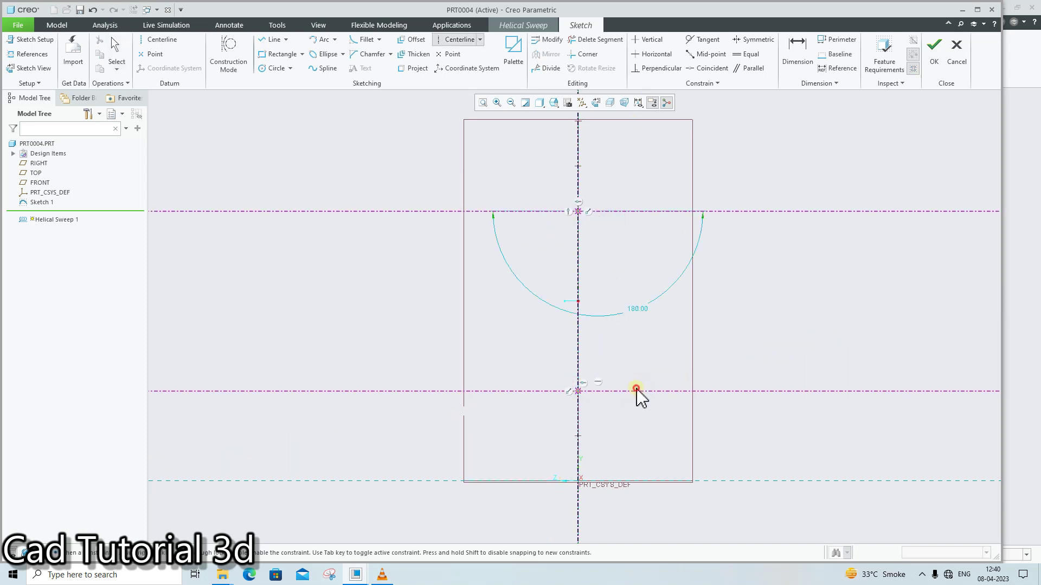
middle_click(747, 359)
Draw the vertical profile line between the centerlines, 25 from the axis, and accept
left_click(273, 42)
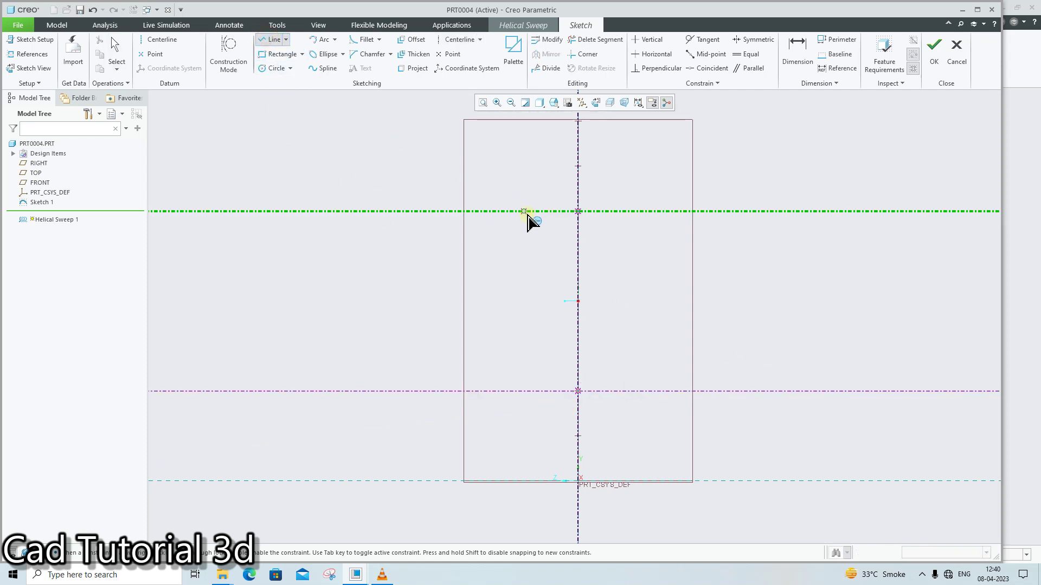
left_click(528, 211)
left_click(529, 391)
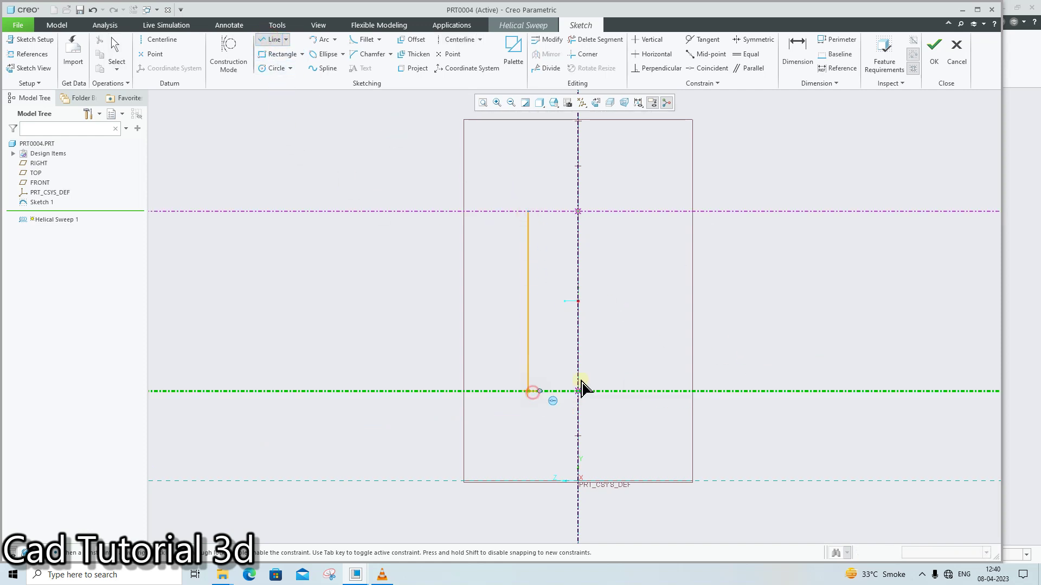
middle_click(629, 347)
scroll(607, 259, "down", 1)
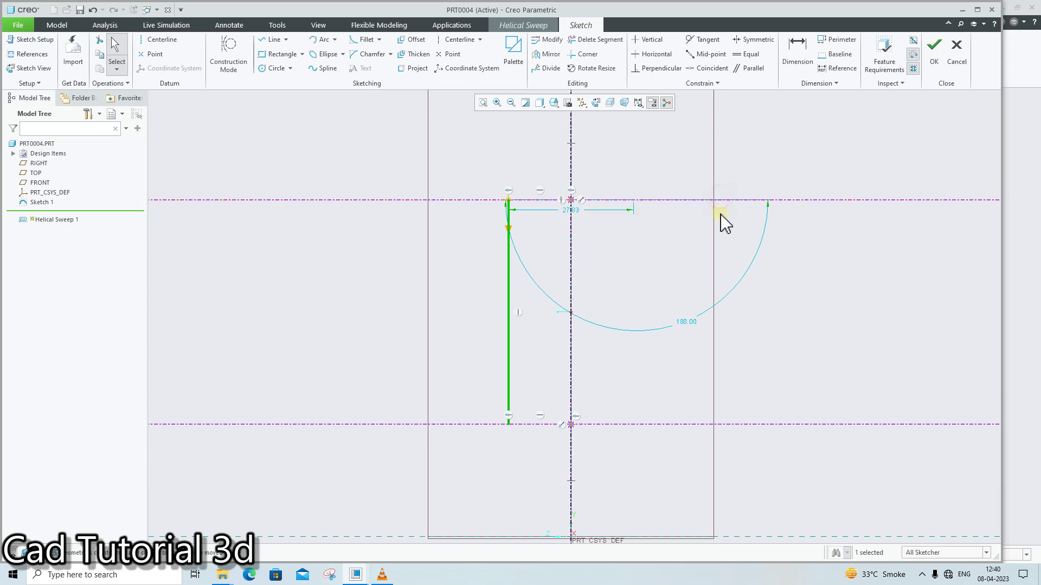
left_click(570, 211)
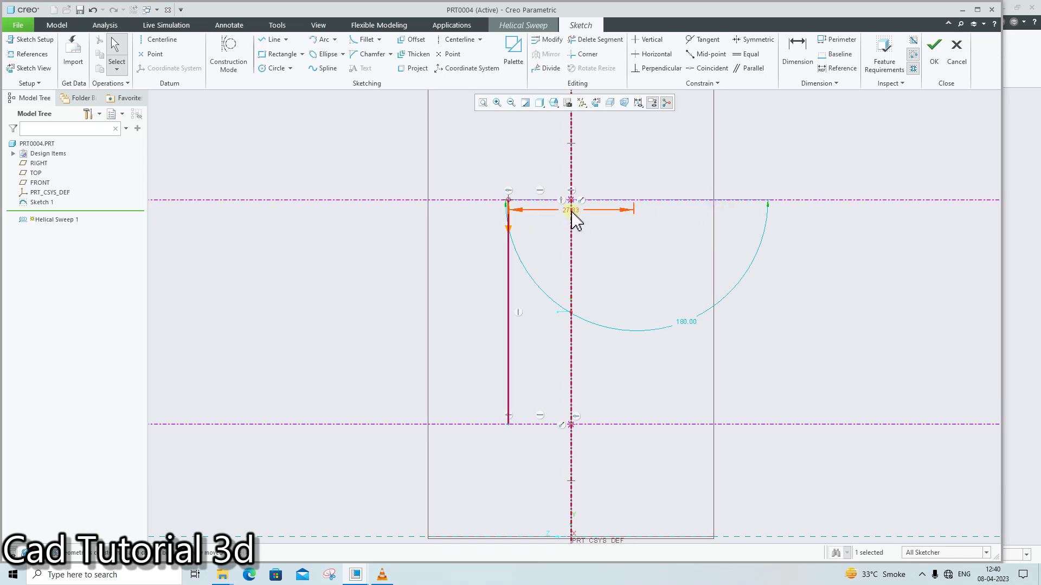
key("BackSpace")
type("25")
left_click(622, 268)
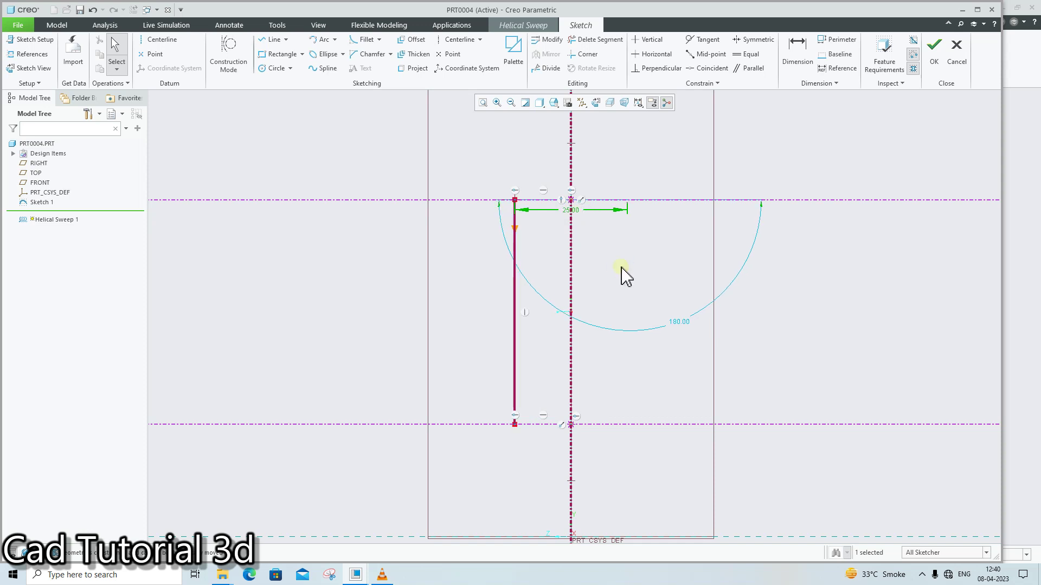
left_click(933, 50)
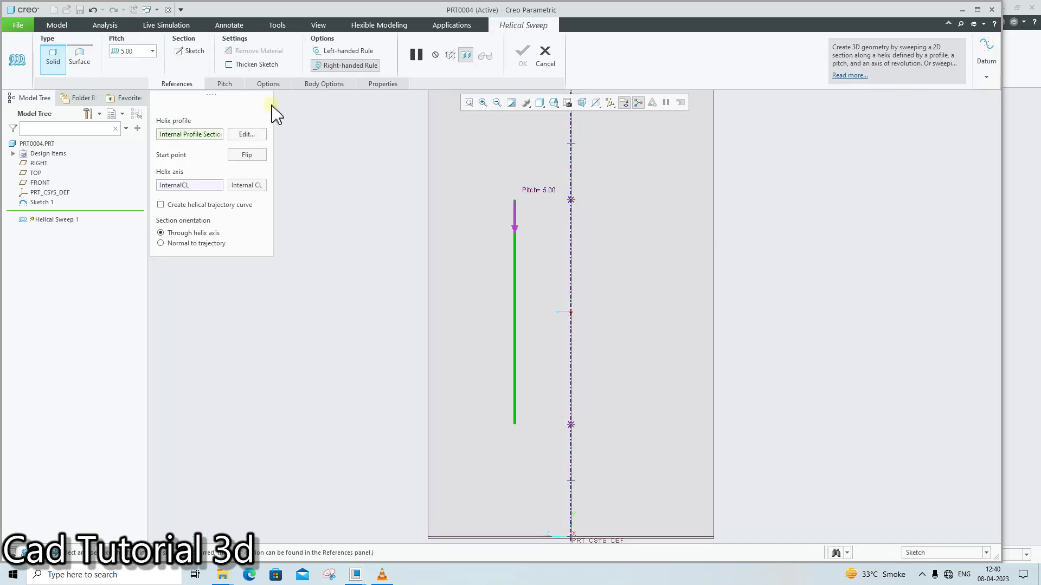
Sketch a diameter-5 circle at the profile's top end as the sweep section
left_click(190, 54)
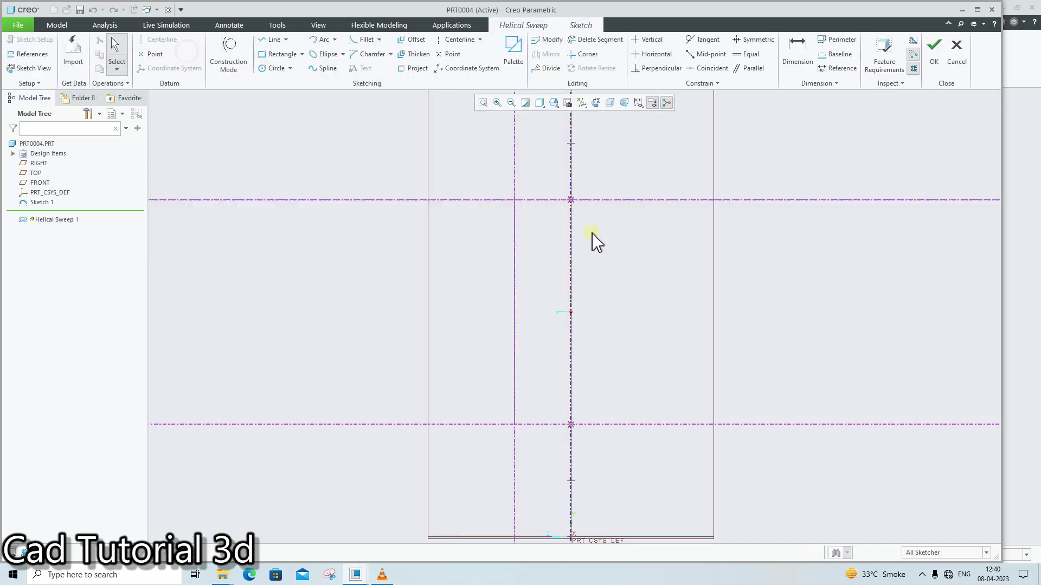
left_click(274, 68)
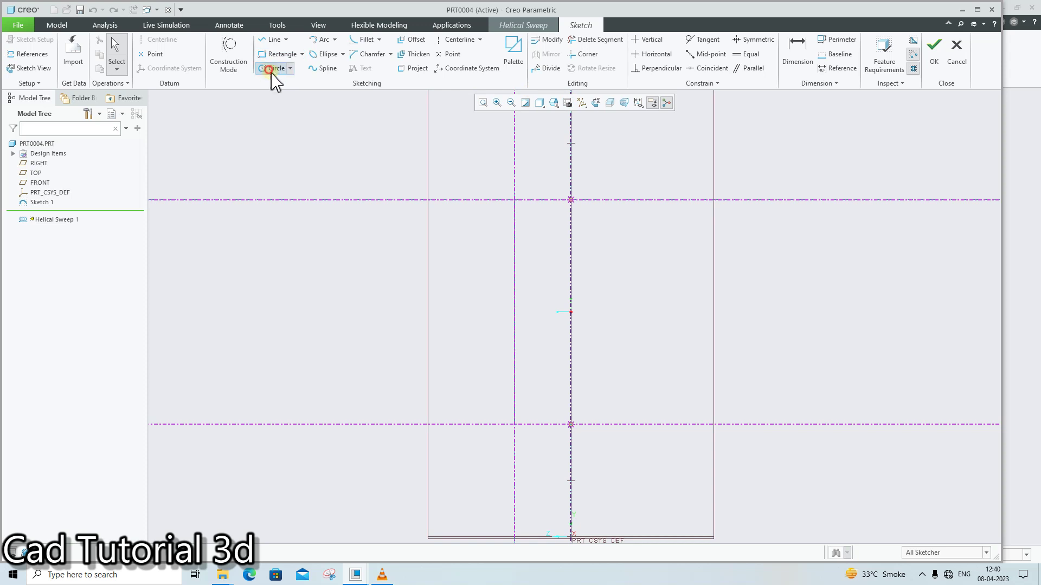
left_click(534, 197)
middle_click(545, 243)
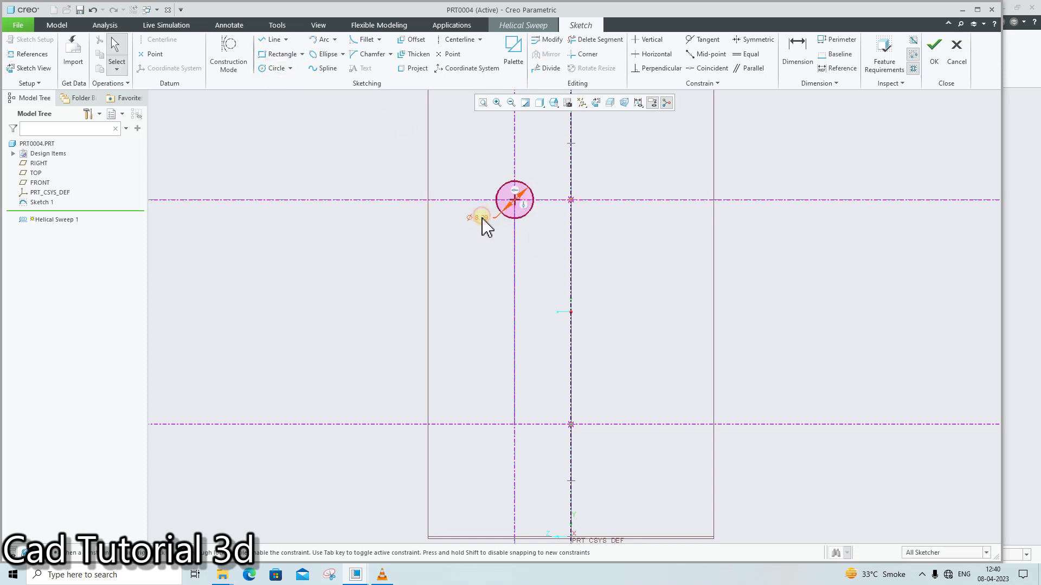
double_click(481, 218)
type("5")
key("Return")
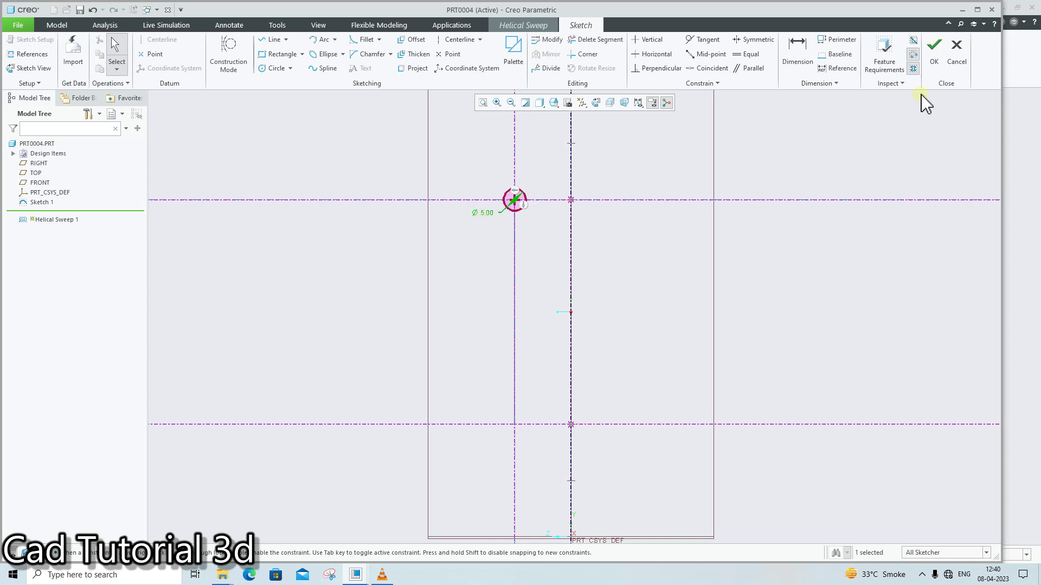
left_click(936, 60)
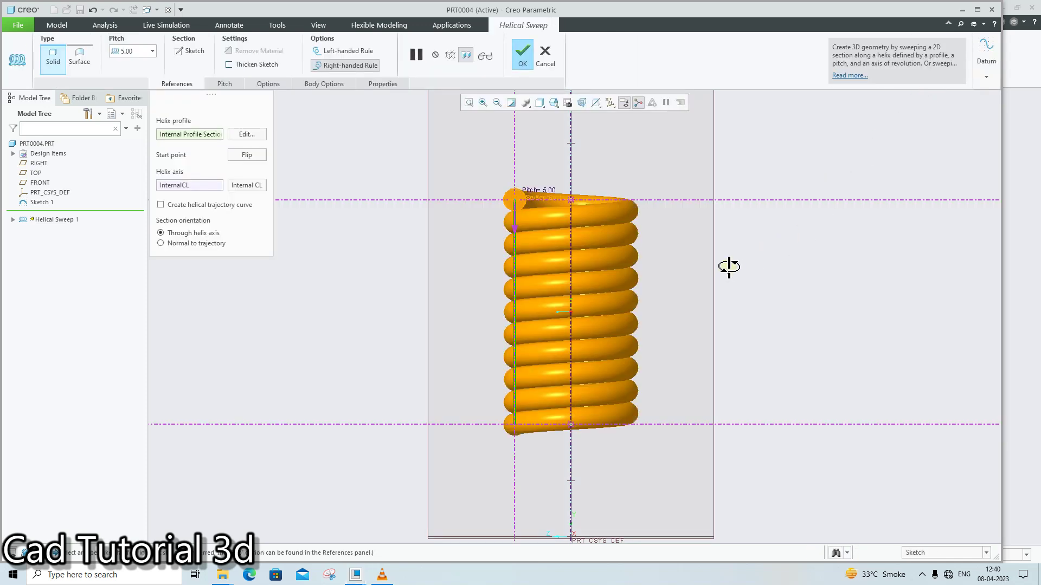
Set the helix pitch to 10 and complete the sweep
mouse_move(729, 266)
middle_mouse_down()
mouse_move(777, 269)
mouse_move(747, 274)
middle_mouse_up()
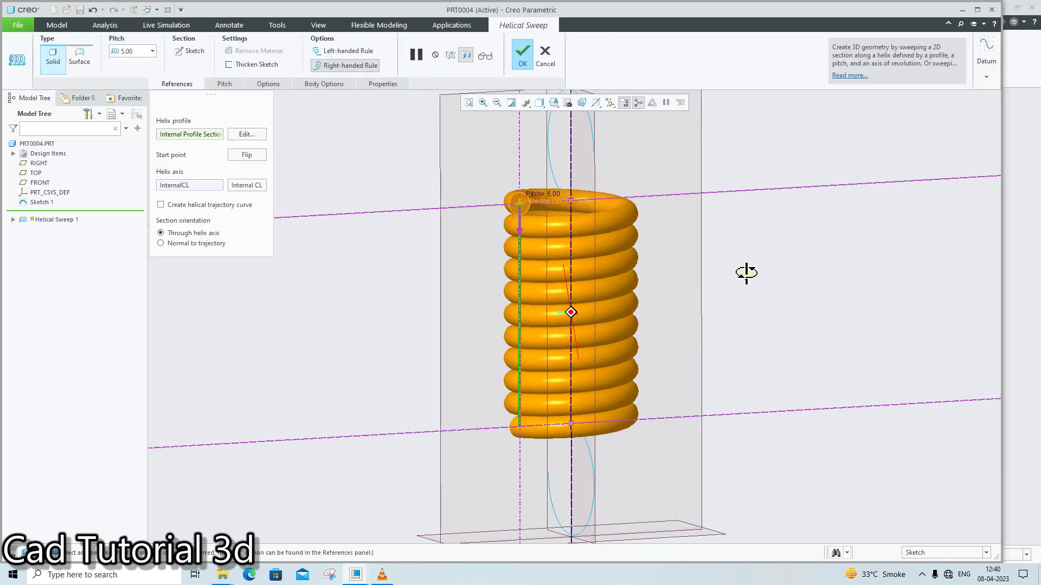
double_click(145, 51)
key("BackSpace")
type("0")
key("Return")
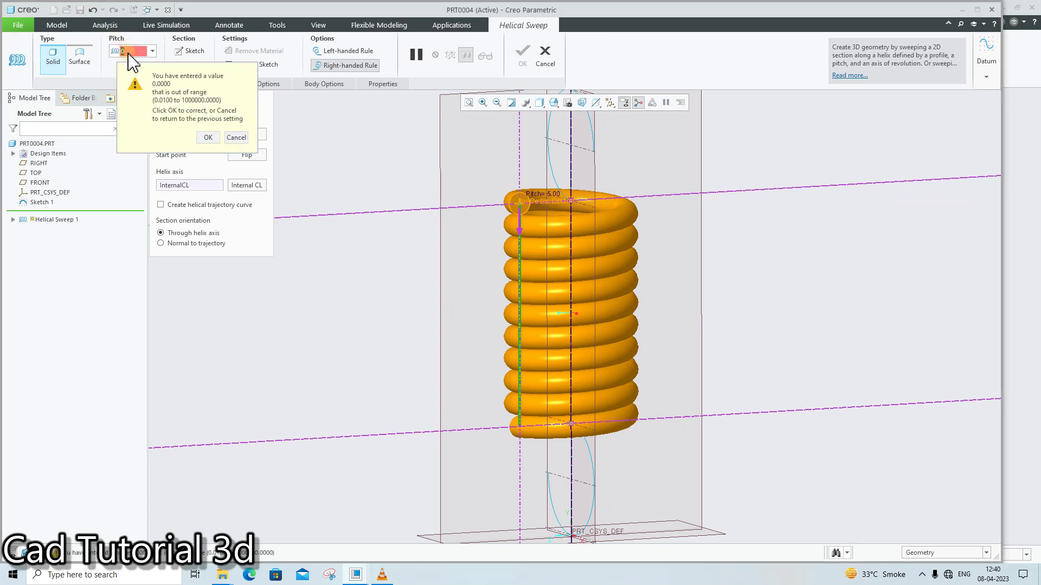
left_click(212, 138)
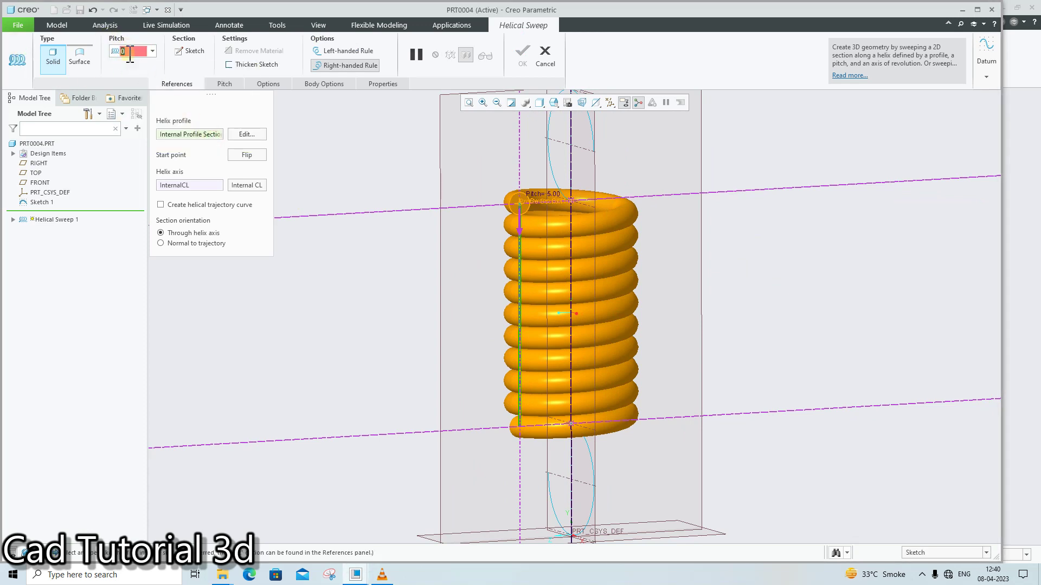
type("10")
key("Return")
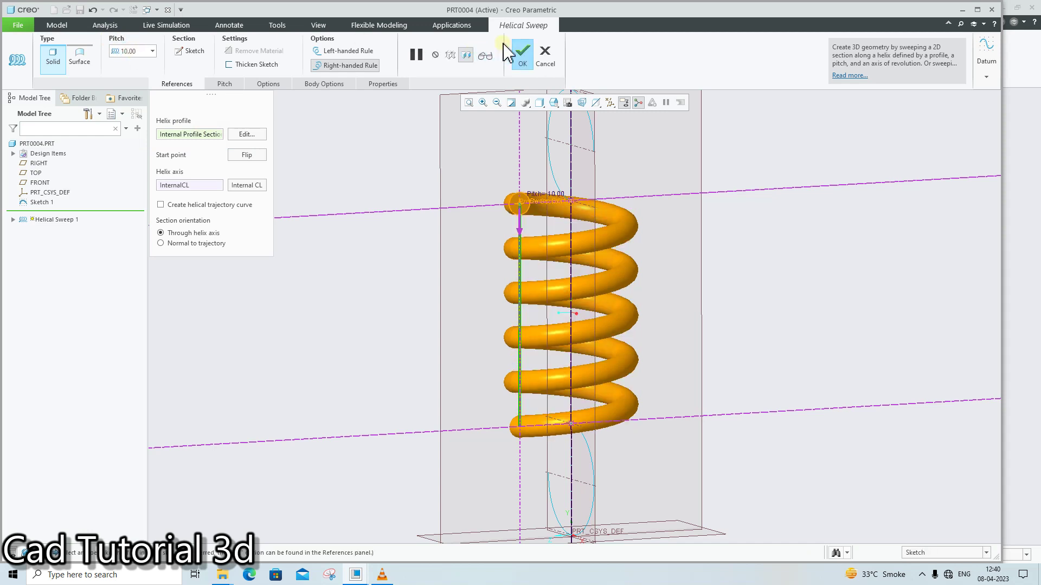
left_click(517, 50)
mouse_move(688, 273)
middle_mouse_down()
mouse_move(743, 242)
mouse_move(755, 274)
mouse_move(789, 286)
mouse_move(776, 297)
mouse_move(747, 247)
mouse_move(746, 277)
mouse_move(672, 302)
middle_mouse_up()
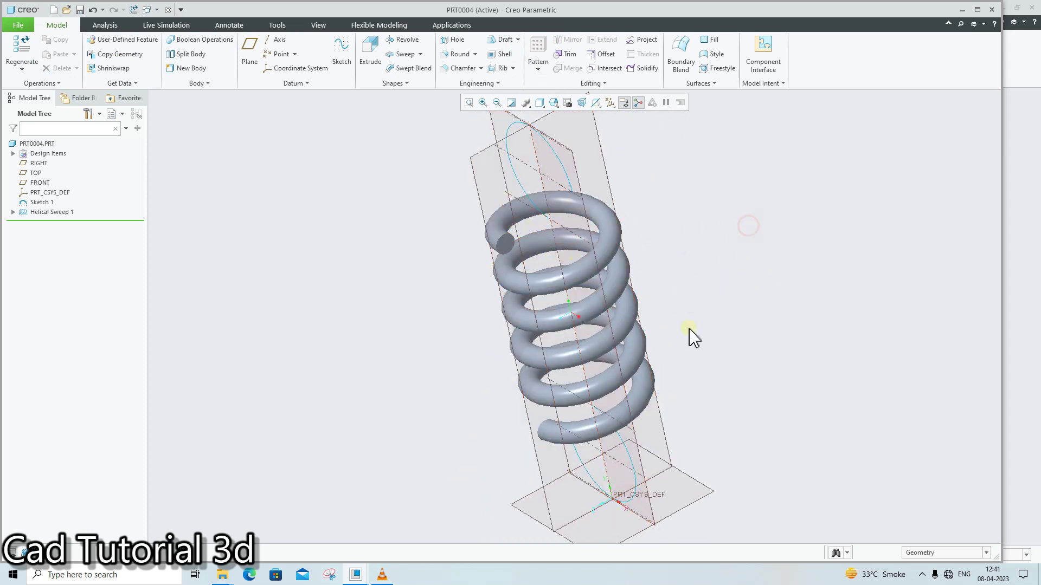
mouse_move(689, 331)
middle_mouse_down()
mouse_move(687, 302)
mouse_move(671, 316)
mouse_move(710, 350)
middle_mouse_up()
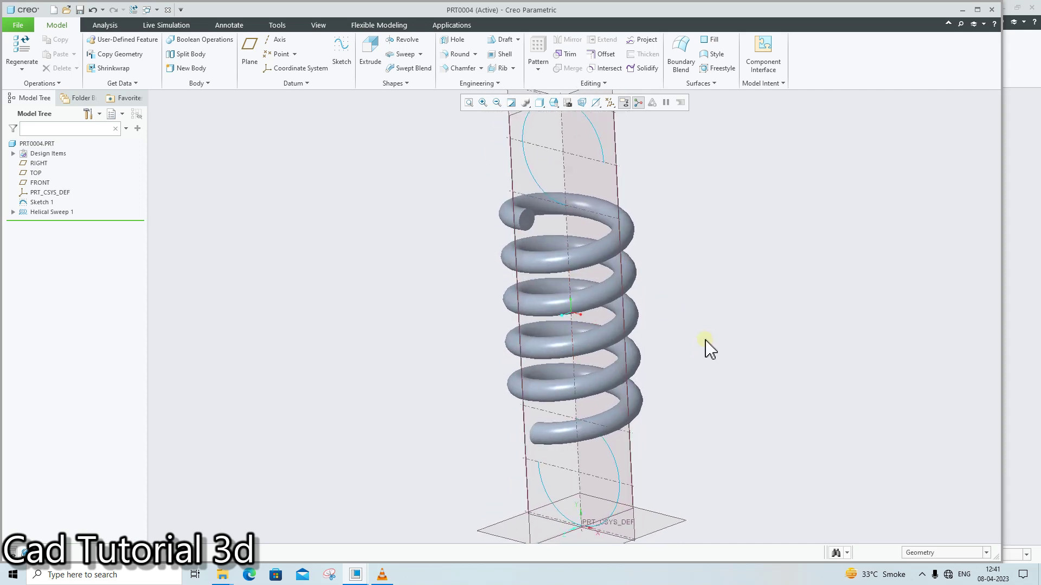
scroll(557, 227, "up", 3)
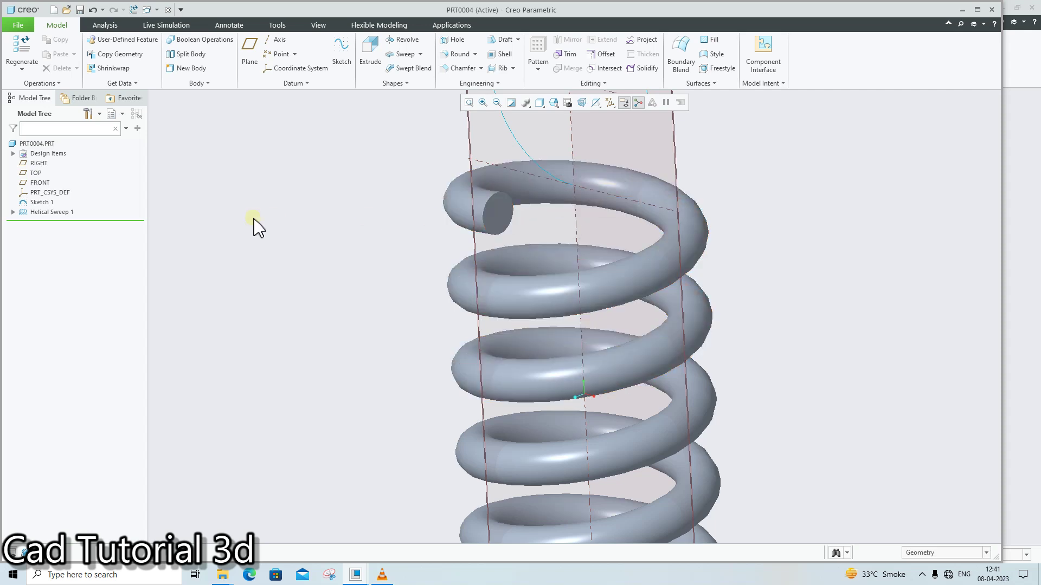
scroll(546, 315, "up", 3)
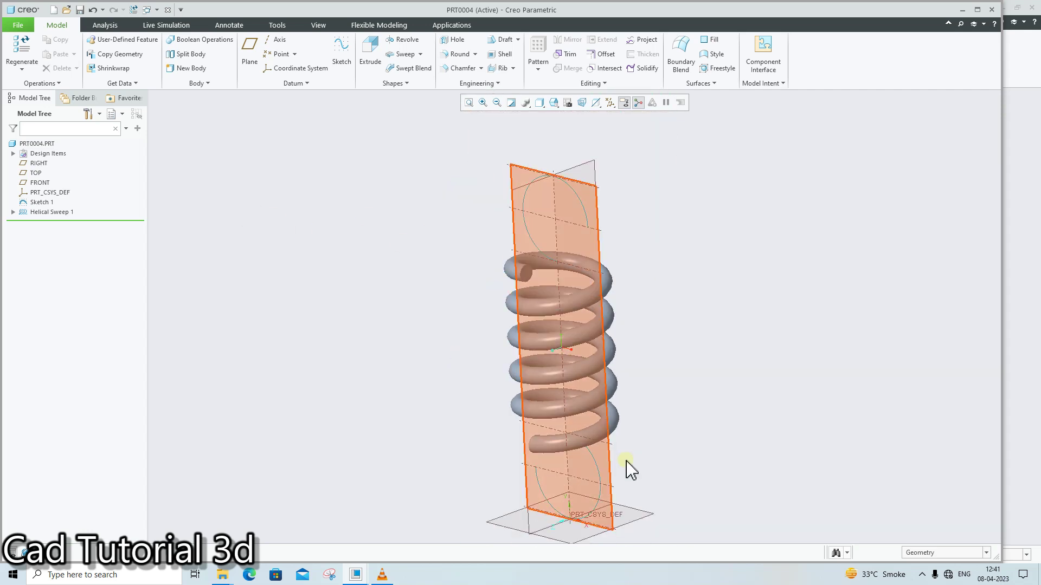
scroll(629, 469, "down", 3)
mouse_move(642, 432)
middle_mouse_down()
mouse_move(618, 446)
mouse_move(569, 448)
middle_mouse_up()
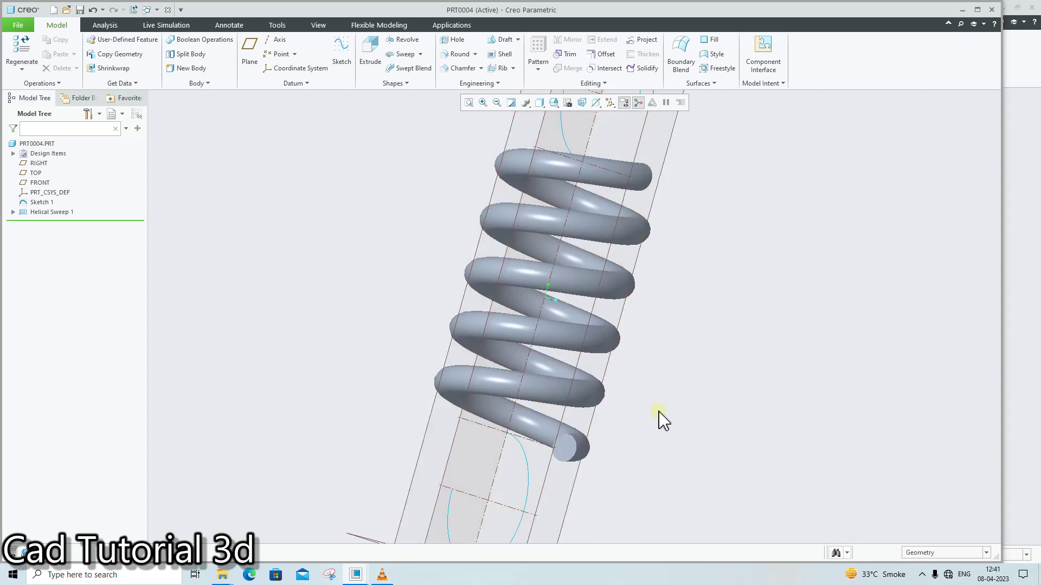
middle_click_drag(659, 412, 521, 408)
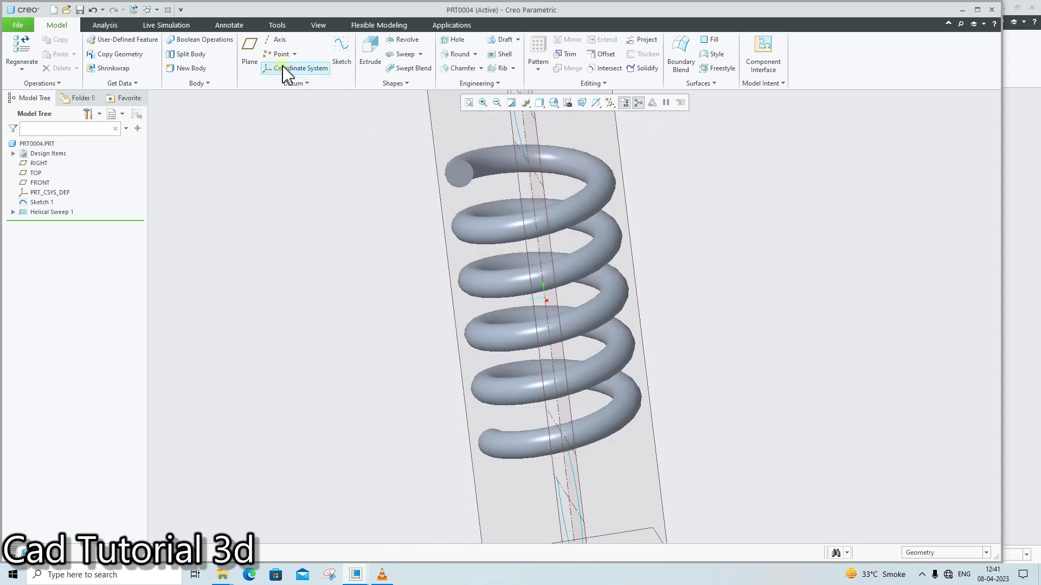
Start Sketch 2 on the coil's circular end face
left_click(342, 54)
left_click(459, 172)
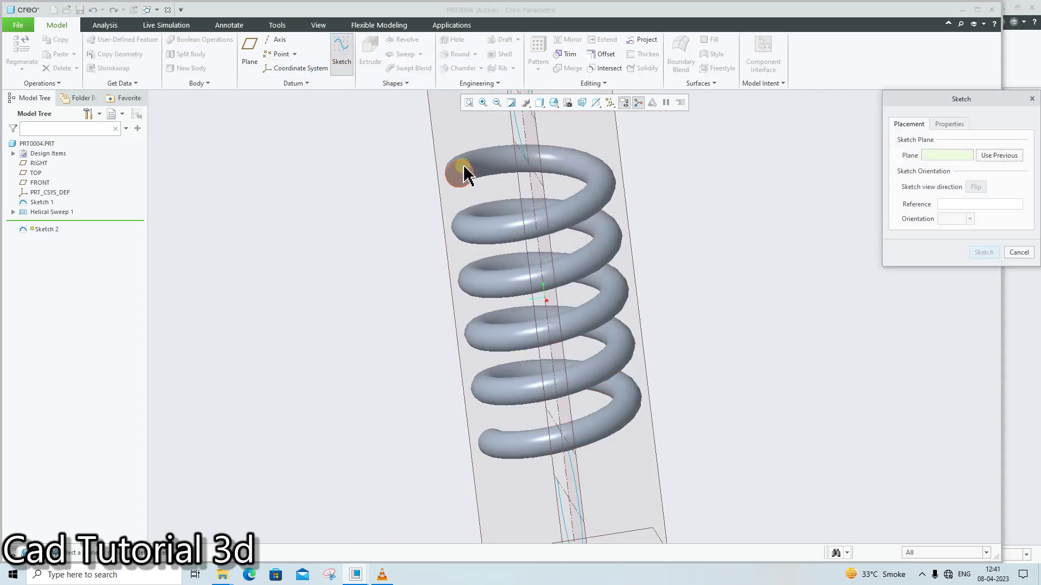
left_click(988, 251)
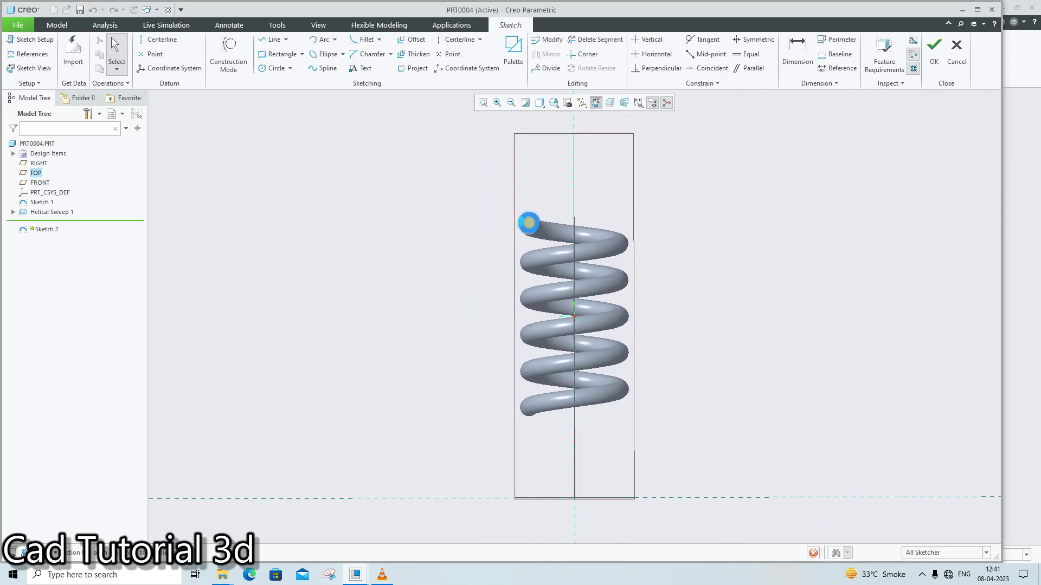
scroll(532, 222, "down", 3)
scroll(532, 223, "down", 3)
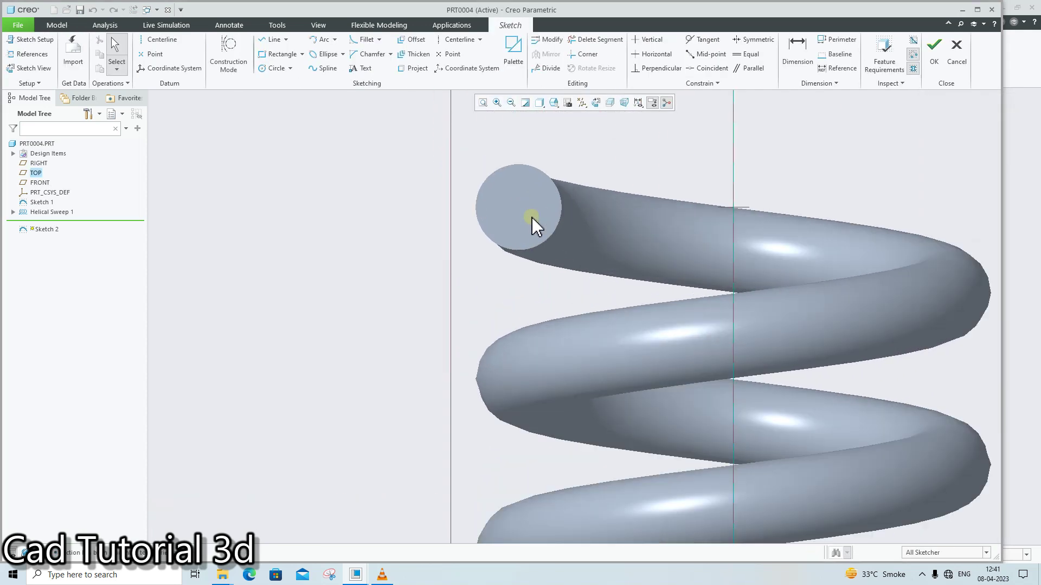
Draw a construction line across the wire circle and a centre point, staying in the sketch
left_click(271, 40)
left_click(228, 69)
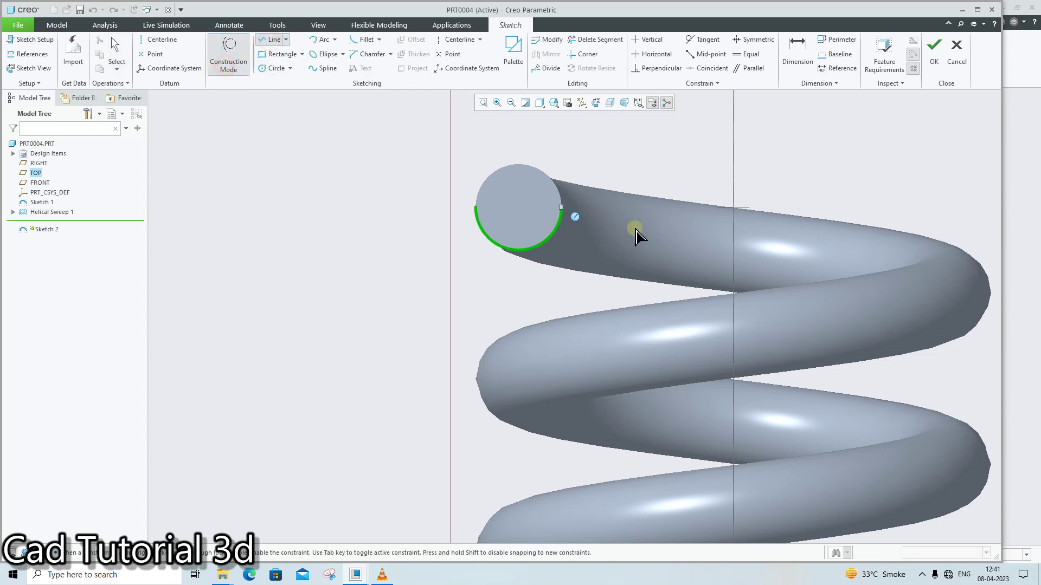
left_click(476, 206)
left_click(567, 212)
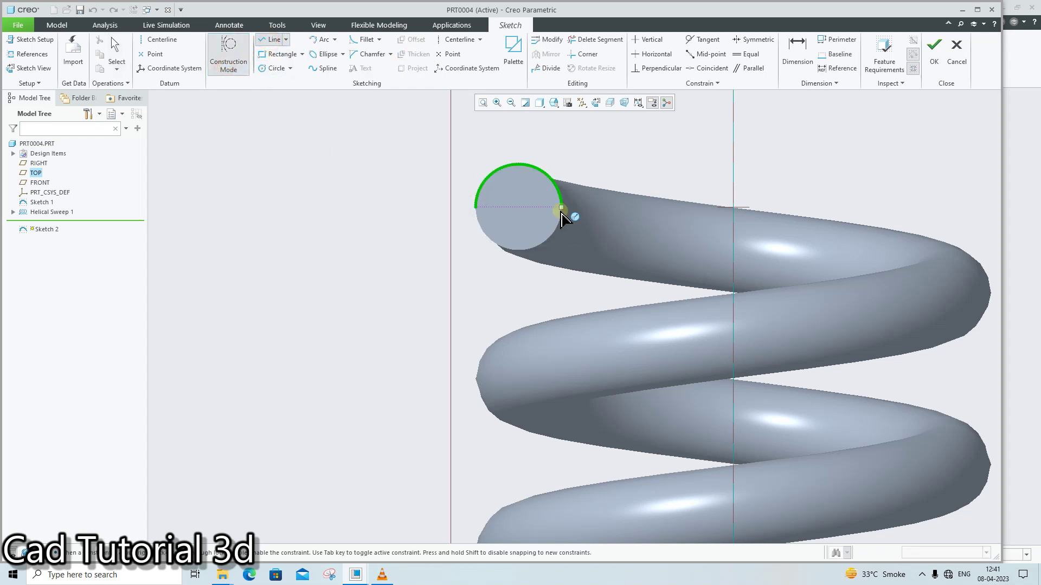
middle_click(412, 341)
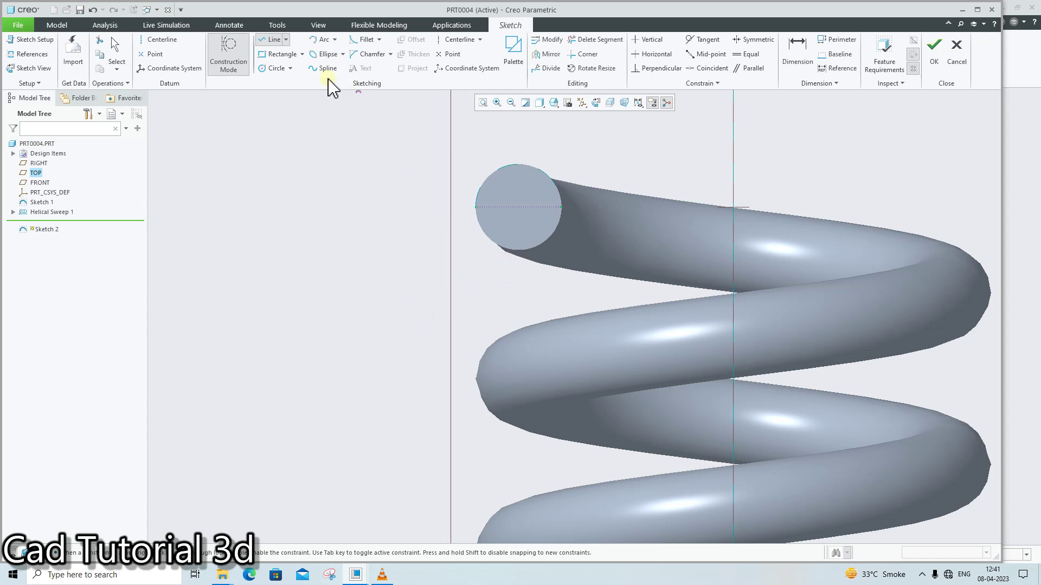
left_click(450, 54)
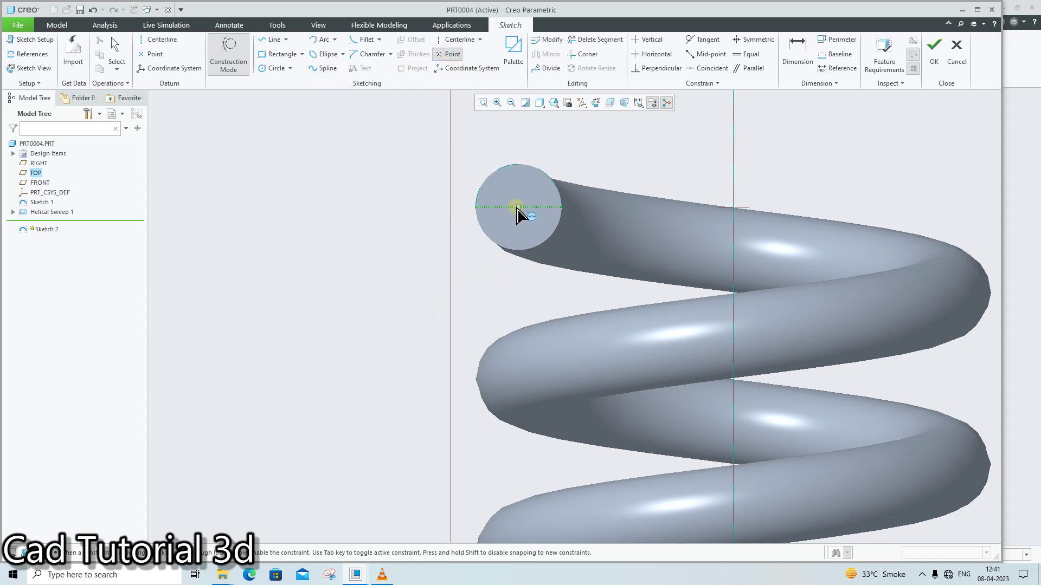
middle_click(566, 333)
left_click(932, 66)
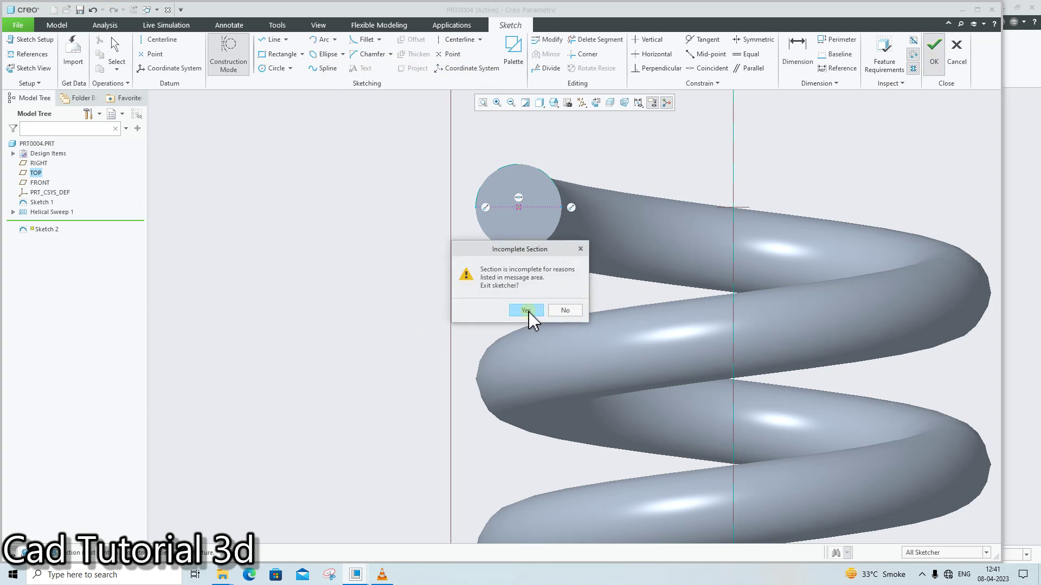
left_click(562, 311)
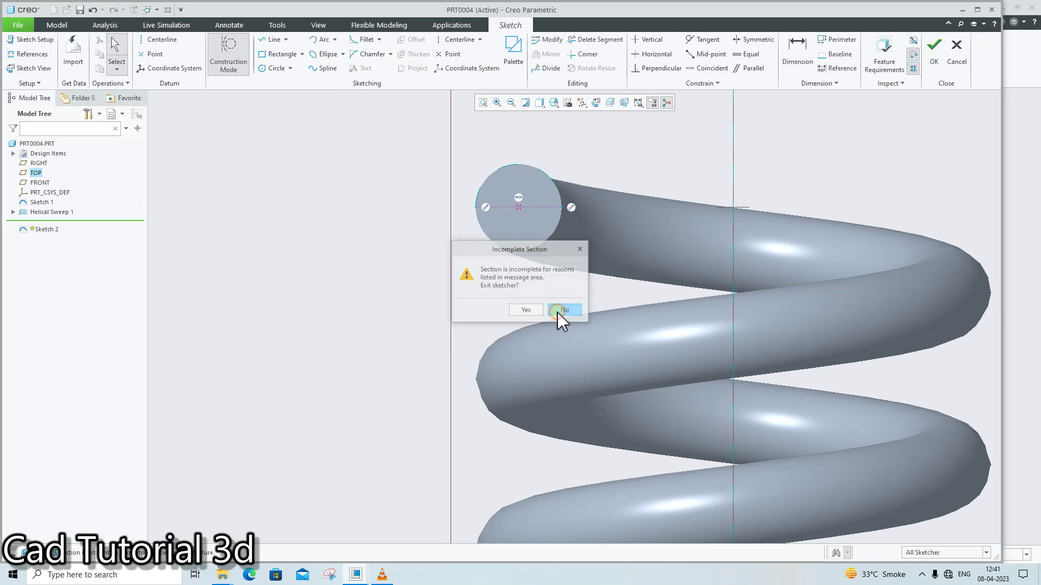
left_click(506, 207)
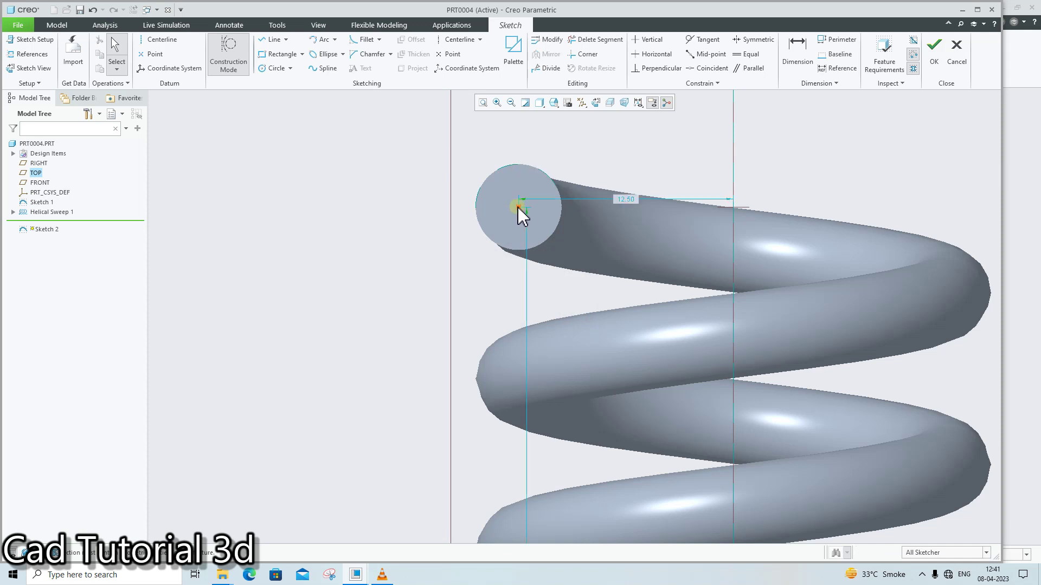
Redraw the construction line across the wire circle and the centre point
left_click(245, 70)
left_click(271, 42)
left_click(237, 69)
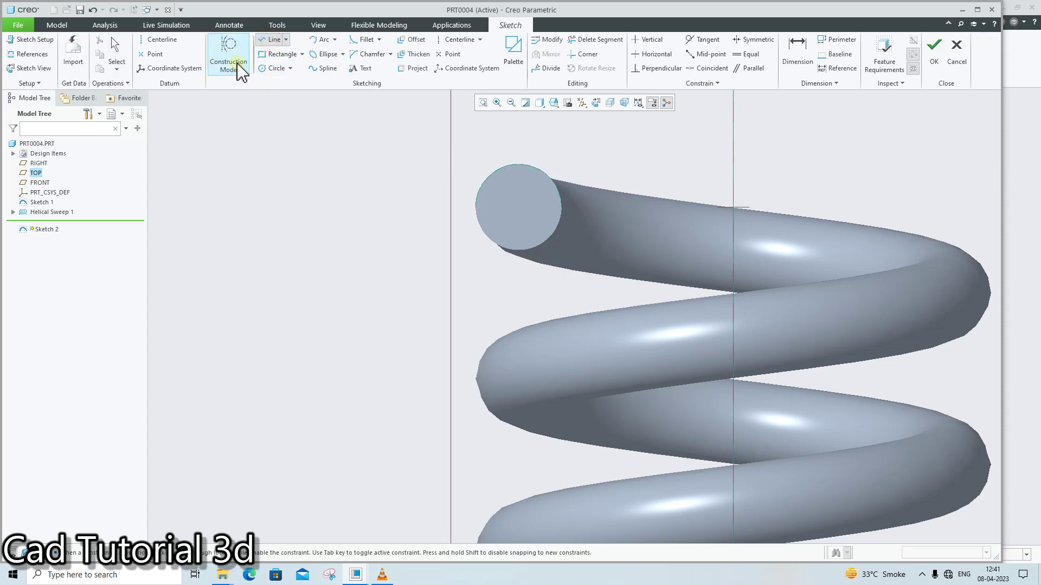
left_click(504, 195)
left_click(567, 208)
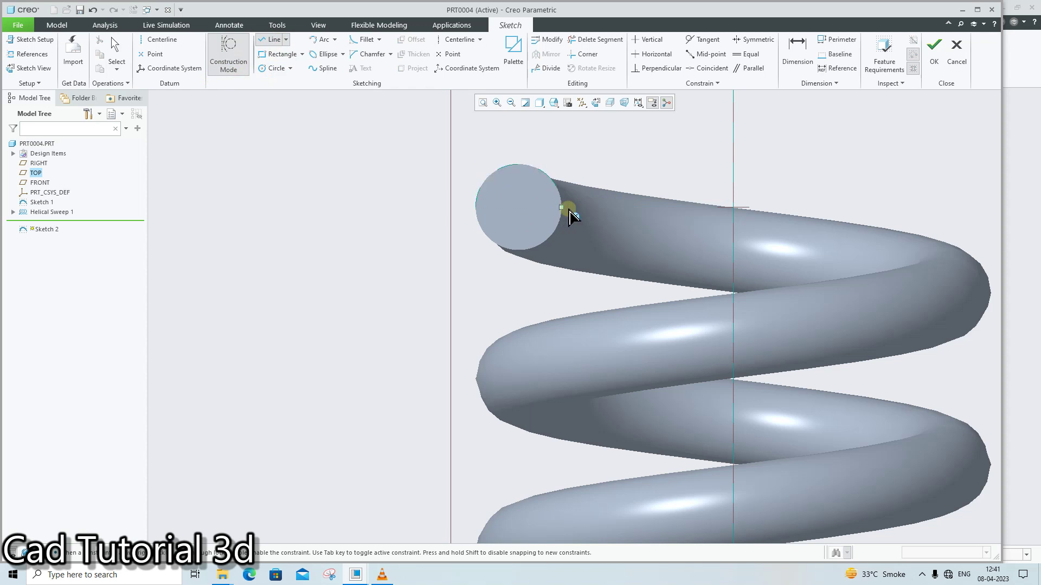
left_click(465, 207)
left_click(539, 239)
middle_click(296, 179)
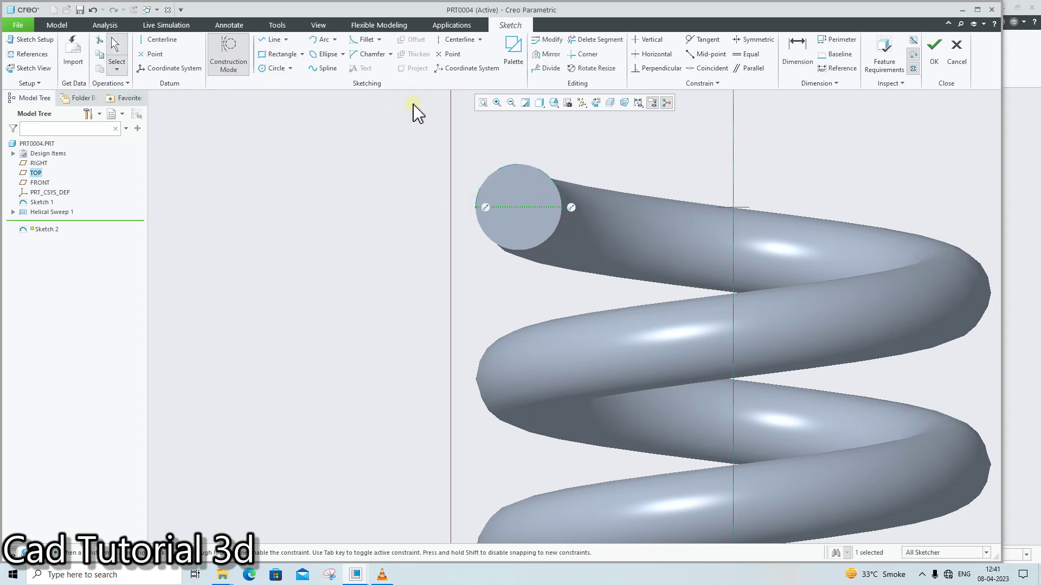
left_click(452, 54)
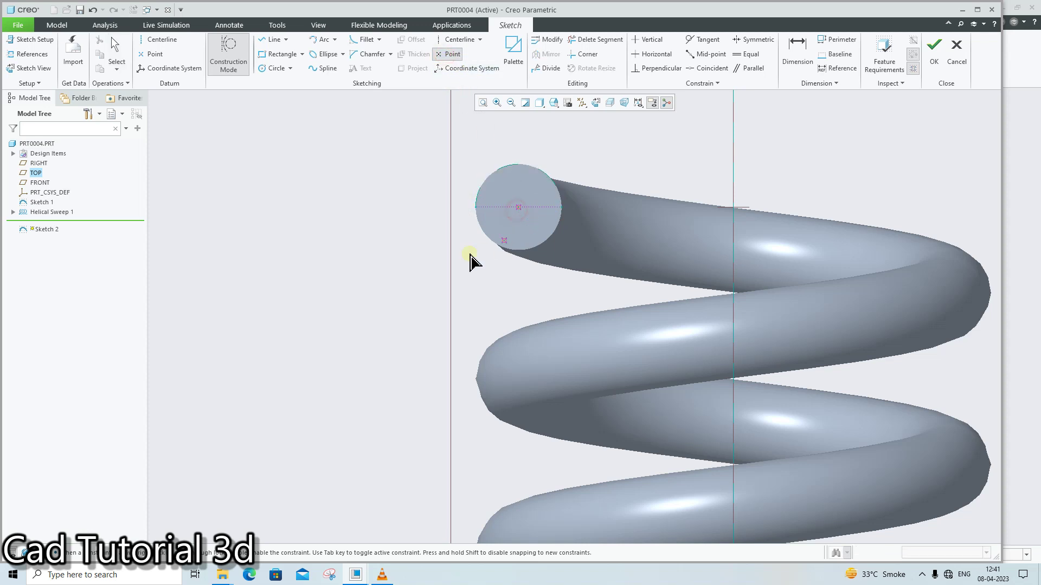
middle_click(394, 255)
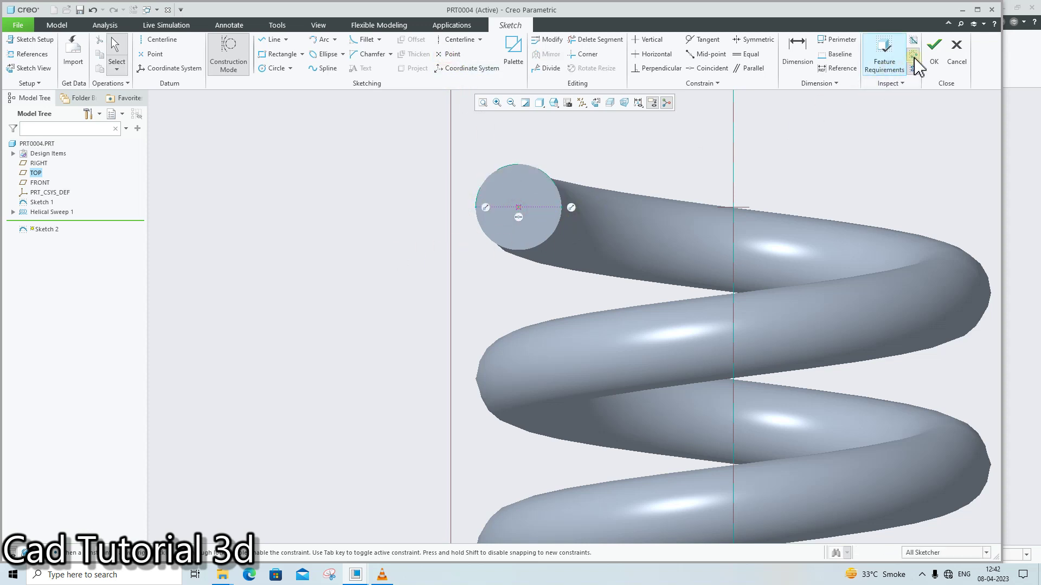
Exit the sketcher discarding the incomplete sketch, and begin a new sketch
left_click(934, 54)
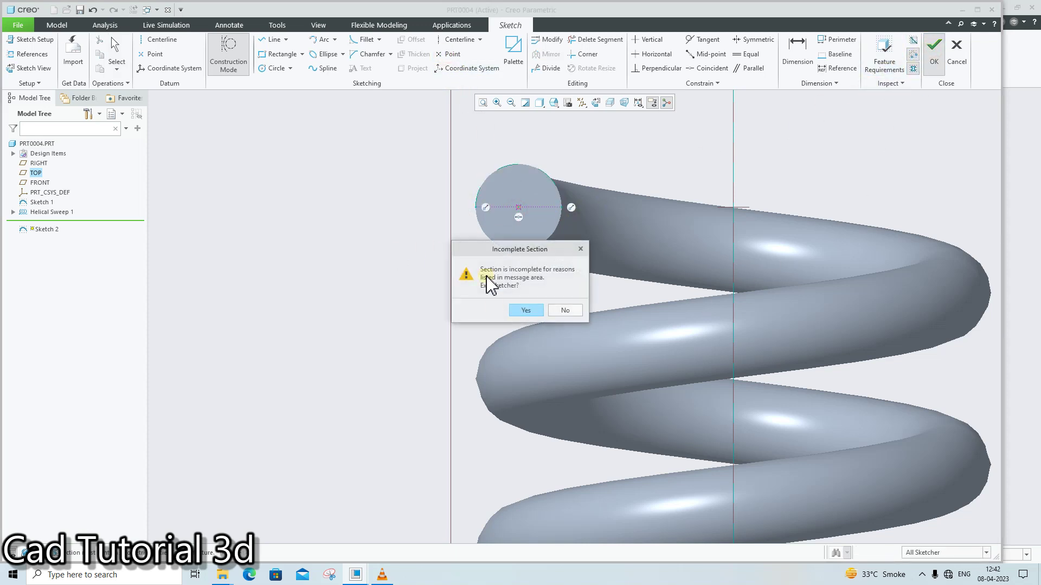
left_click(525, 311)
left_click(270, 181)
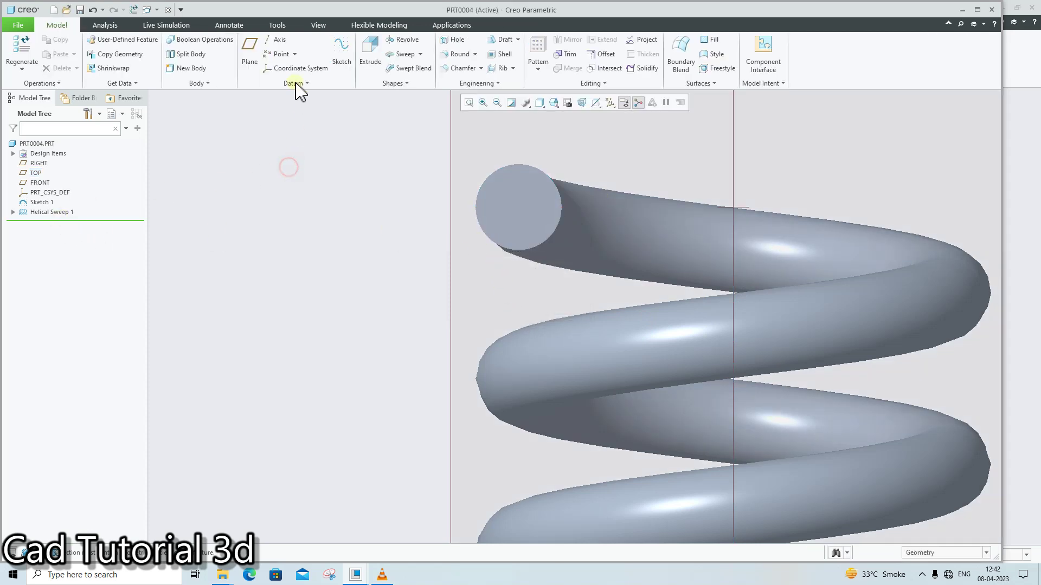
left_click(344, 59)
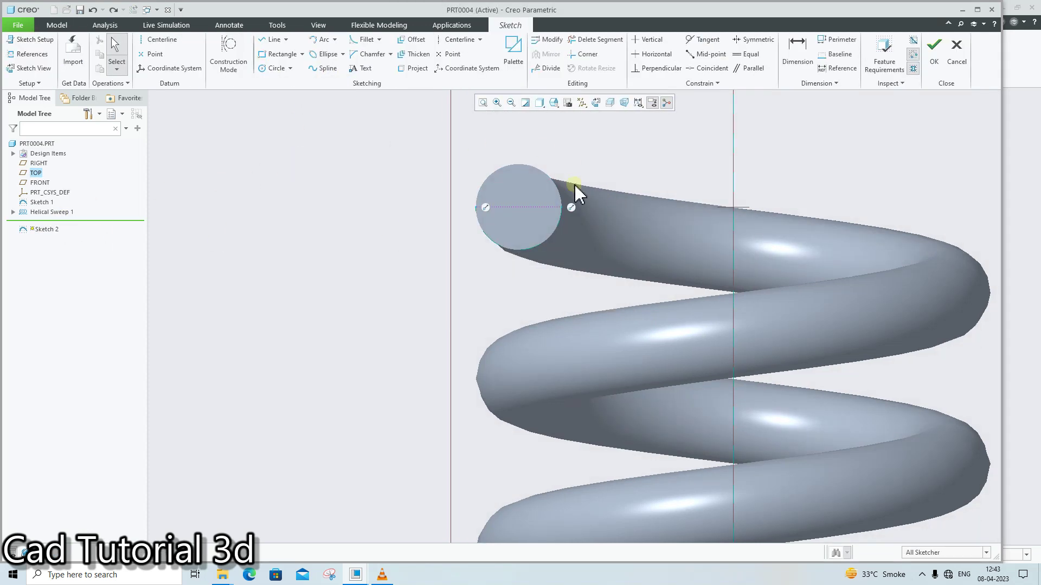
Set up Sketch 2 on the coil end face and discard the stray dimensions
left_click(922, 575)
left_click(944, 550)
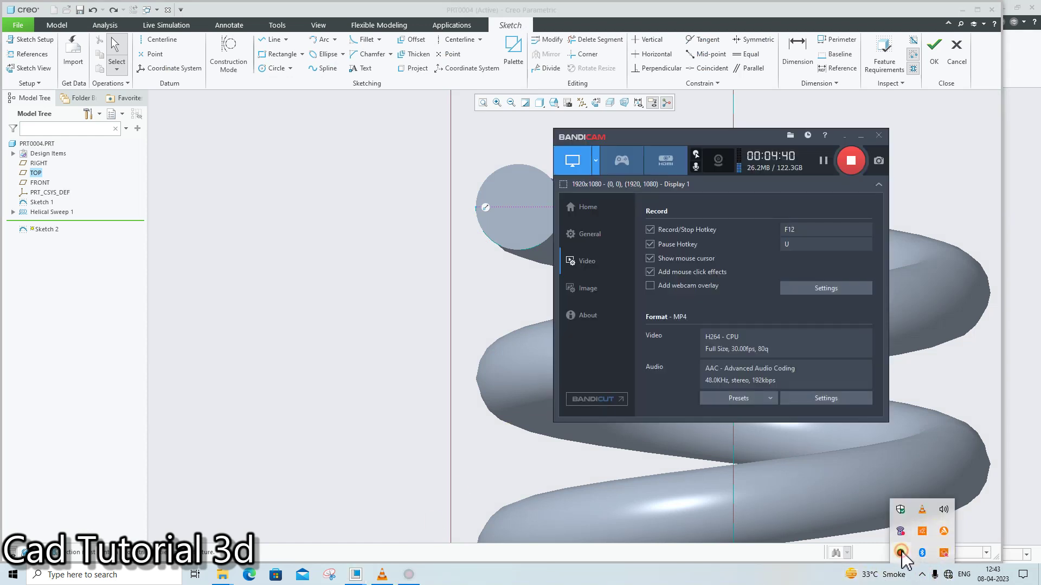
left_click(840, 138)
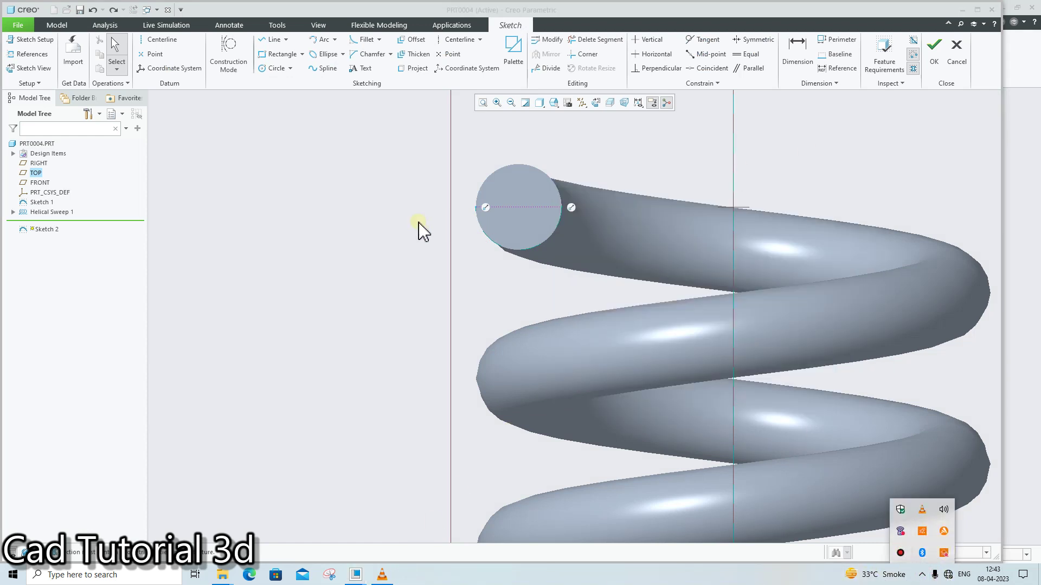
left_click(419, 225)
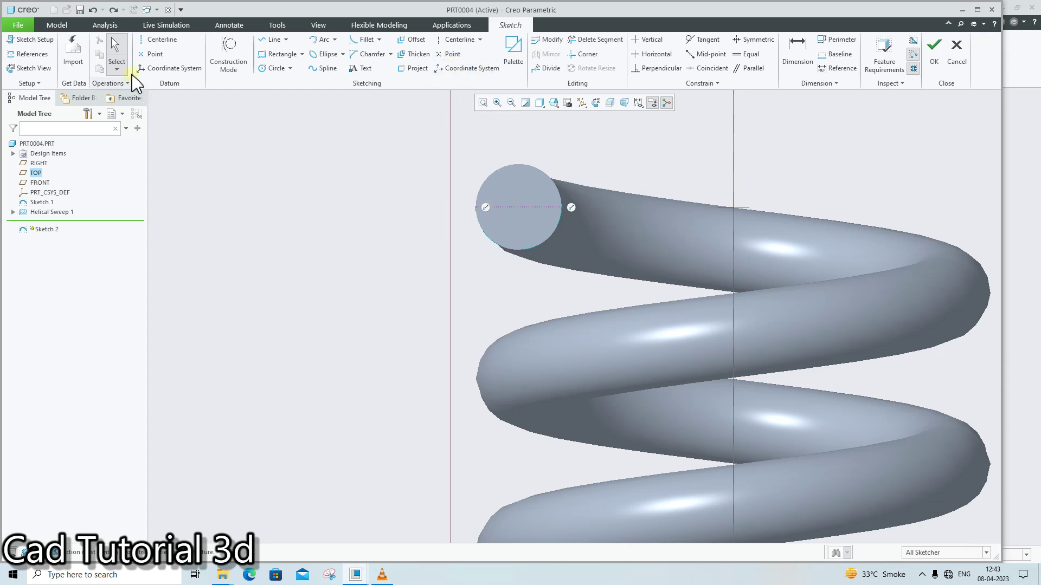
left_click(353, 168)
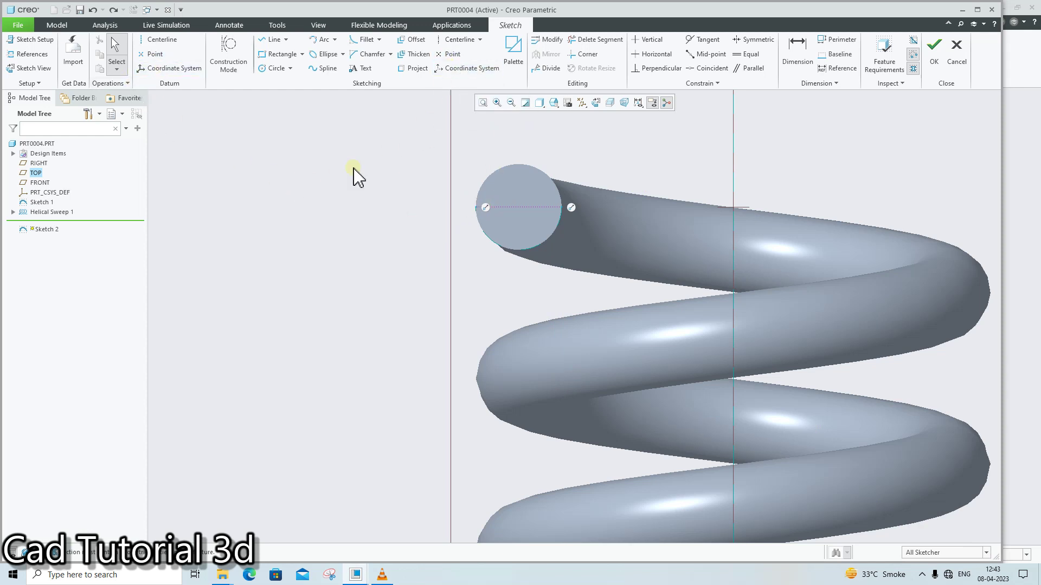
left_click(484, 232)
middle_click(529, 254)
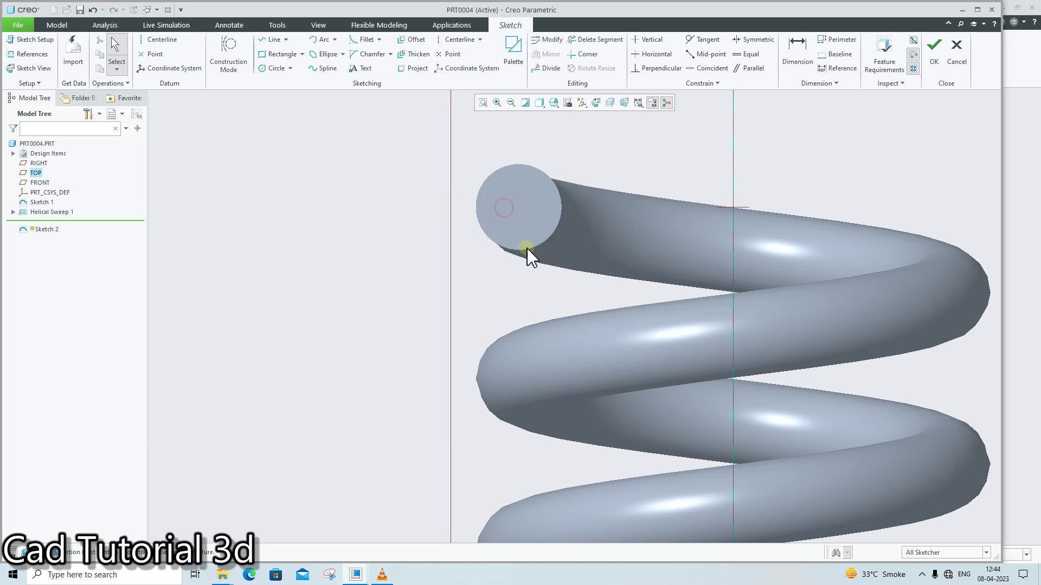
Draw a construction line across the end circle and place a point at its centre
left_click(275, 40)
left_click(229, 69)
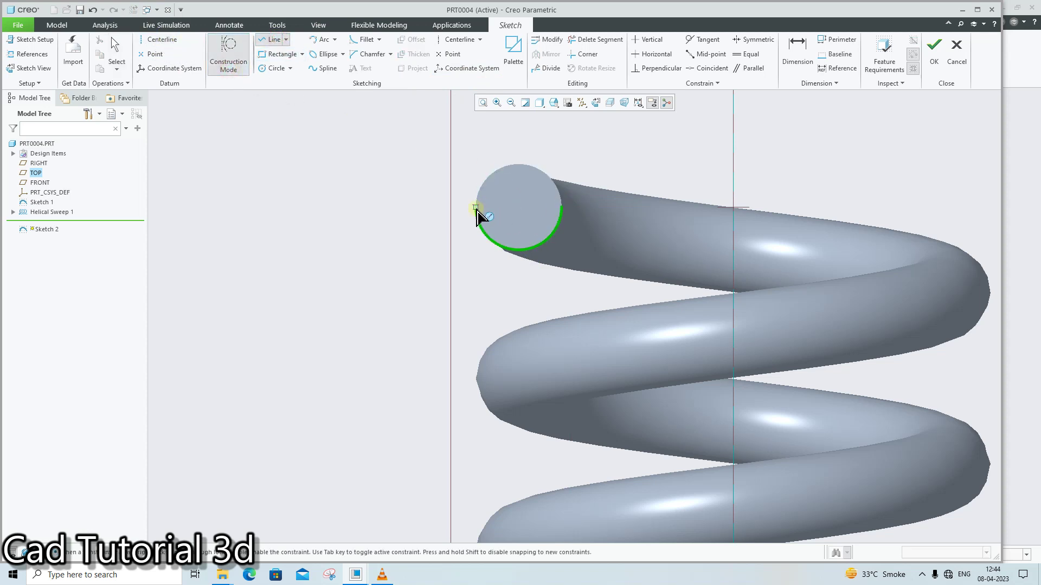
left_click(478, 208)
left_click(559, 209)
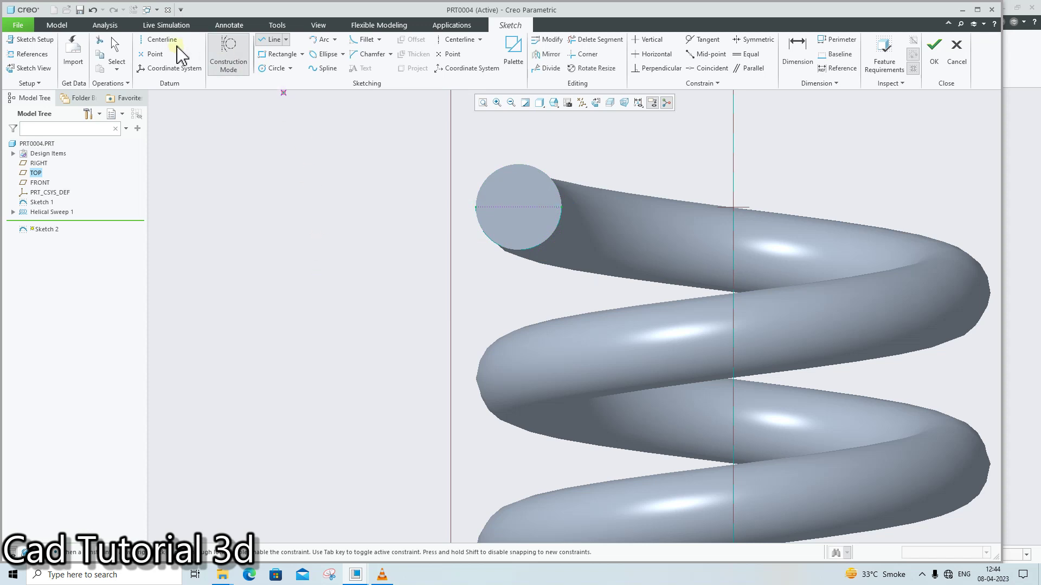
left_click(152, 54)
left_click(518, 212)
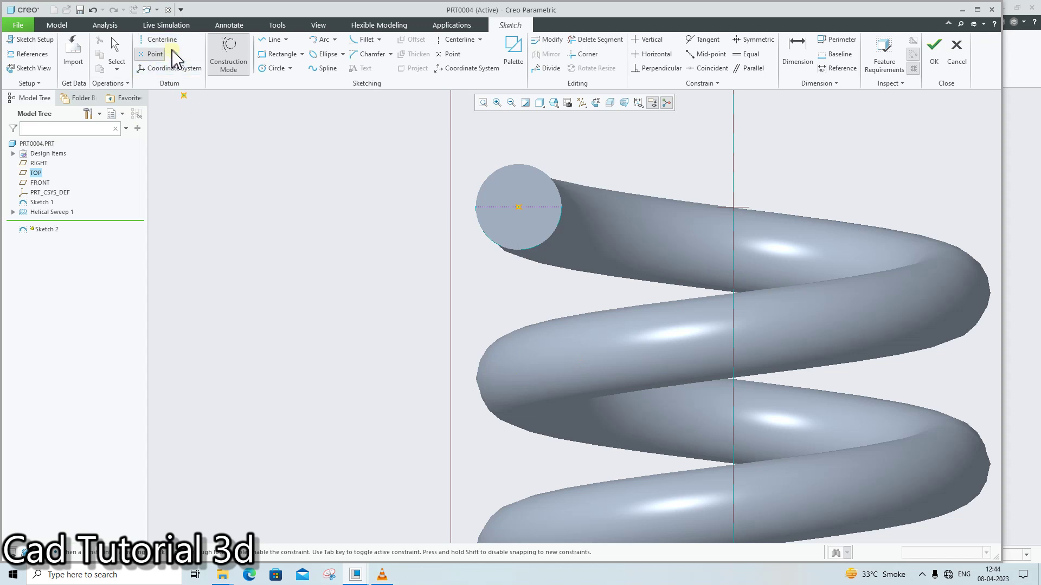
middle_click(306, 163)
Finish Sketch 2 and start Sketch 3 on the end face at the spring's other end
left_click(933, 60)
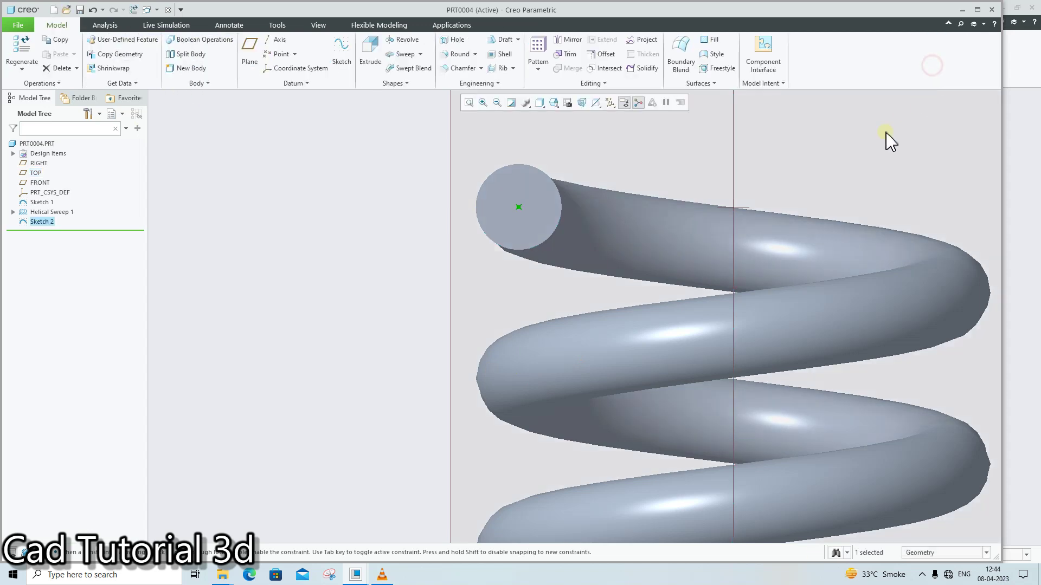
scroll(734, 309, "up", 3)
scroll(802, 442, "up", 2)
scroll(834, 518, "up", 2)
scroll(838, 519, "down", 2)
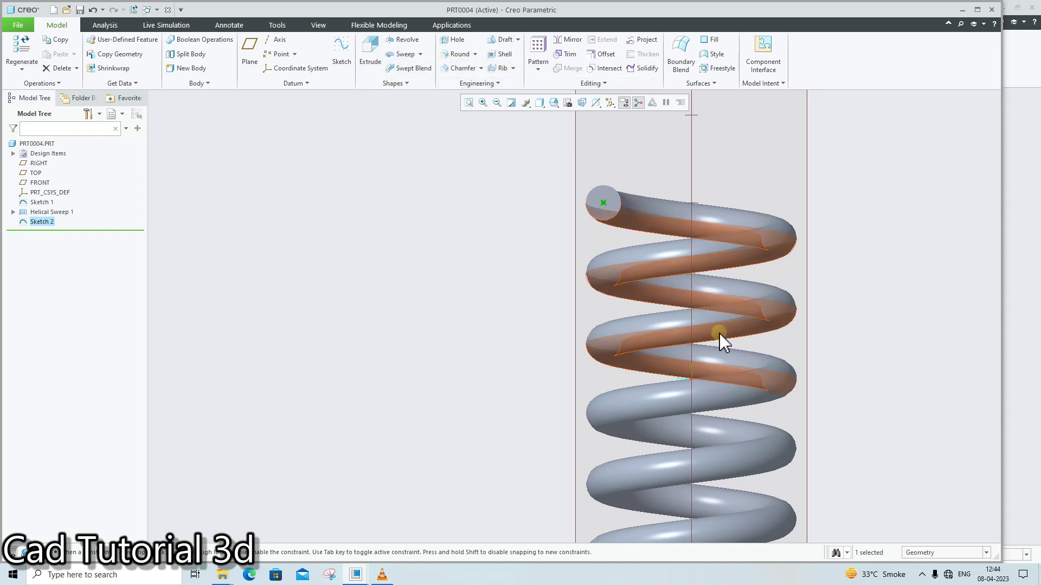
mouse_move(720, 356)
middle_mouse_down()
mouse_move(750, 515)
mouse_move(655, 409)
mouse_move(803, 408)
mouse_move(755, 425)
middle_mouse_up()
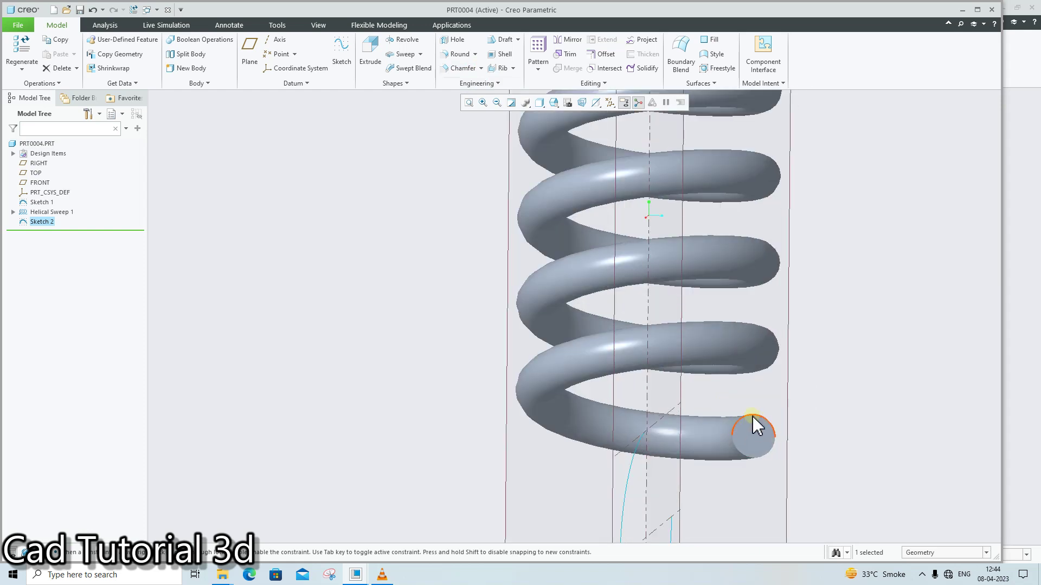
left_click(754, 427)
left_click(835, 375)
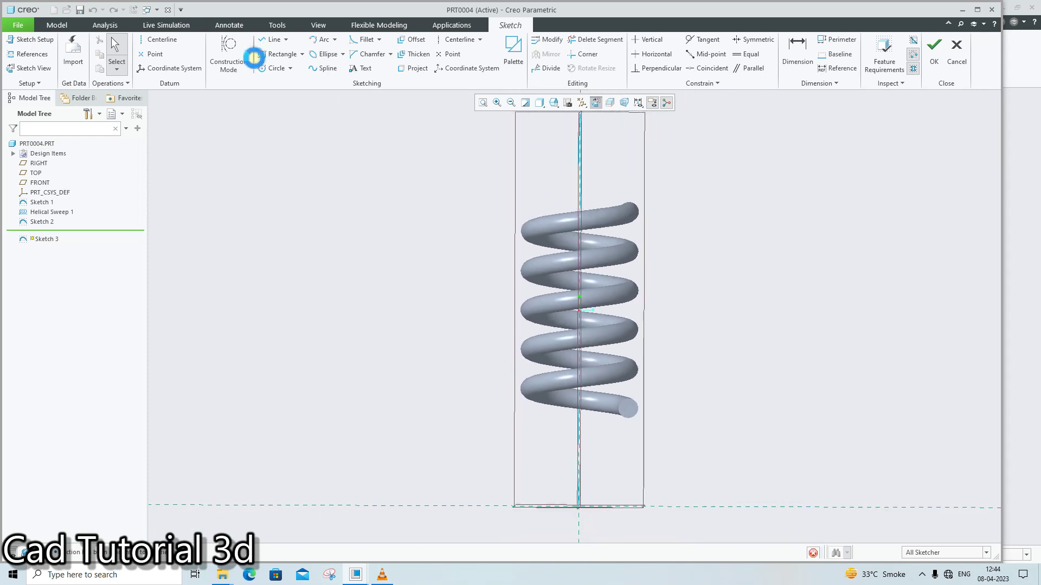
Draw a construction line across the wire circle's diameter
scroll(481, 136, "up", 1)
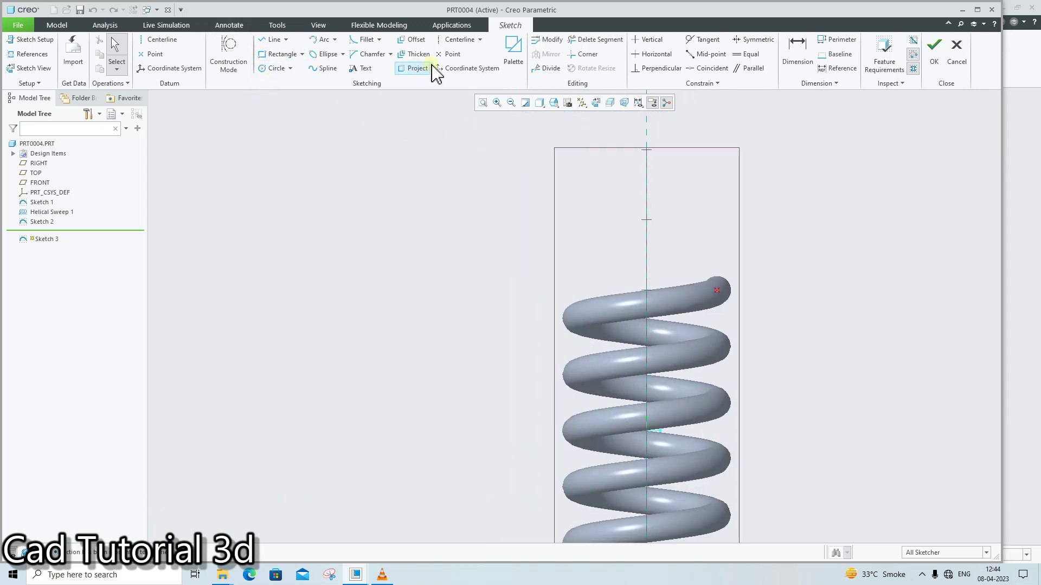
left_click(271, 40)
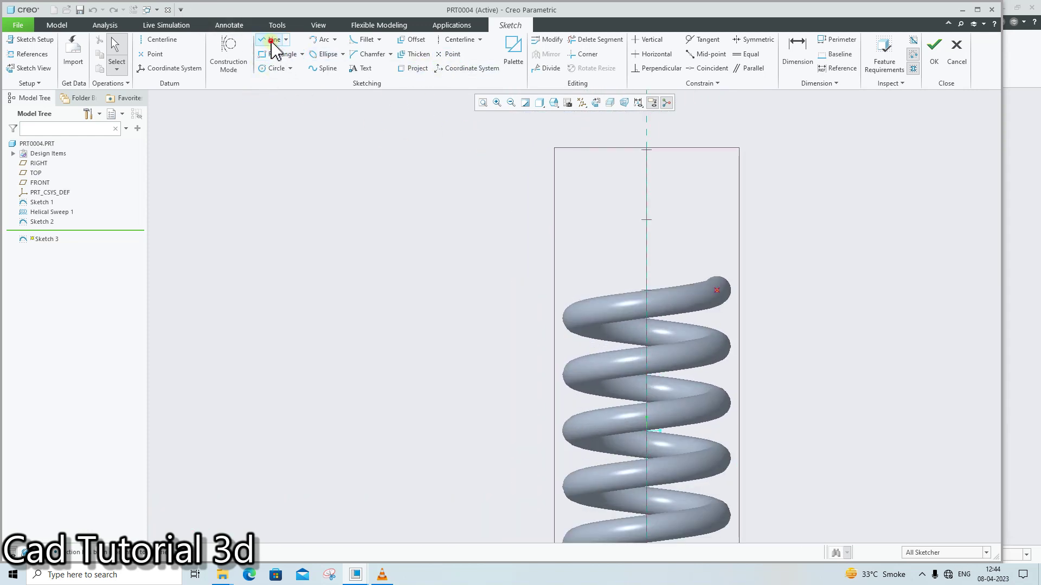
left_click(228, 61)
scroll(657, 408, "down", 2)
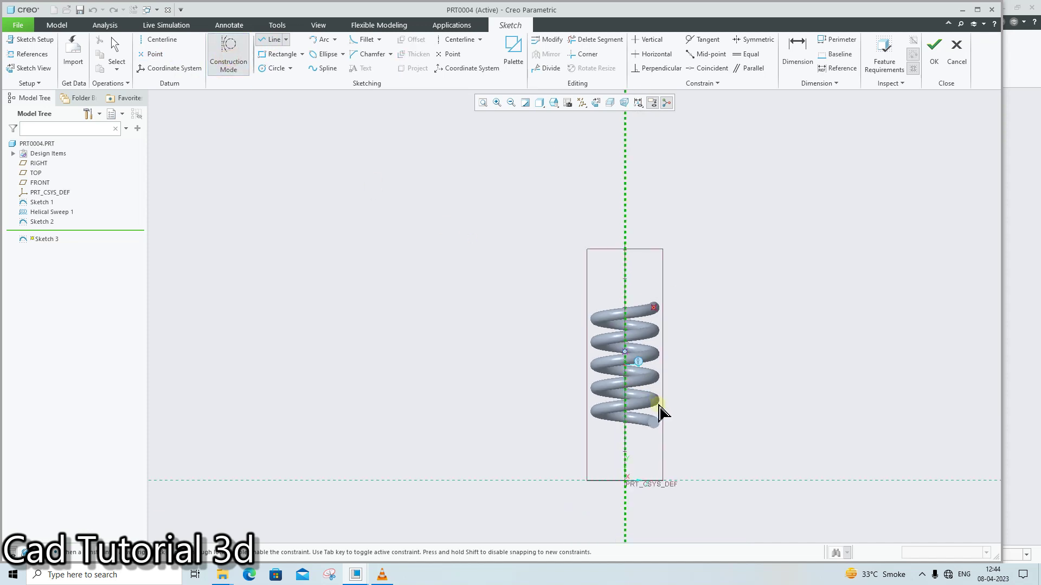
scroll(657, 437, "up", 2)
scroll(657, 442, "up", 1)
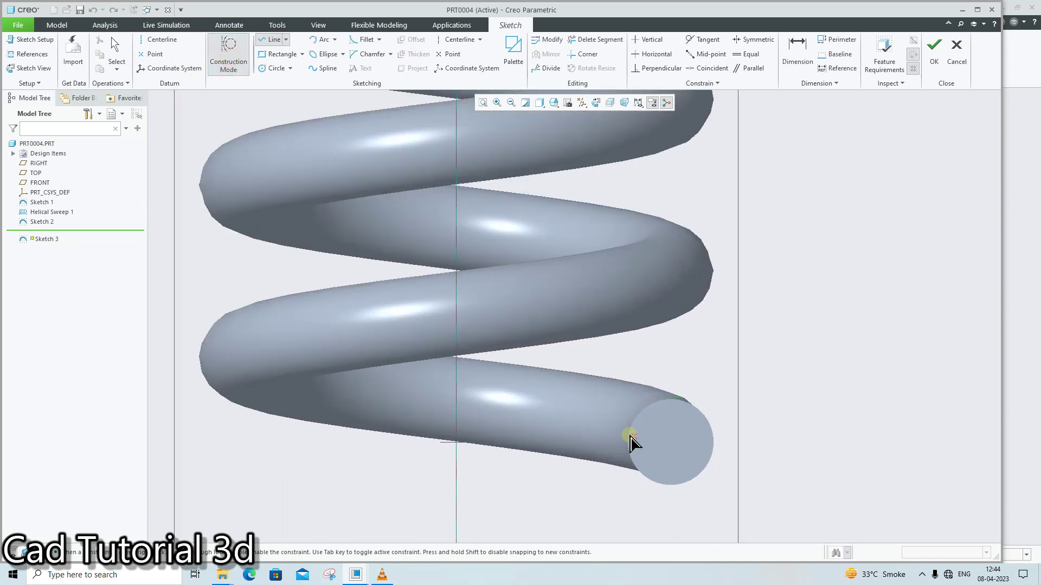
scroll(642, 446, "up", 1)
left_click(637, 442)
left_click(738, 454)
middle_click(738, 454)
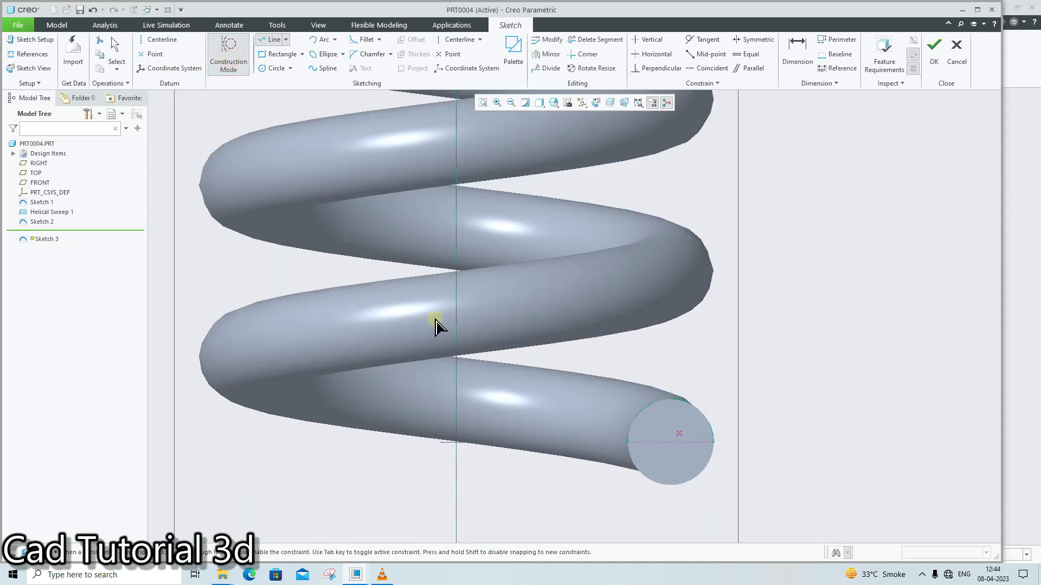
Place a datum point at the circle's centre and finish Sketch 3
left_click(161, 54)
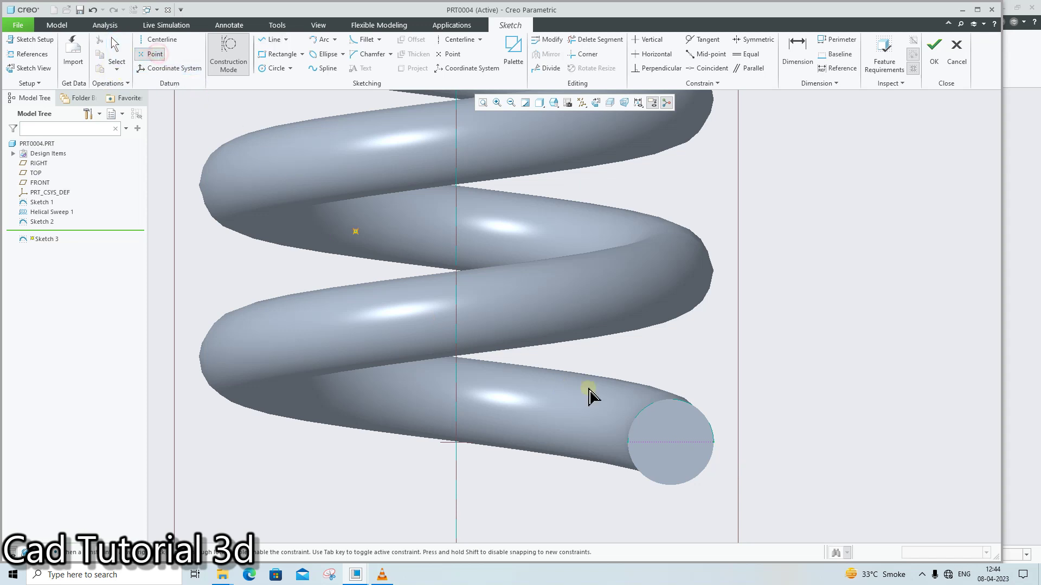
left_click(670, 441)
middle_click(791, 370)
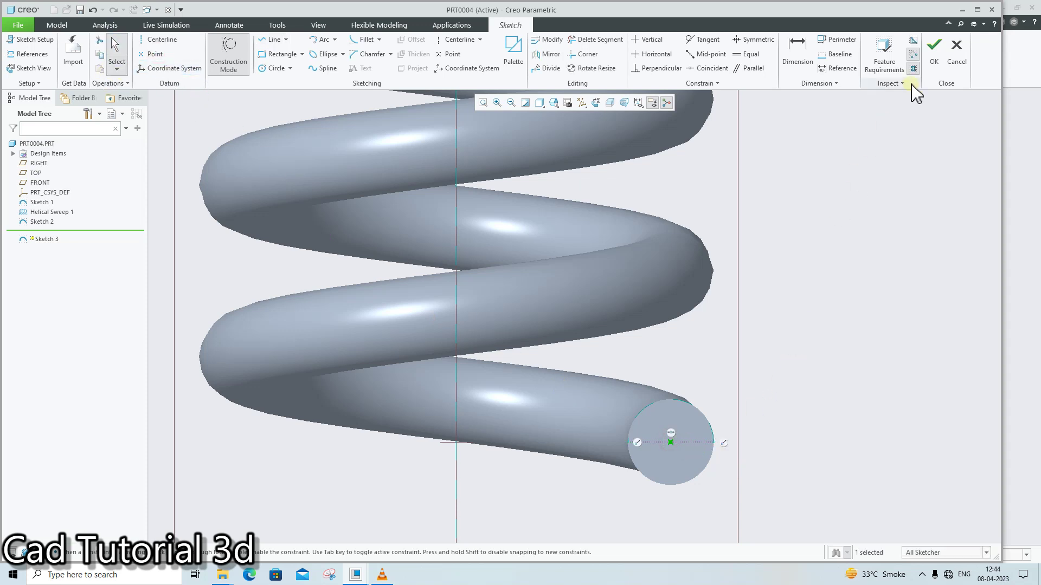
left_click(934, 49)
scroll(825, 221, "down", 2)
Start a through-points curve, then cancel and discard it
scroll(824, 156, "up", 2)
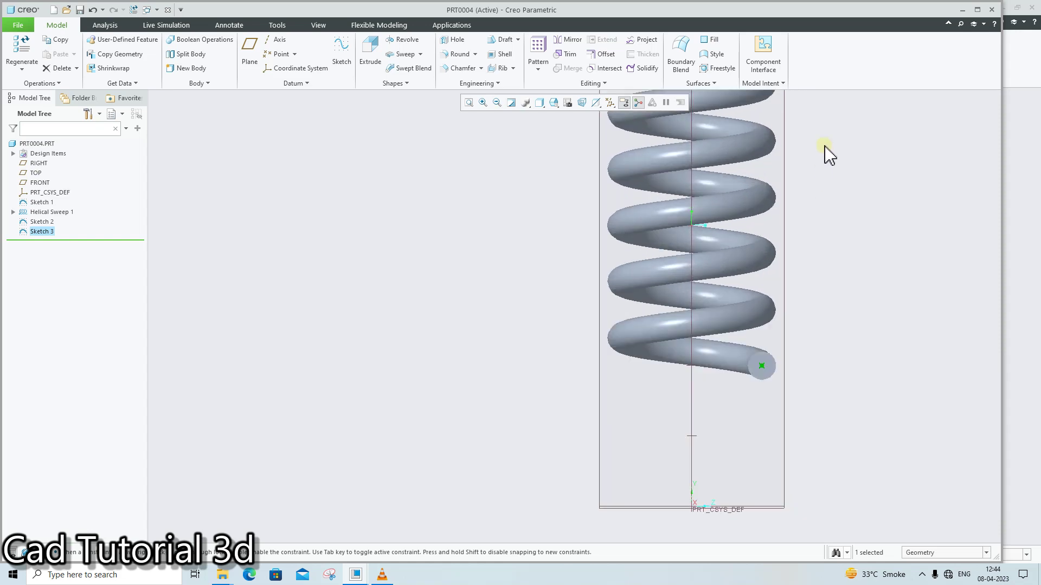
mouse_move(825, 156)
middle_mouse_down()
mouse_move(732, 163)
mouse_move(733, 183)
mouse_move(790, 163)
mouse_move(766, 198)
mouse_move(851, 209)
mouse_move(807, 193)
mouse_move(739, 261)
middle_mouse_up()
scroll(697, 214, "down", 2)
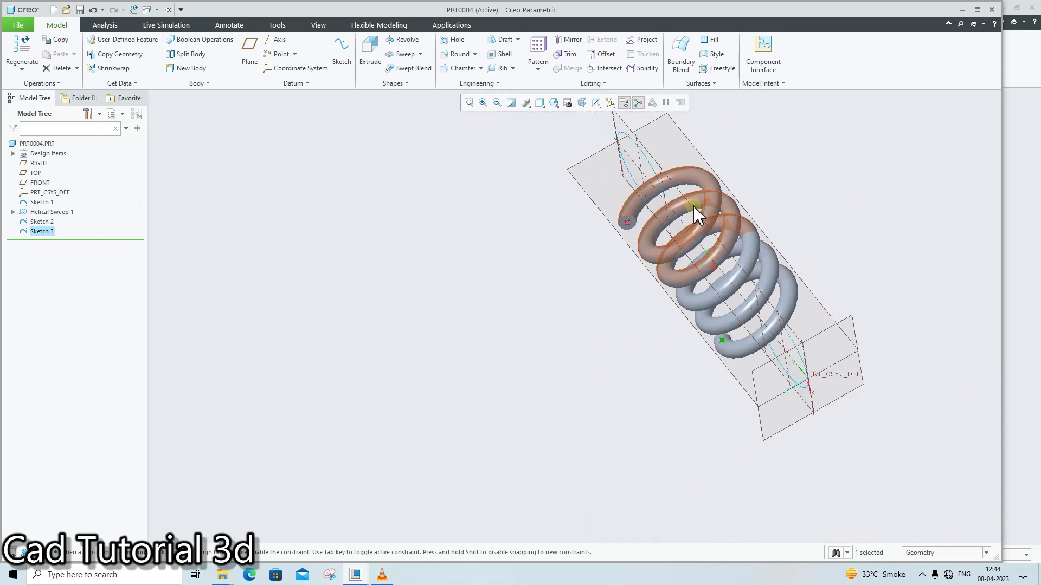
scroll(532, 225, "up", 3)
middle_click_drag(707, 184, 743, 163)
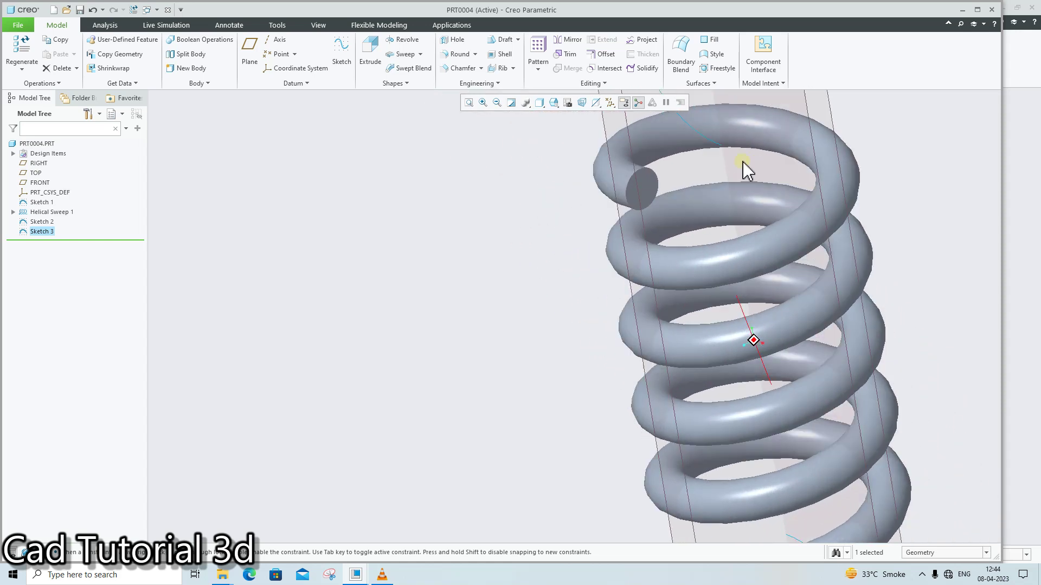
scroll(859, 232, "down", 2)
scroll(860, 232, "up", 2)
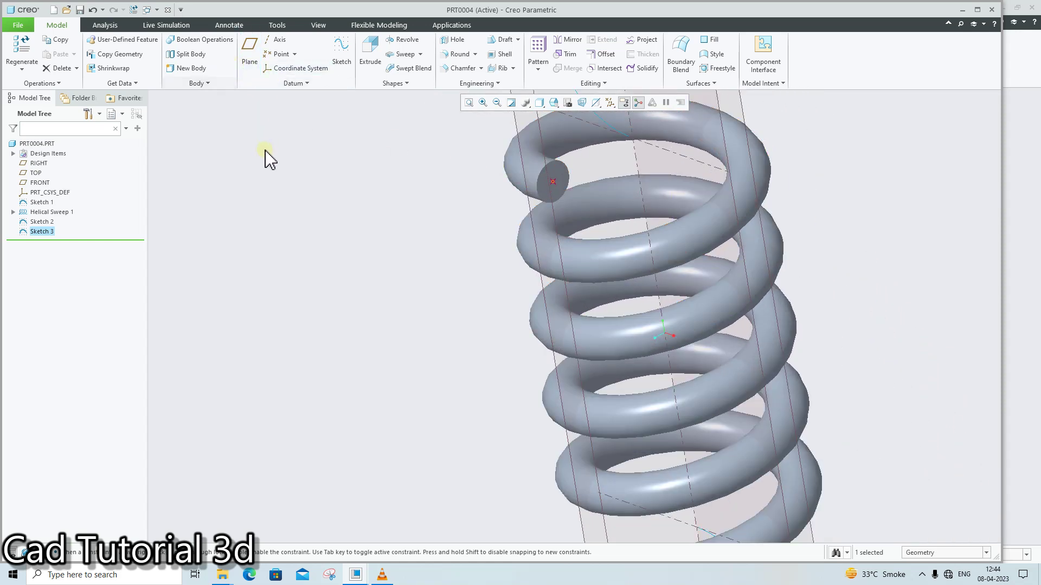
left_click(278, 84)
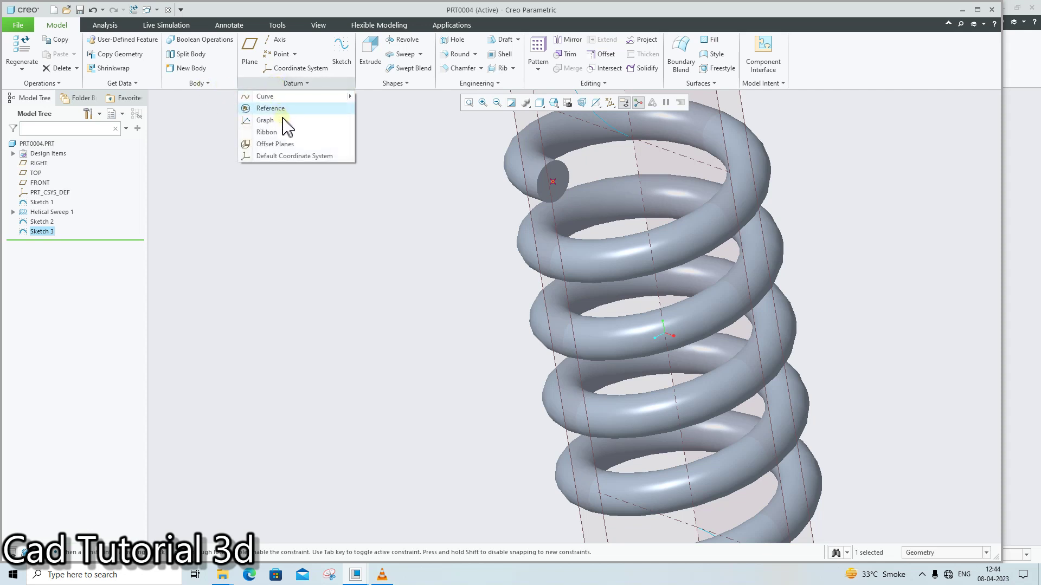
left_click(255, 96)
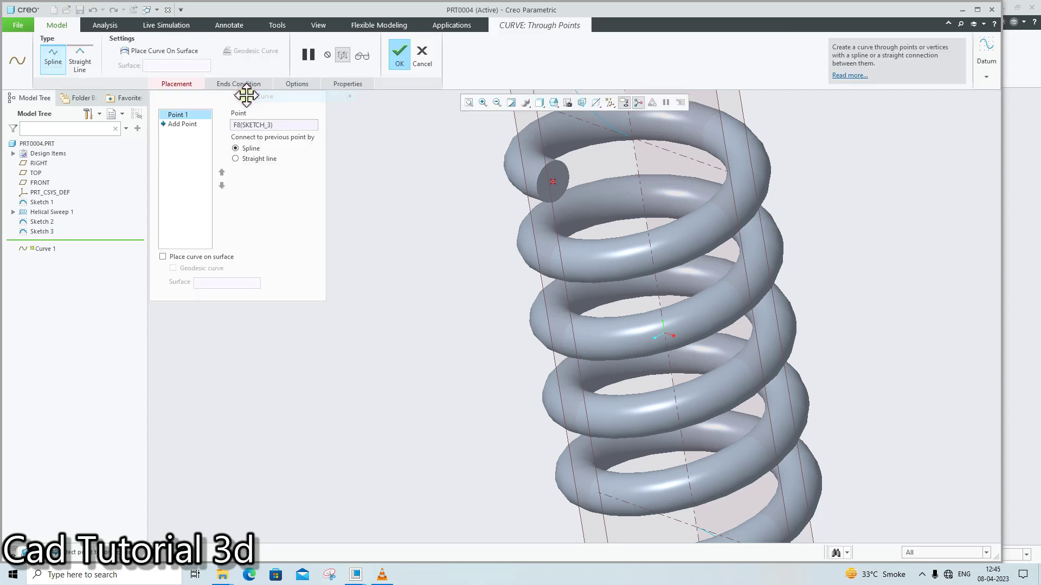
left_click(552, 184)
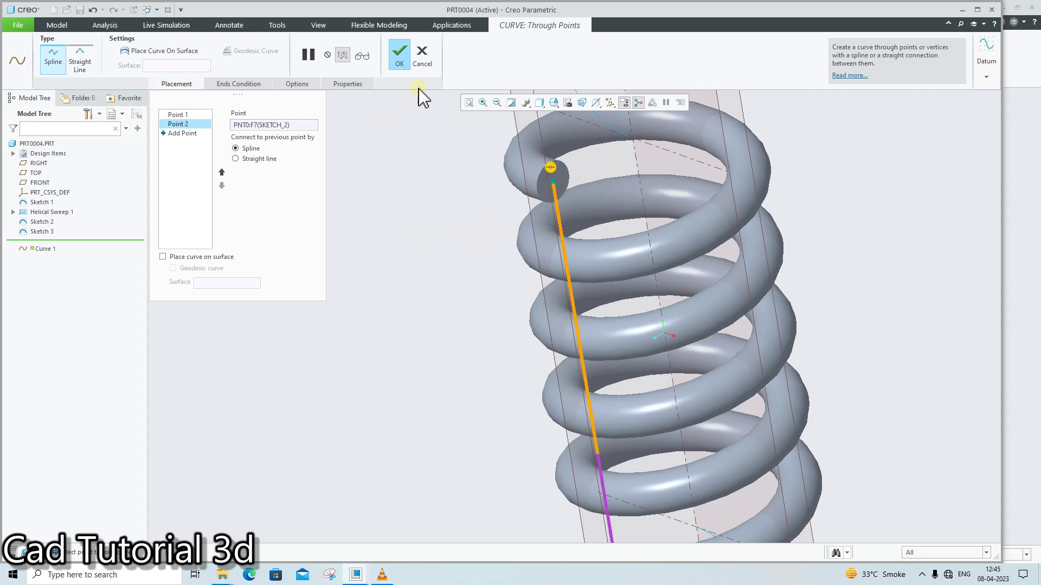
left_click(421, 56)
left_click(559, 307)
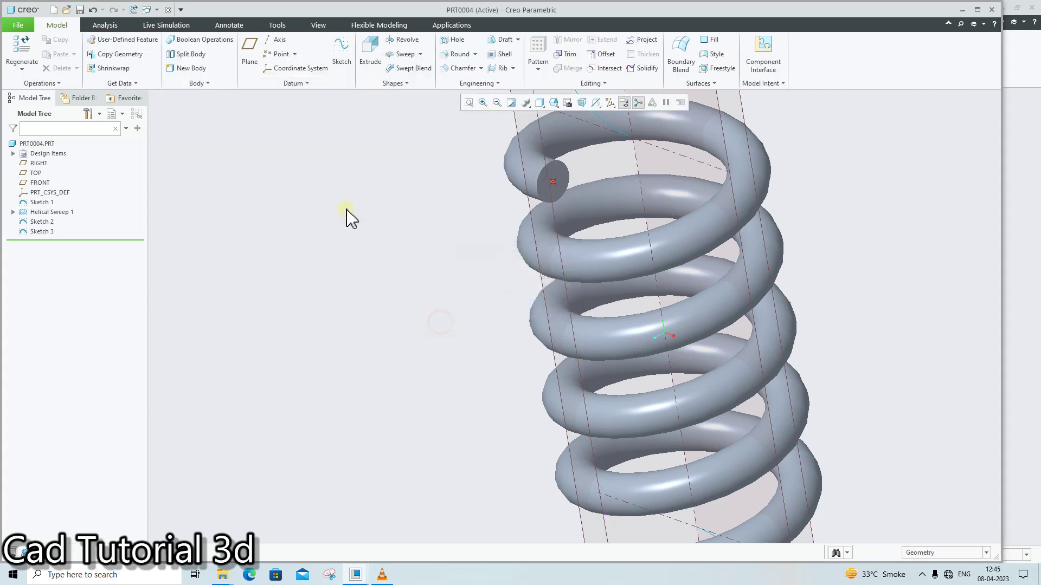
Create a through-points curve from the coil-end point to the helix curve's end
left_click(250, 83)
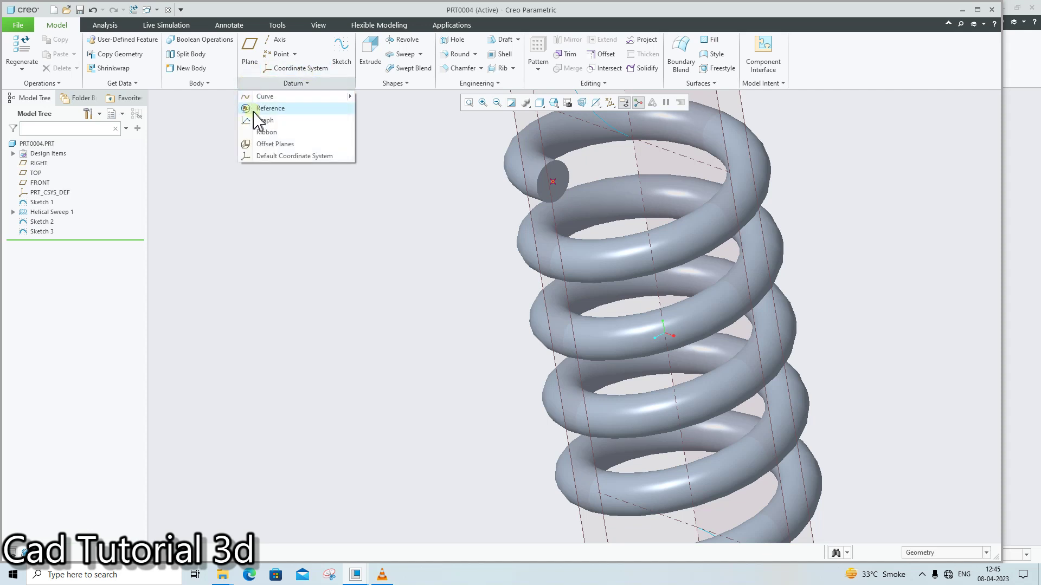
left_click(260, 96)
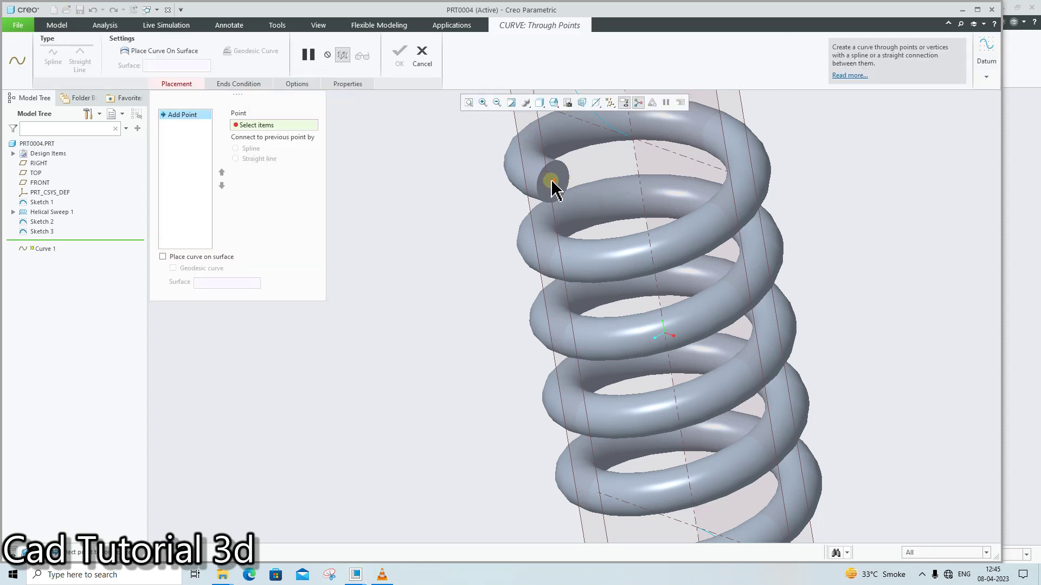
left_click(553, 181)
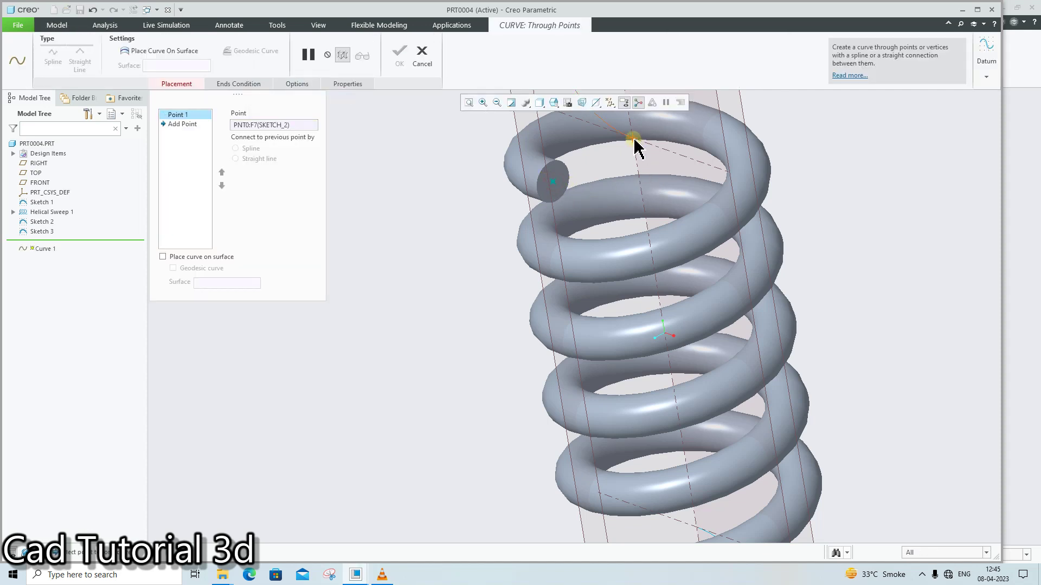
left_click(634, 141)
scroll(553, 198, "up", 2)
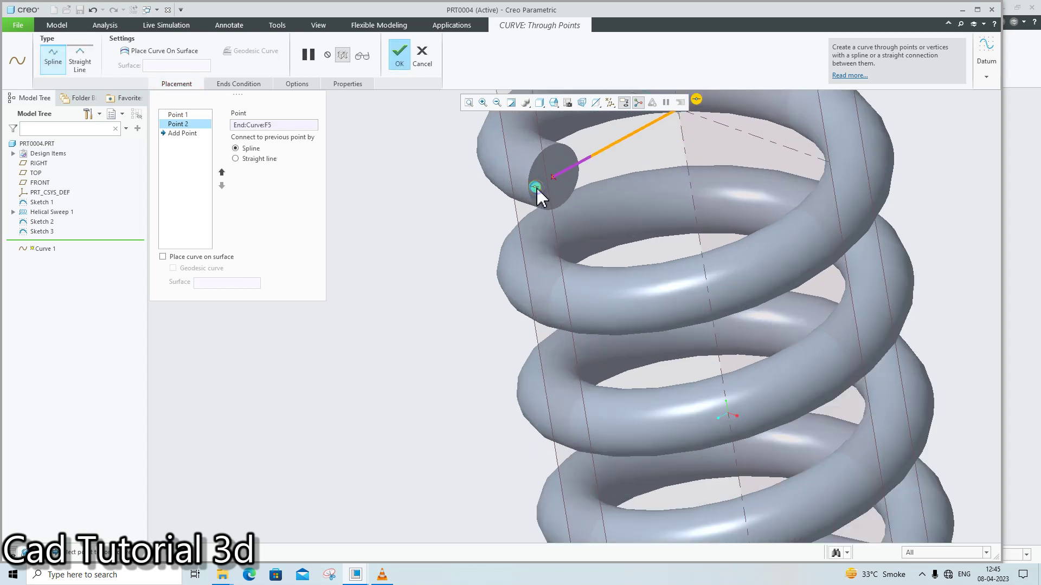
Make the curve's coil-end point normal to the coil end face
right_click(538, 190)
left_click(554, 226)
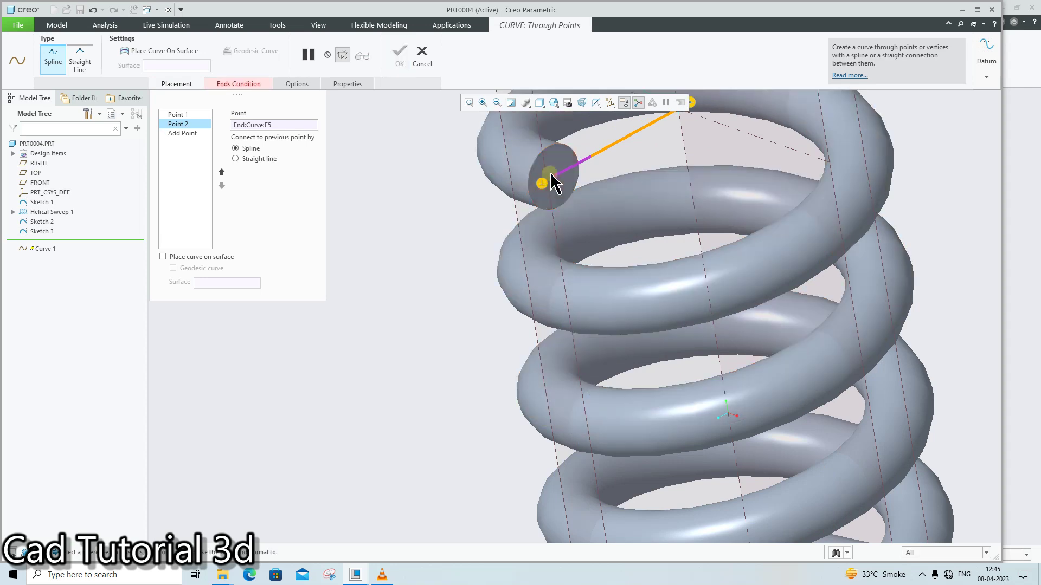
left_click(551, 175)
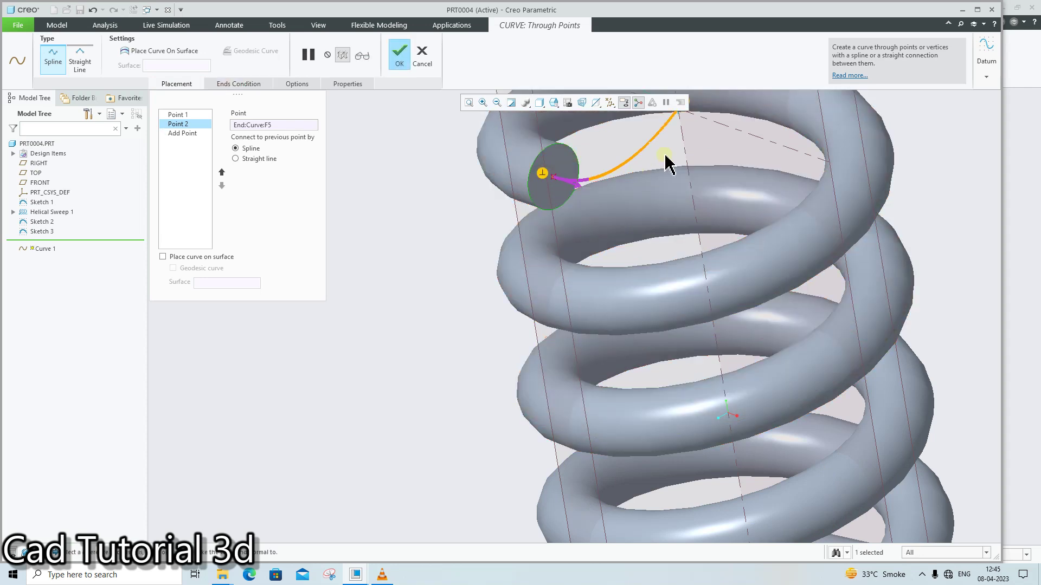
scroll(667, 163, "down", 1)
scroll(686, 145, "up", 1)
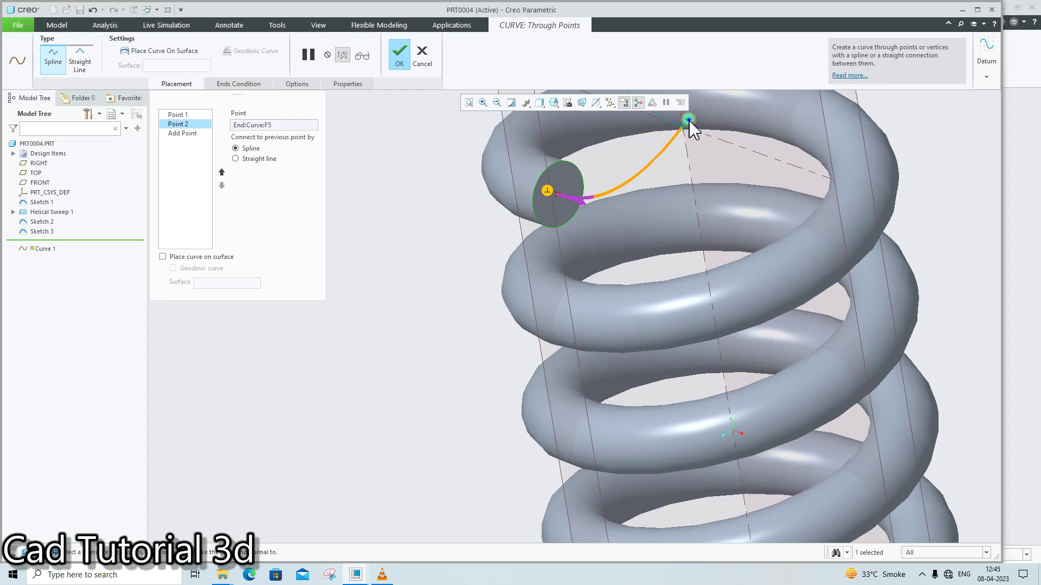
Make the curve's other end tangent to the helix edge
right_click(690, 122)
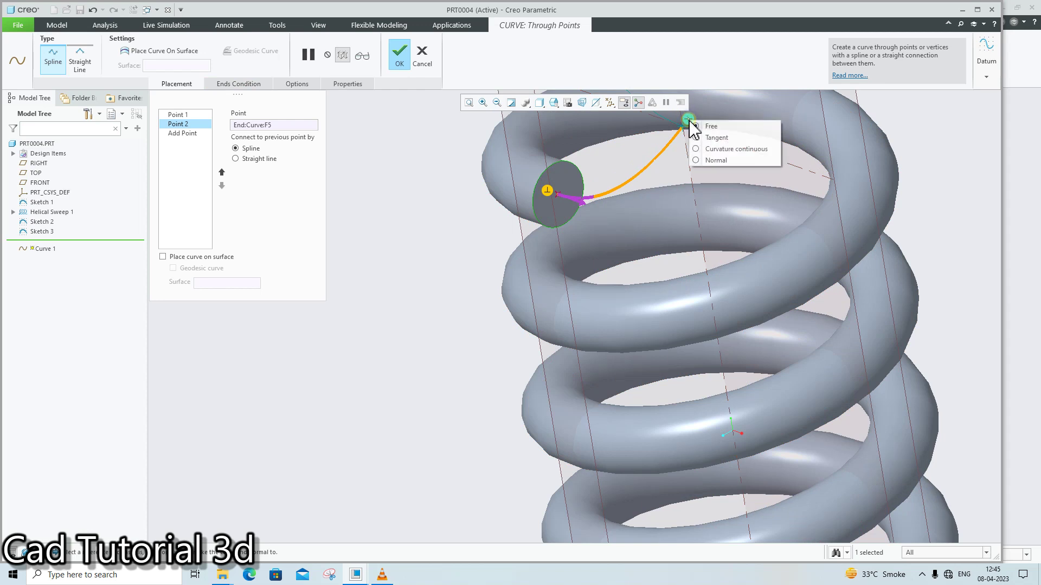
left_click(704, 139)
scroll(699, 179, "down", 2)
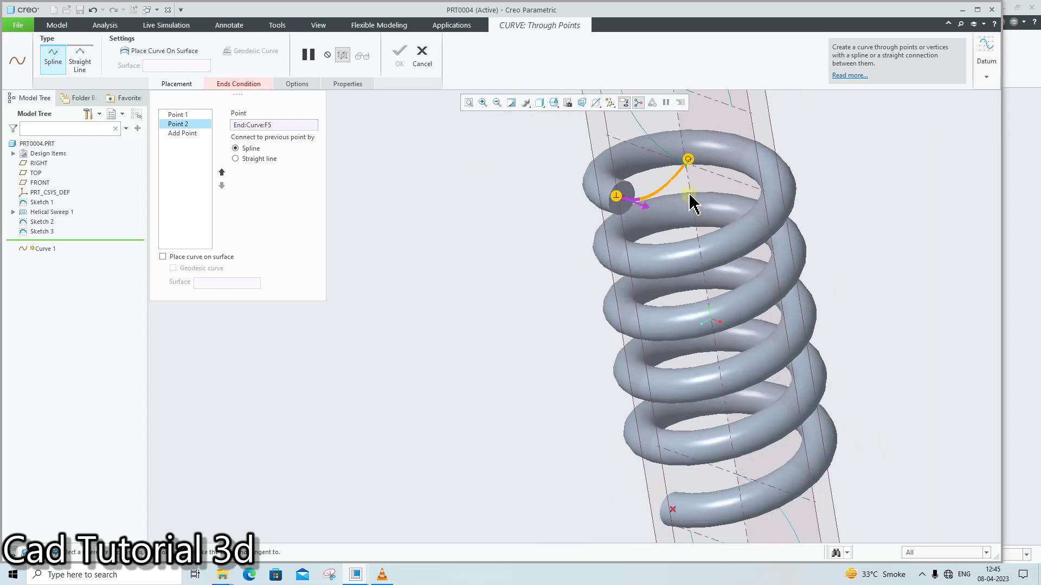
mouse_move(690, 205)
middle_mouse_down()
mouse_move(685, 174)
mouse_move(695, 168)
middle_mouse_up()
scroll(710, 159, "up", 2)
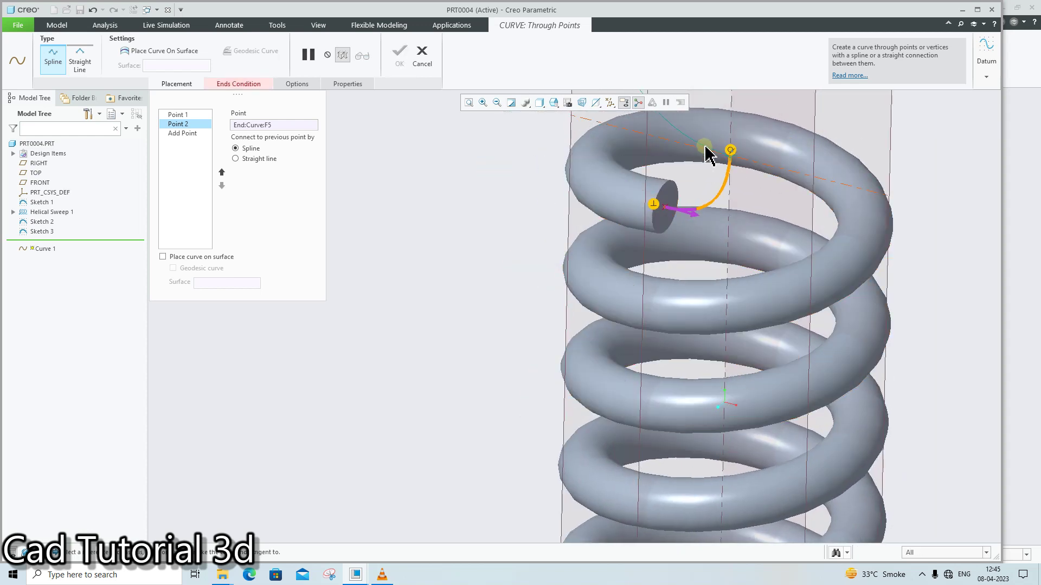
left_click(699, 144)
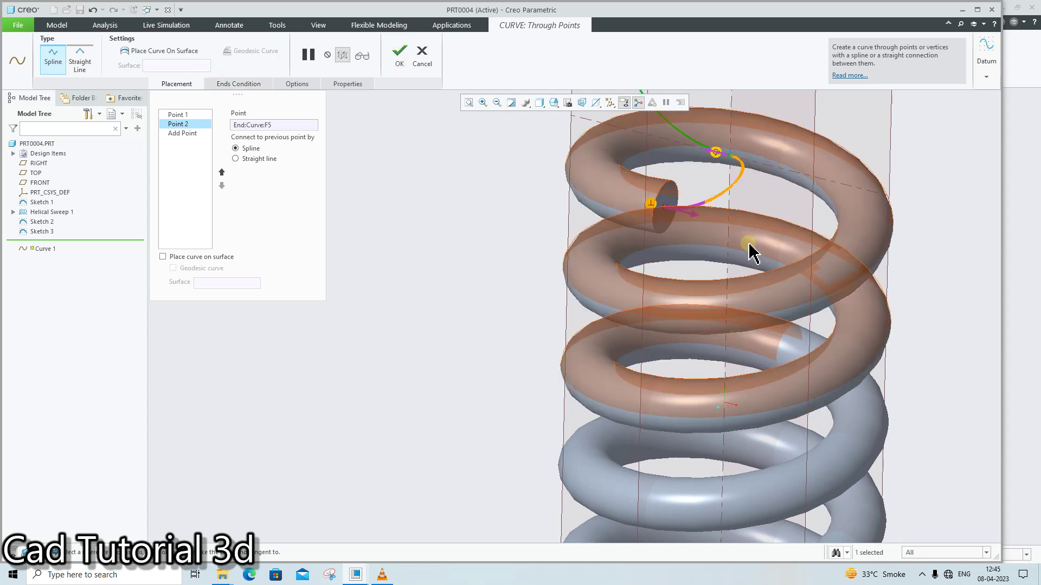
mouse_move(690, 273)
middle_mouse_down()
mouse_move(743, 307)
mouse_move(681, 251)
mouse_move(701, 227)
mouse_move(730, 241)
mouse_move(710, 276)
mouse_move(697, 271)
middle_mouse_up()
scroll(726, 342, "down", 2)
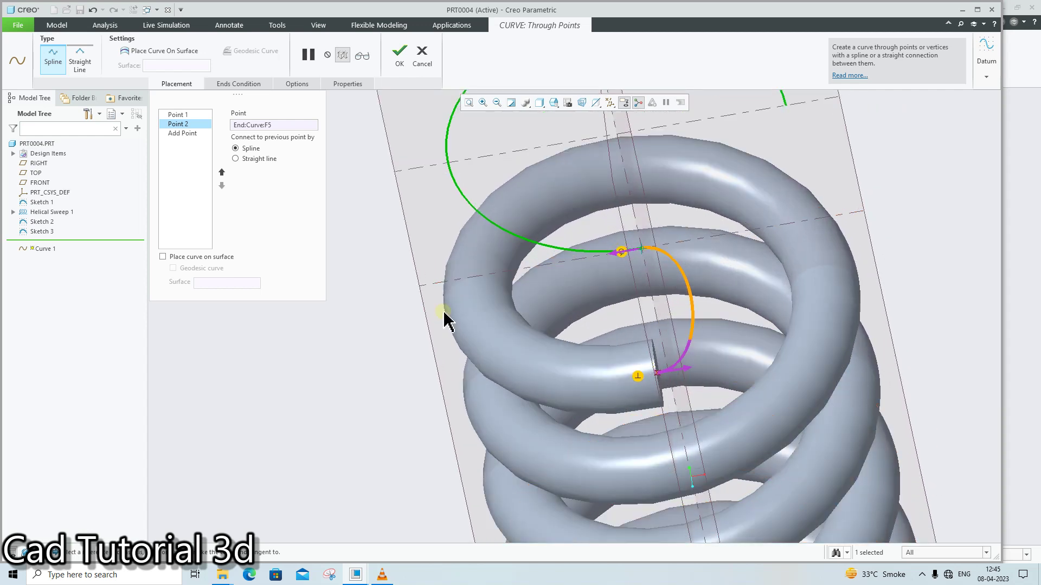
Enable tweak curve with its settings and switch to the TOP view
left_click(288, 83)
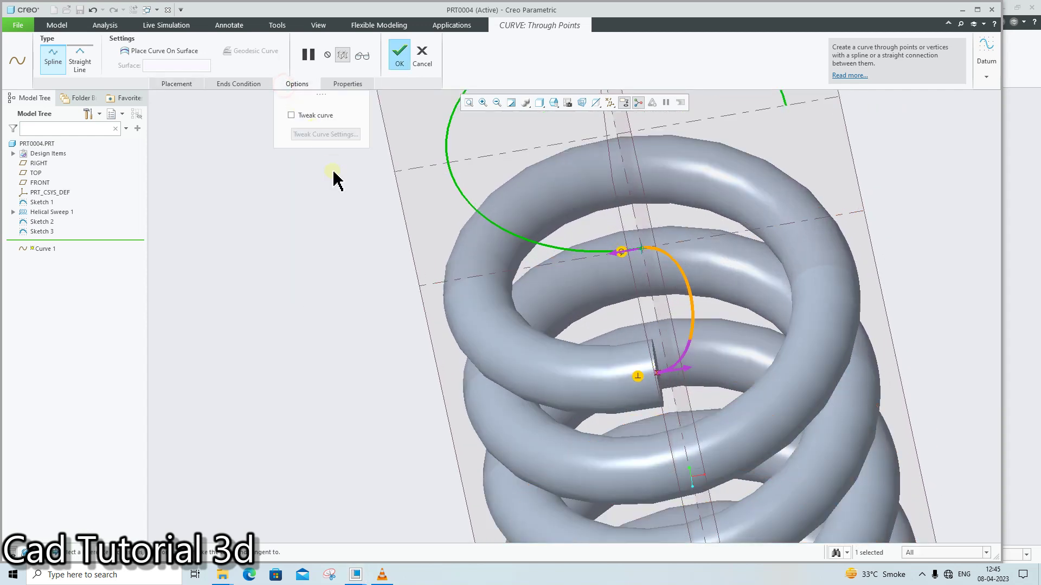
left_click(293, 116)
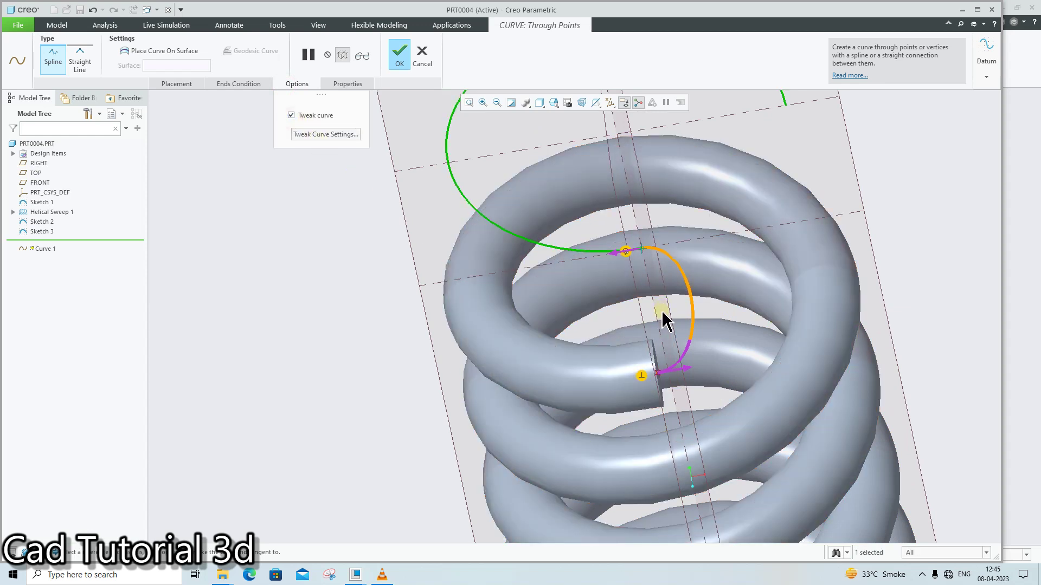
left_click(350, 138)
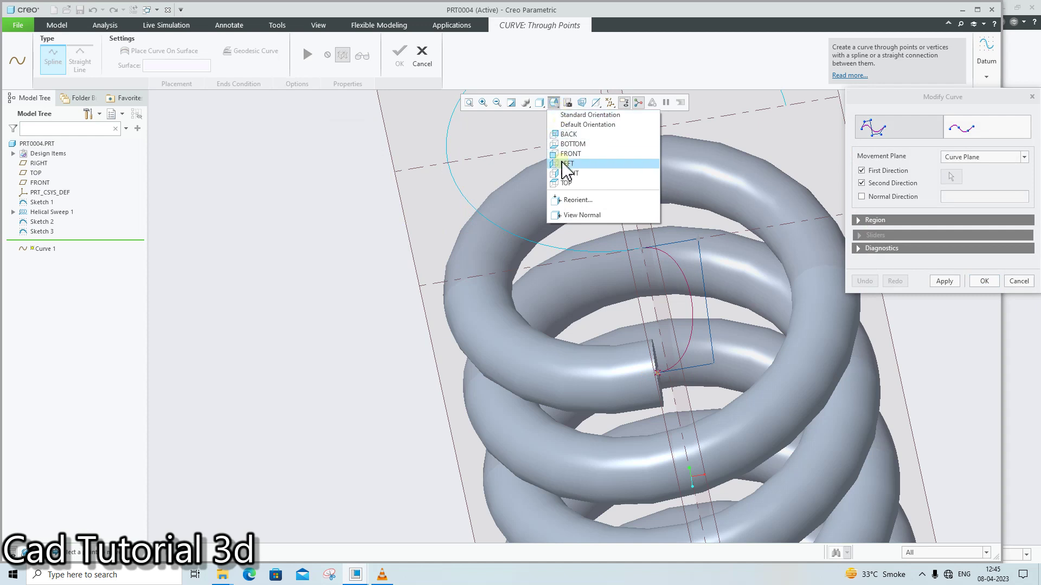
left_click(566, 182)
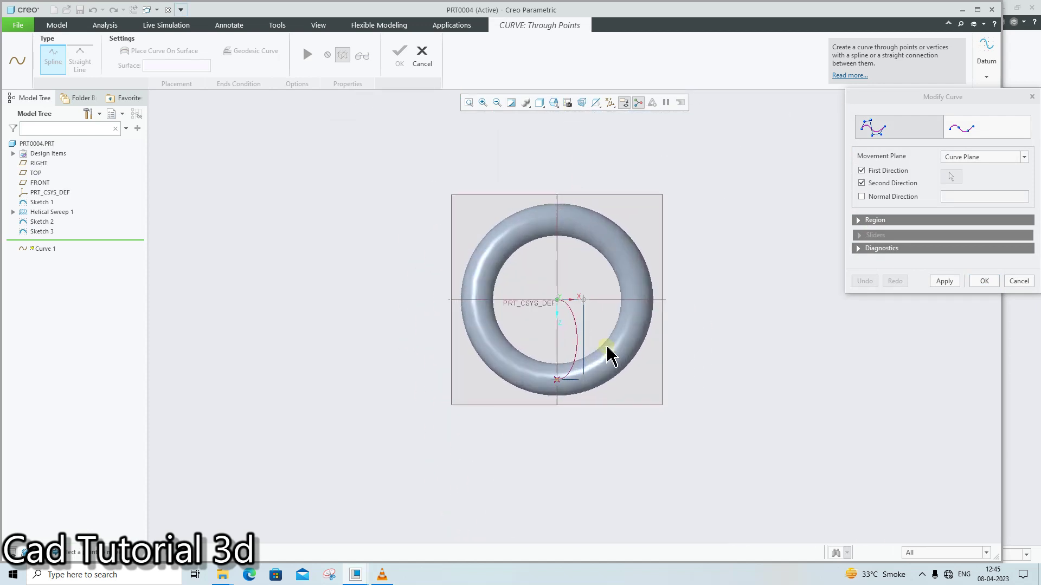
Drag the spline control points so the hook bulges outward, then finish Curve 1
left_click_drag(574, 279, 629, 280)
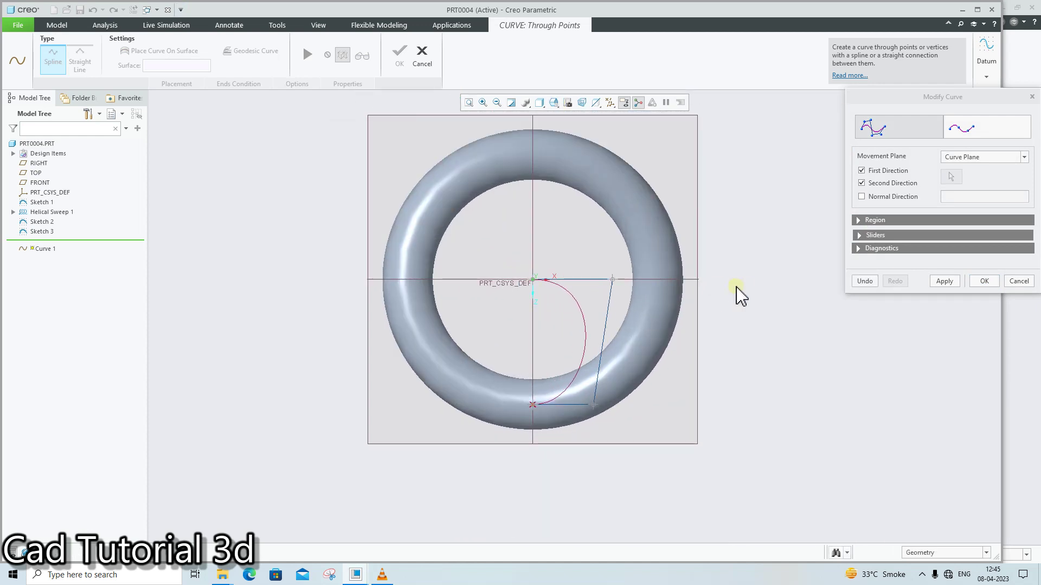
left_click_drag(574, 404, 820, 390)
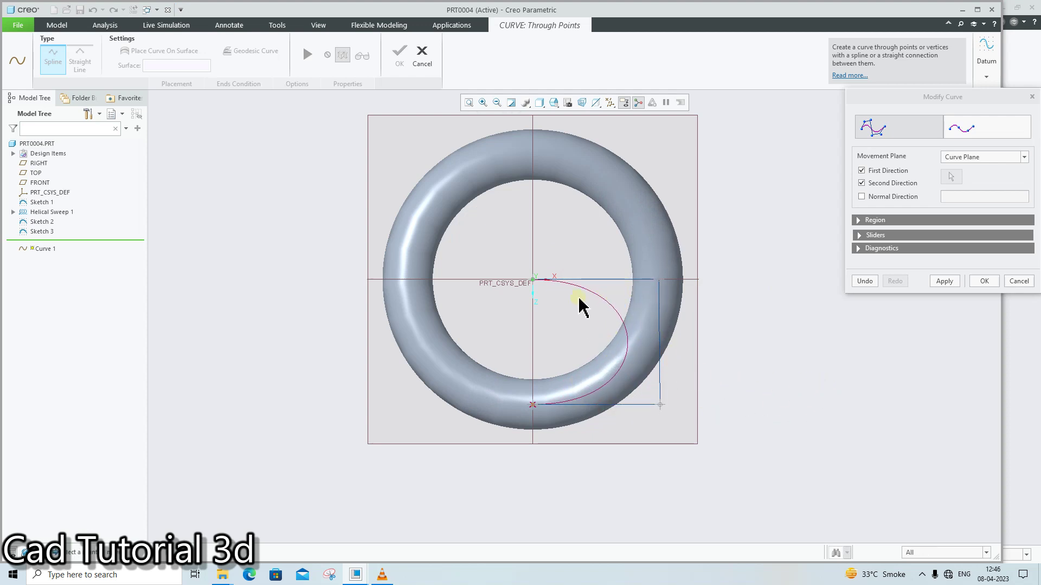
left_click_drag(662, 280, 671, 280)
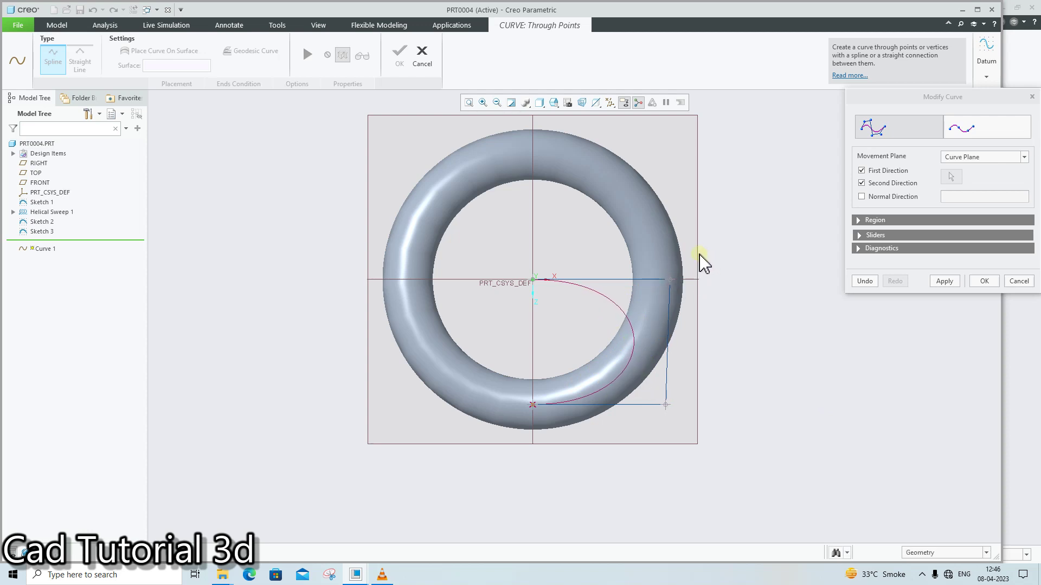
left_click_drag(668, 405, 630, 410)
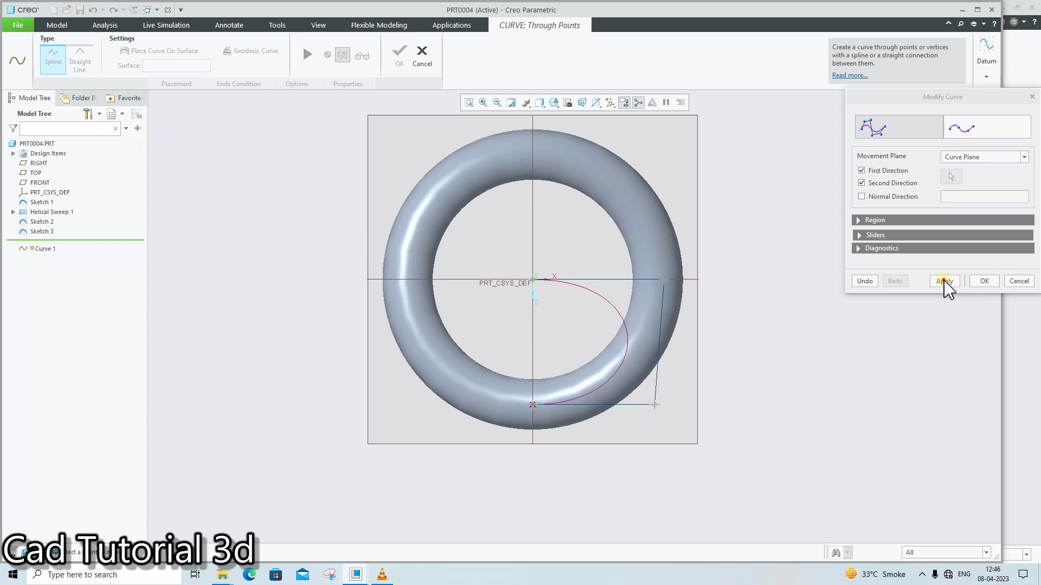
left_click(985, 282)
middle_click_drag(758, 331, 759, 296)
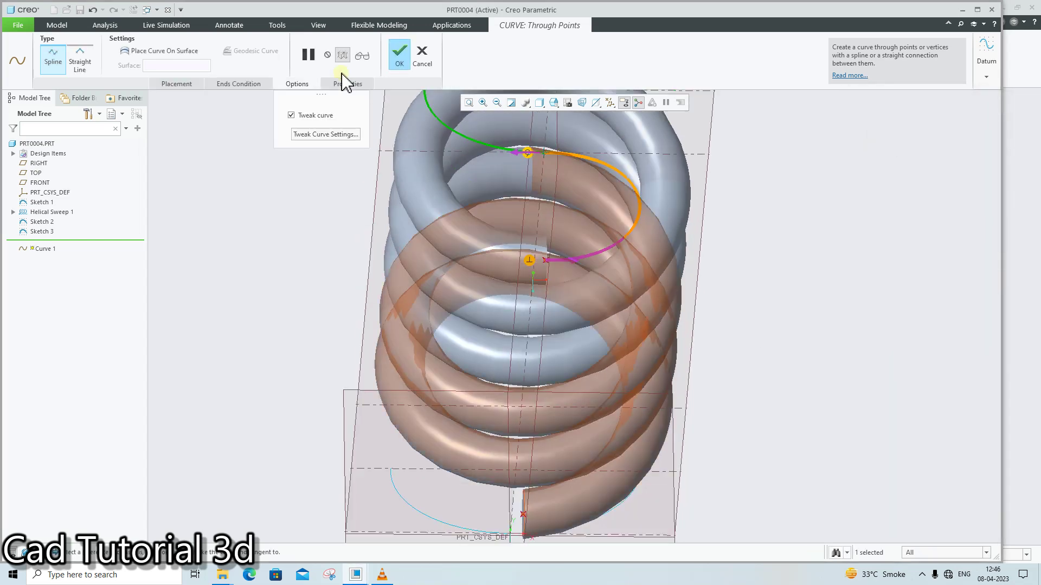
left_click(400, 54)
mouse_move(665, 274)
middle_mouse_down()
mouse_move(717, 310)
mouse_move(646, 274)
mouse_move(681, 293)
mouse_move(704, 262)
mouse_move(725, 289)
mouse_move(782, 282)
mouse_move(825, 300)
mouse_move(792, 298)
middle_mouse_up()
scroll(633, 434, "down", 3)
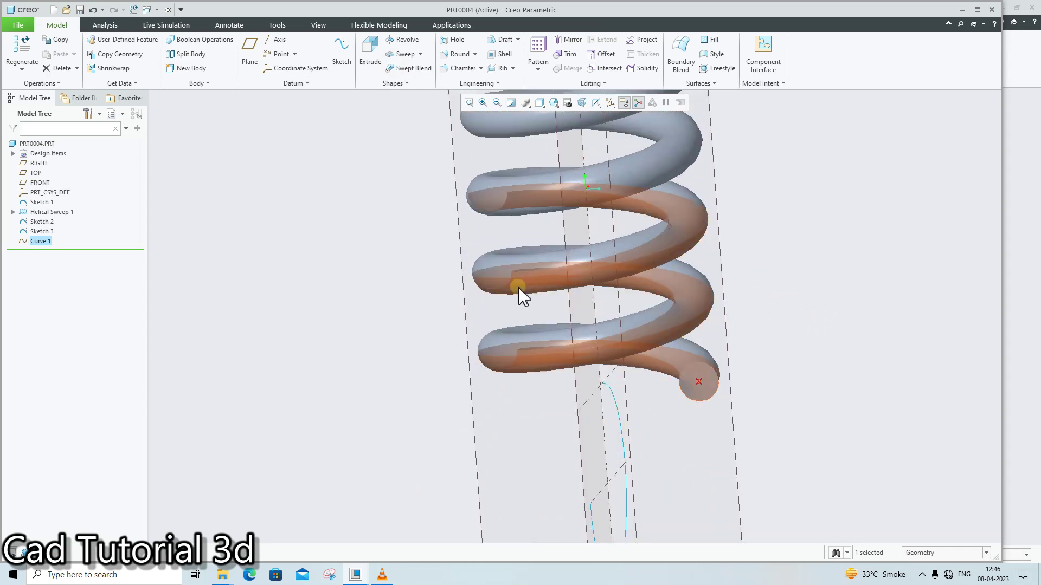
Create a through-points curve from the coil end to the existing curve, normal to the coil face
left_click(293, 83)
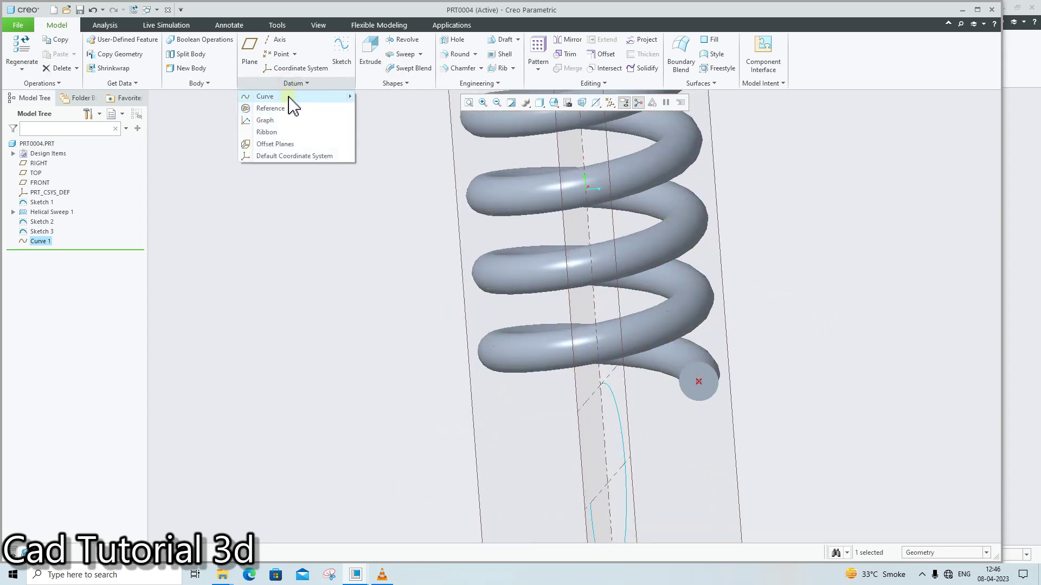
left_click(374, 96)
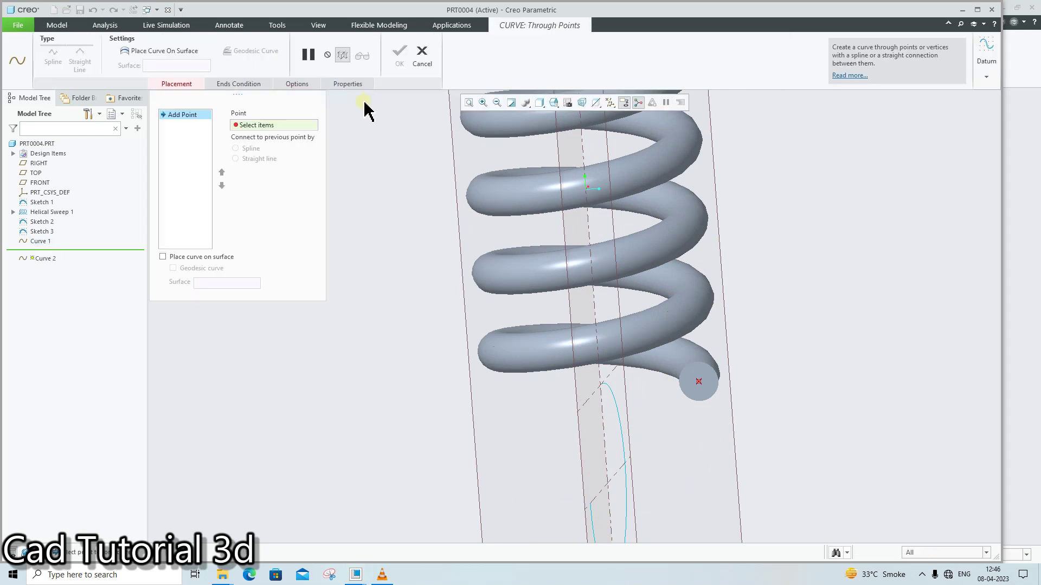
left_click(700, 383)
left_click(602, 385)
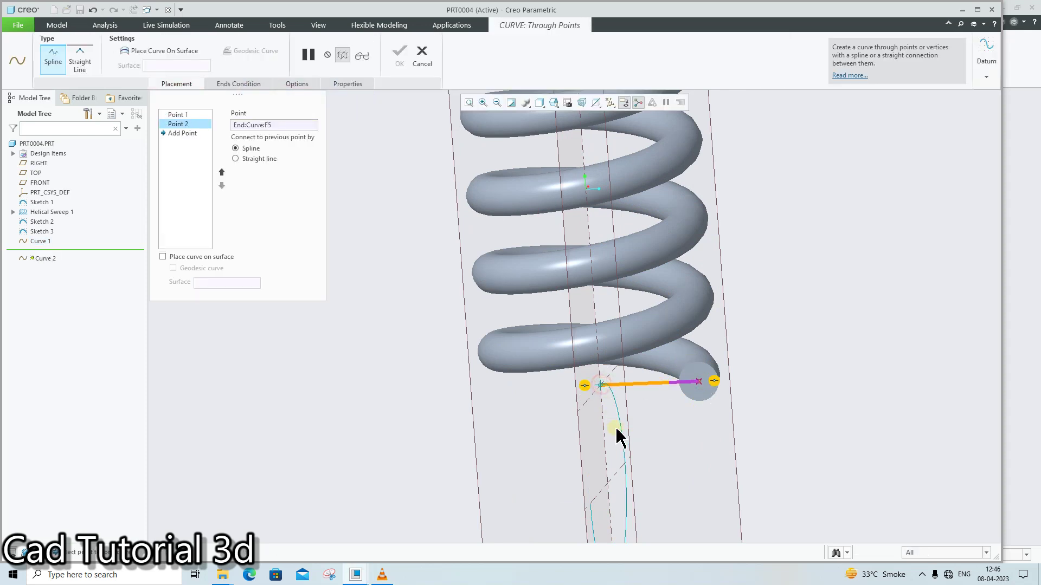
right_click(721, 391)
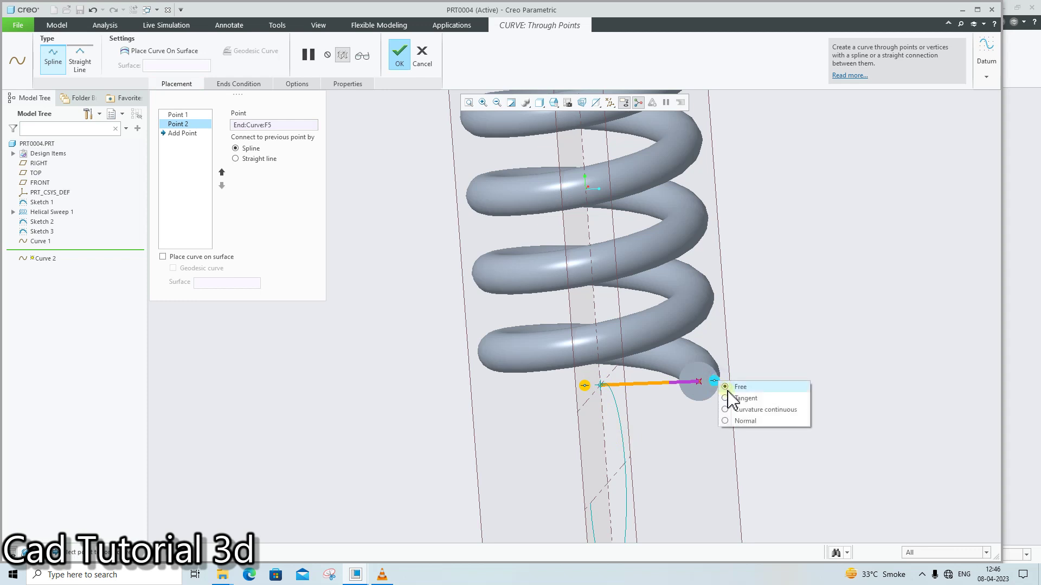
left_click(737, 421)
left_click(702, 382)
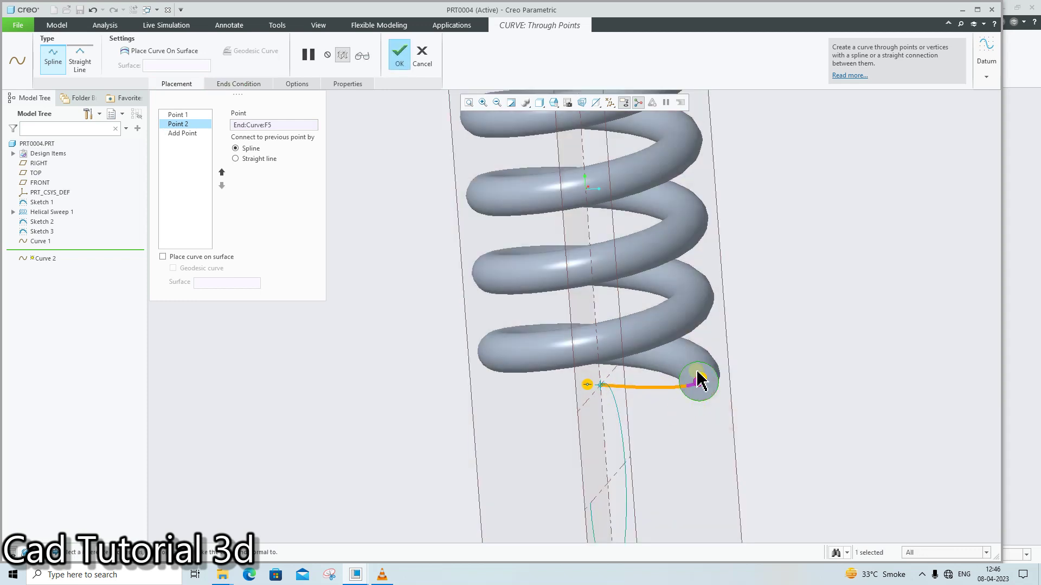
Make the curve's start tangent to the existing curve, with the tangent direction flipped
middle_click_drag(697, 376, 602, 366)
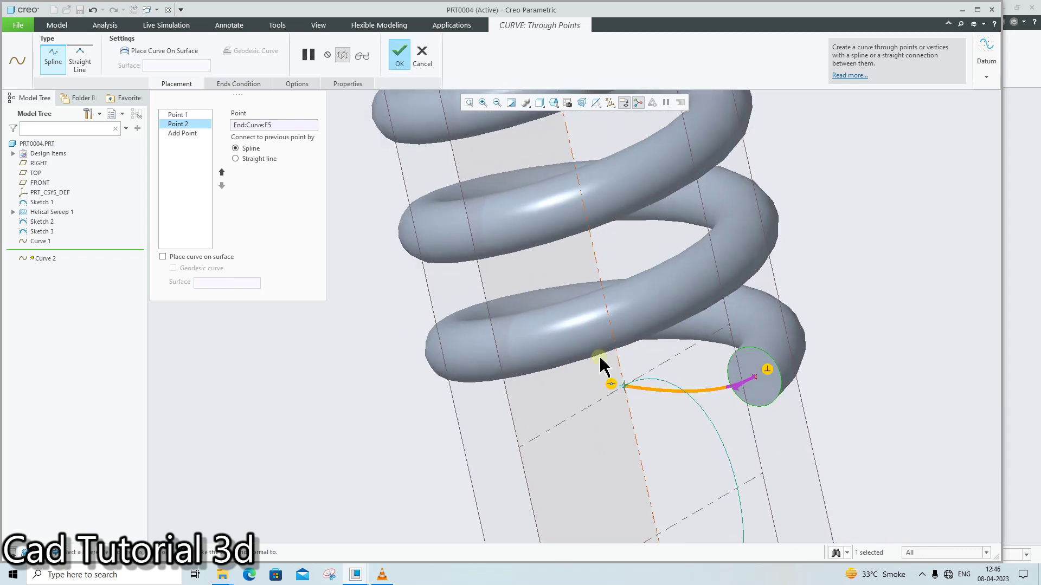
right_click(614, 391)
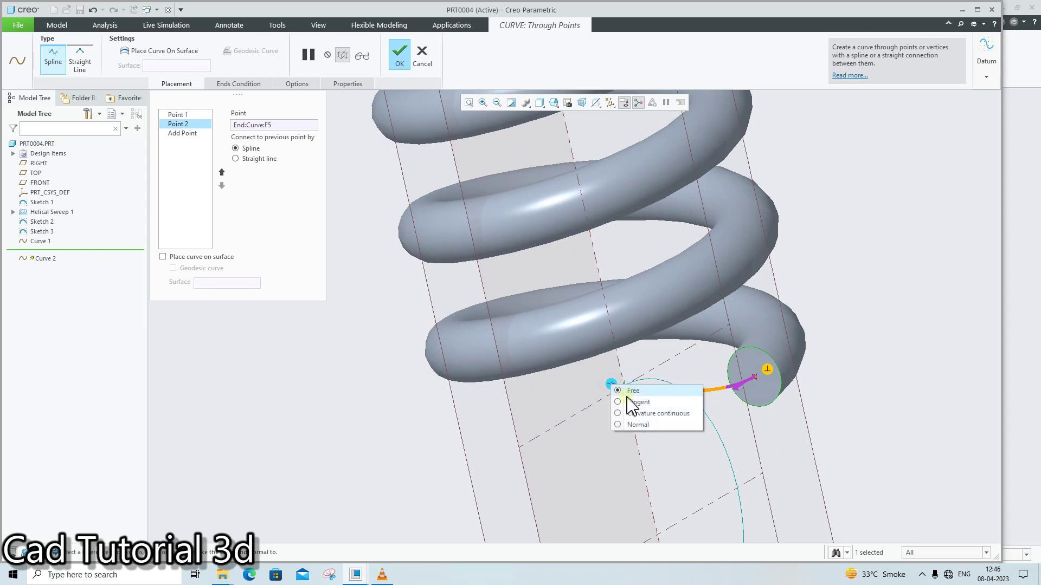
left_click(629, 403)
left_click(644, 382)
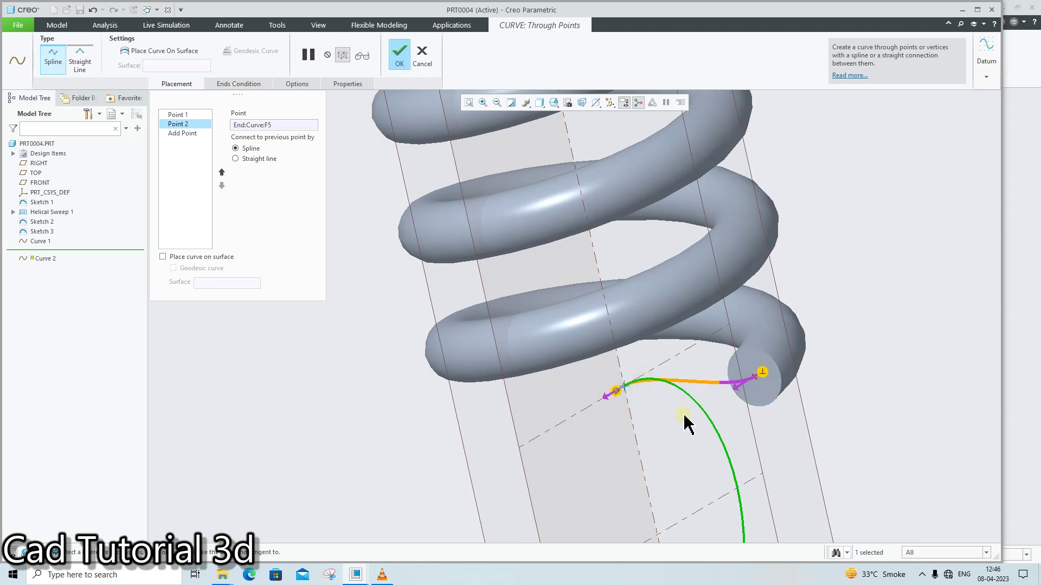
left_click(604, 397)
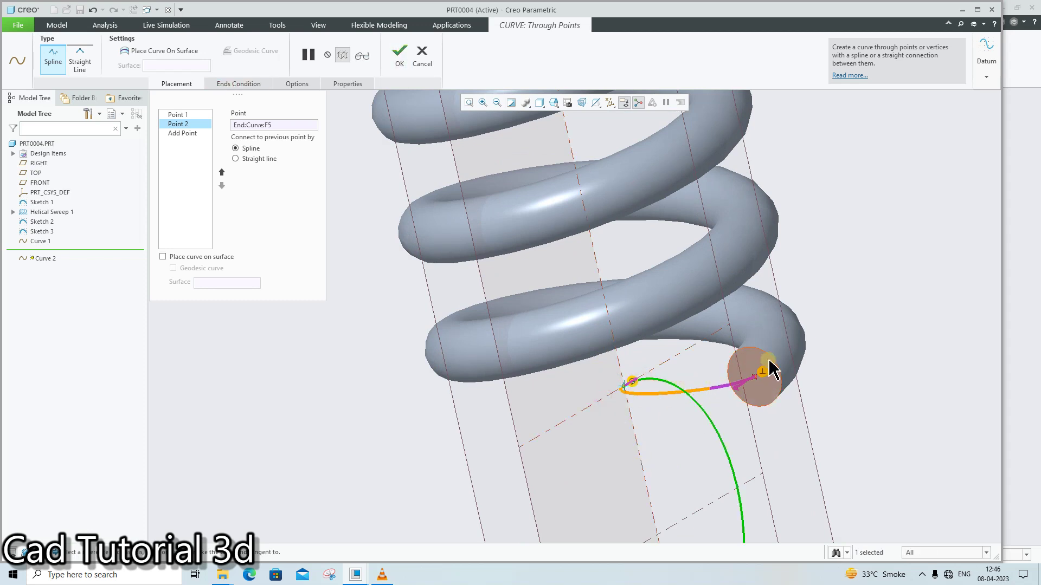
mouse_move(767, 367)
middle_mouse_down()
mouse_move(774, 379)
mouse_move(789, 364)
mouse_move(783, 370)
middle_mouse_up()
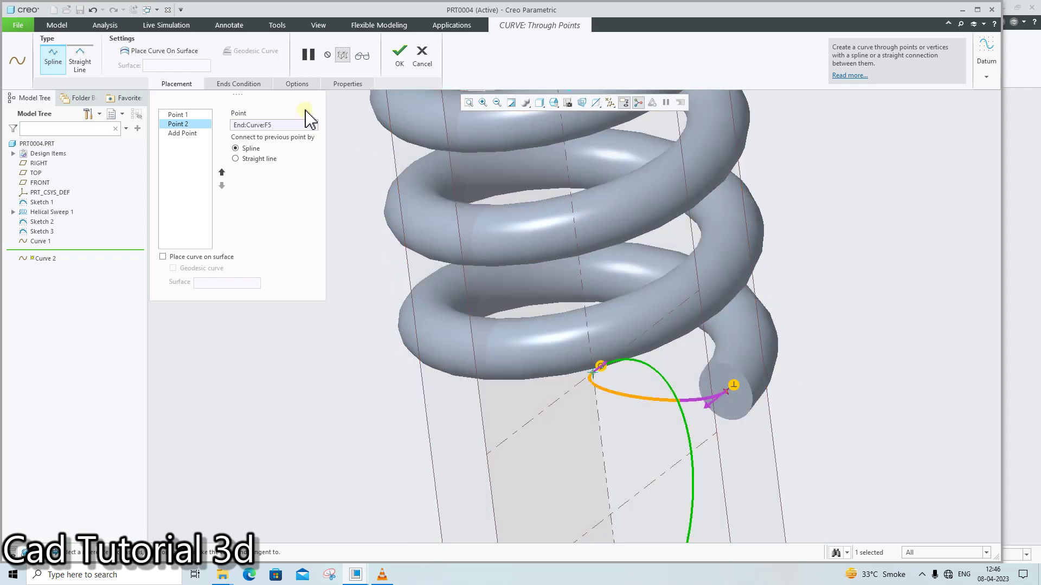
left_click(297, 84)
In TOP view, tweak the second curve's control points outward into a rounded loop
left_click(311, 117)
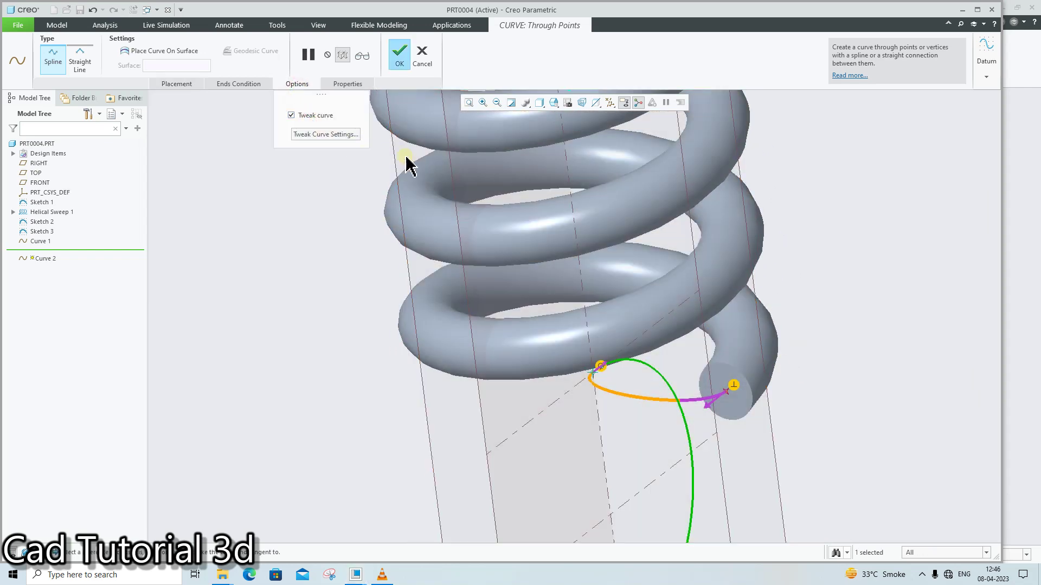
left_click(350, 134)
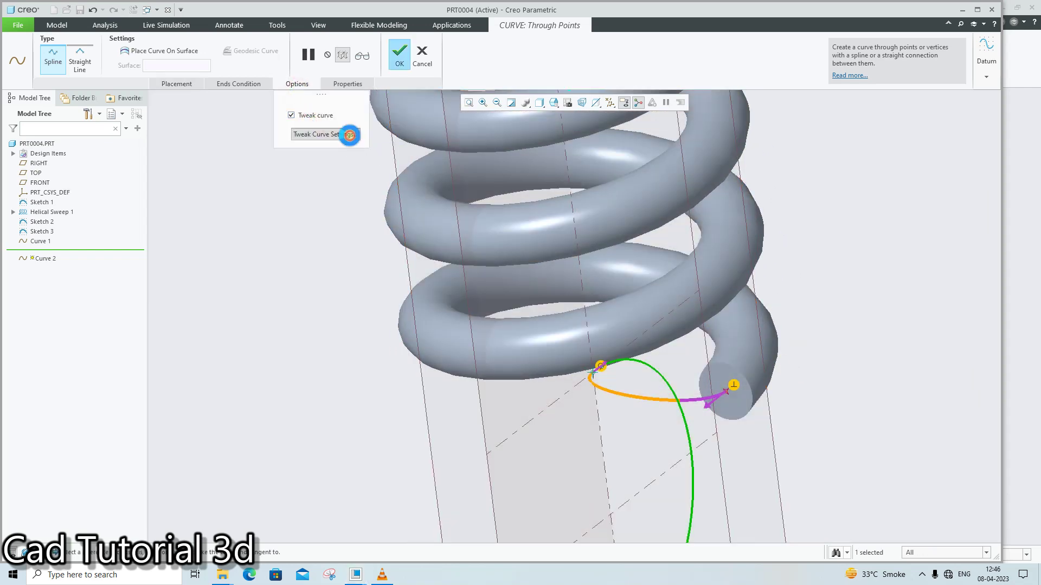
left_click(554, 103)
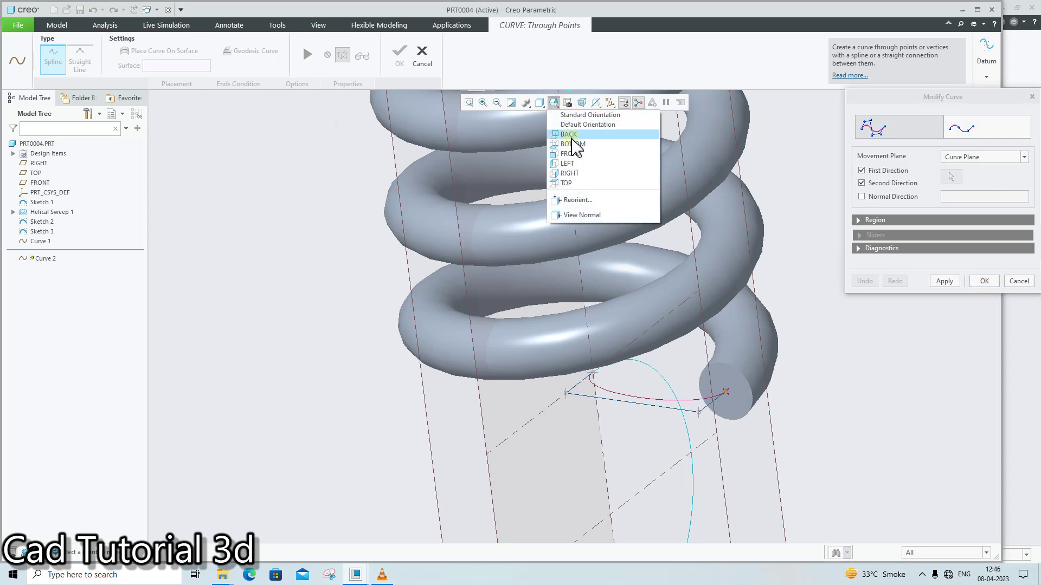
left_click(568, 183)
scroll(629, 331, "up", 1)
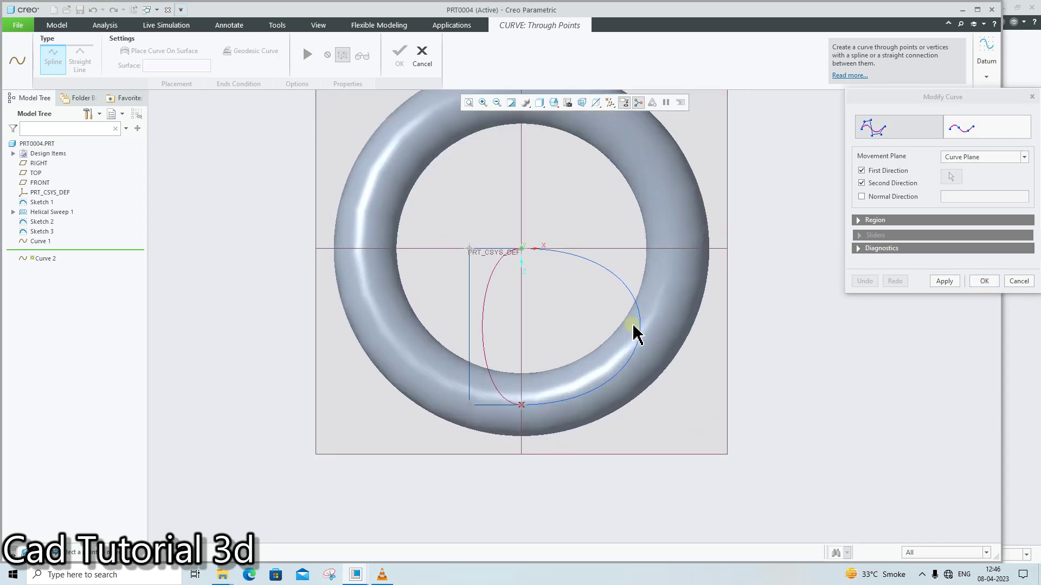
left_click_drag(471, 250, 214, 226)
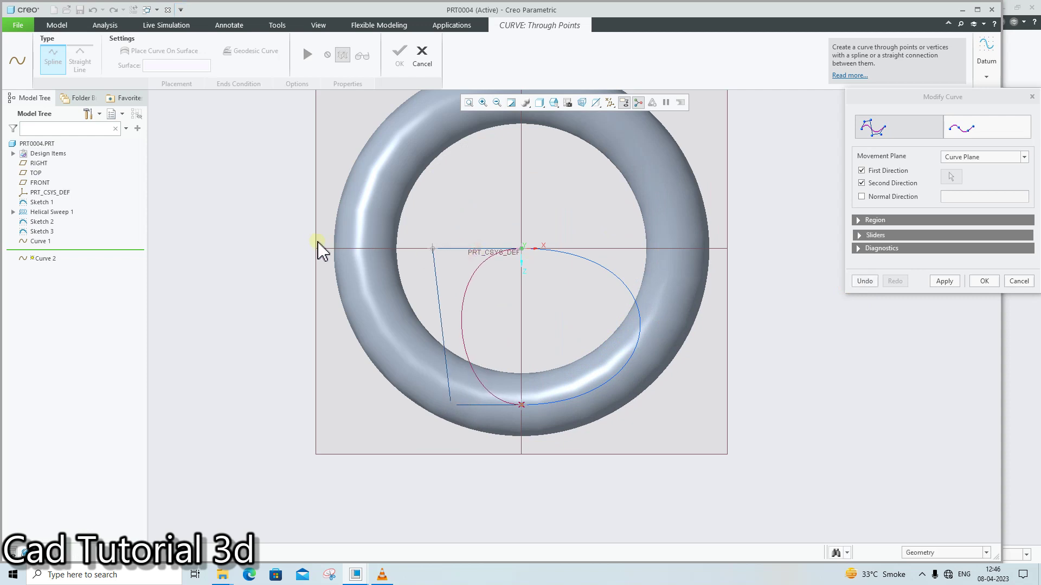
left_click_drag(435, 406, 209, 358)
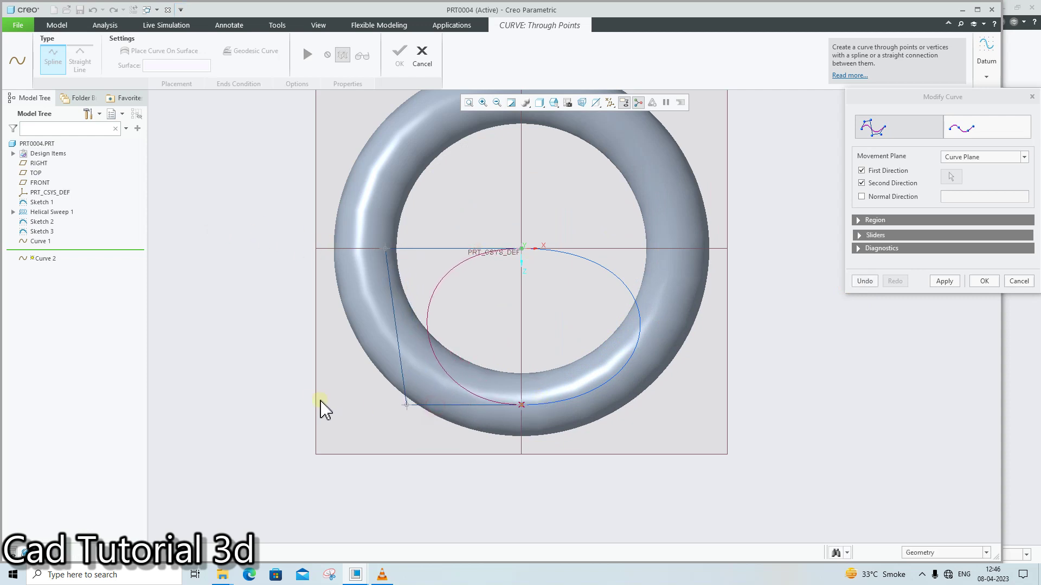
left_click(361, 250)
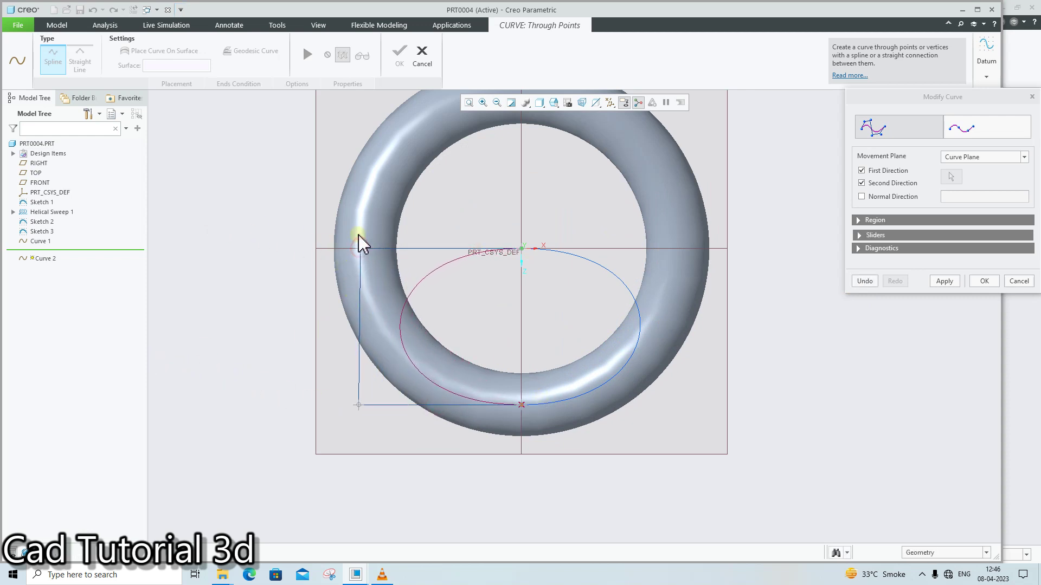
mouse_move(366, 410)
left_mouse_down()
mouse_move(345, 402)
mouse_move(356, 401)
left_mouse_up()
left_click(985, 282)
Finish the second hook curve, then start a sweep along the top hook circle and connecting curve
left_click(399, 54)
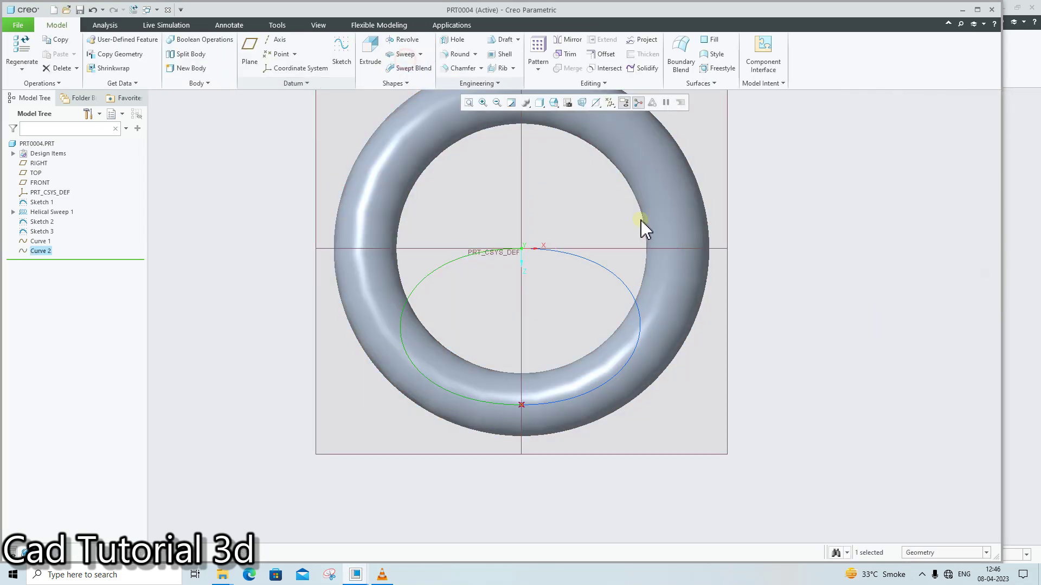
mouse_move(641, 220)
middle_mouse_down()
mouse_move(759, 278)
mouse_move(744, 232)
mouse_move(762, 244)
mouse_move(734, 213)
mouse_move(698, 259)
mouse_move(718, 173)
mouse_move(762, 139)
mouse_move(755, 174)
mouse_move(750, 163)
mouse_move(705, 174)
middle_mouse_up()
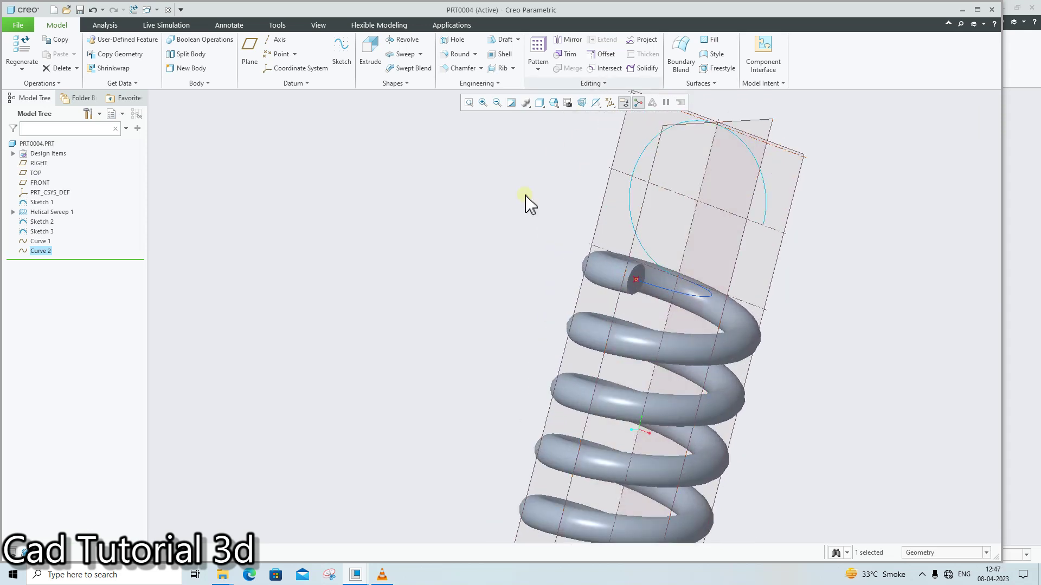
left_click(420, 54)
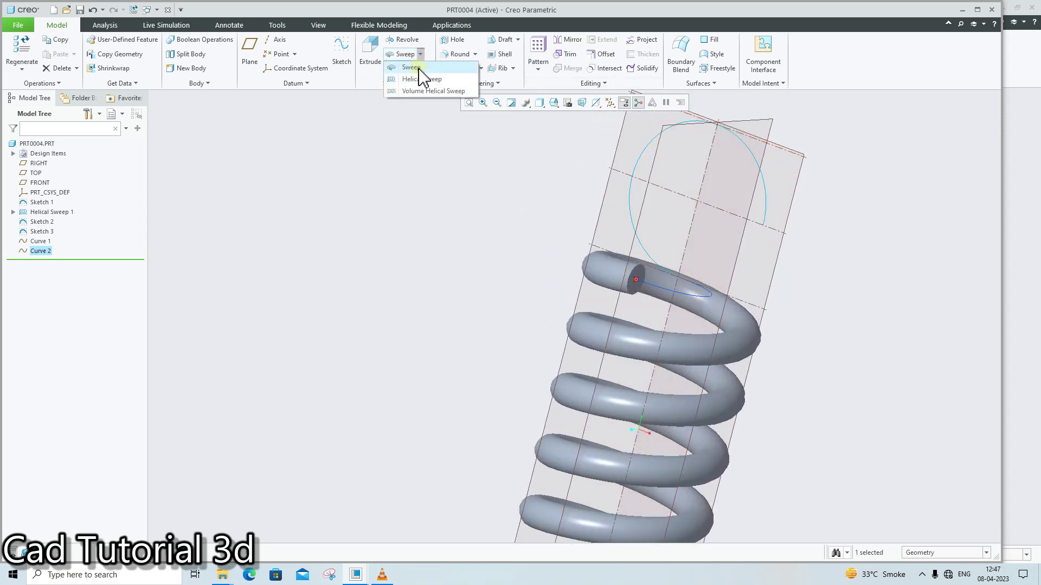
left_click(418, 68)
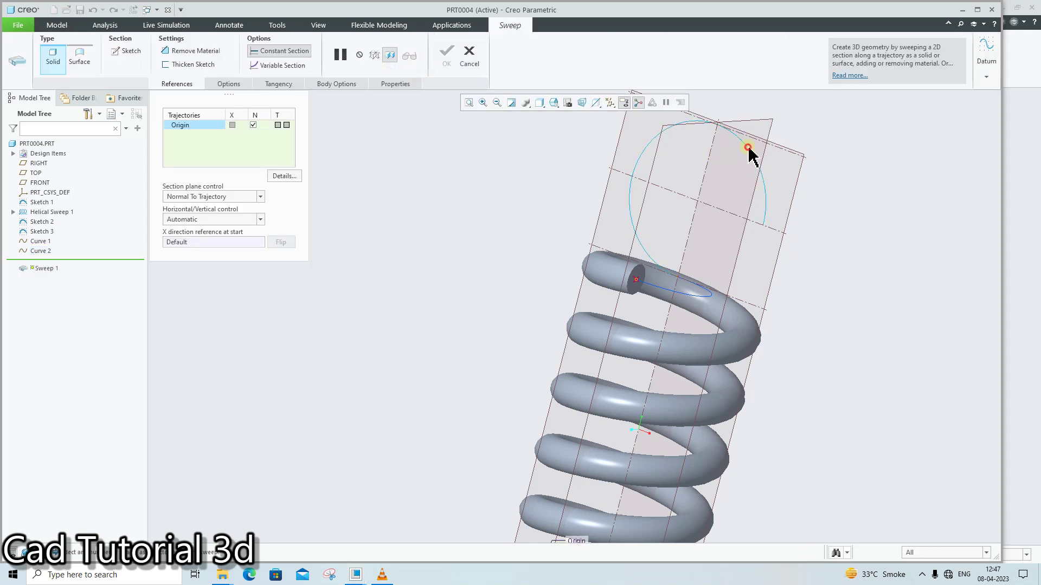
left_click(748, 147)
scroll(685, 282, "up", 2)
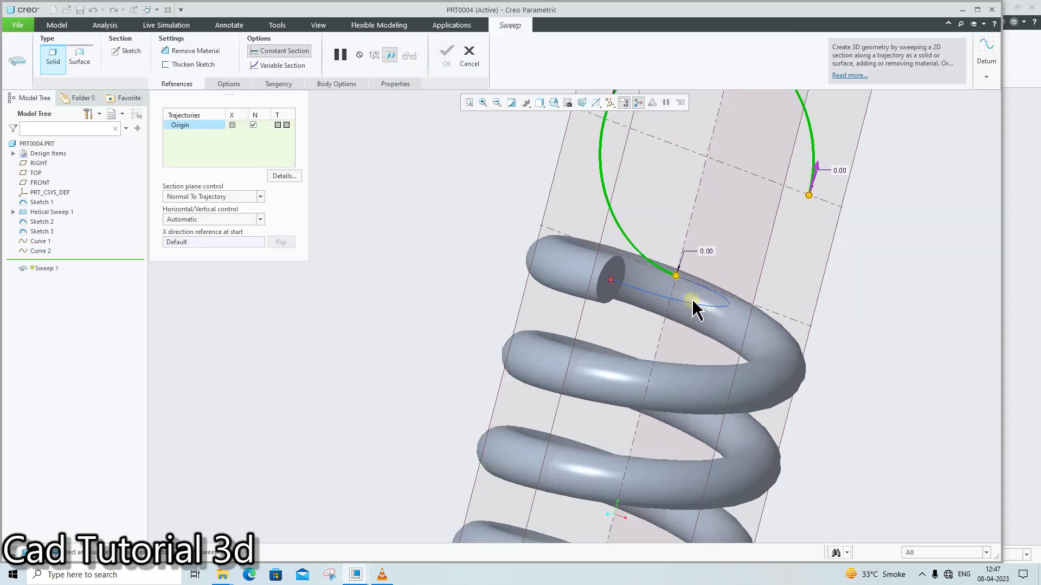
left_click(702, 306, "shift")
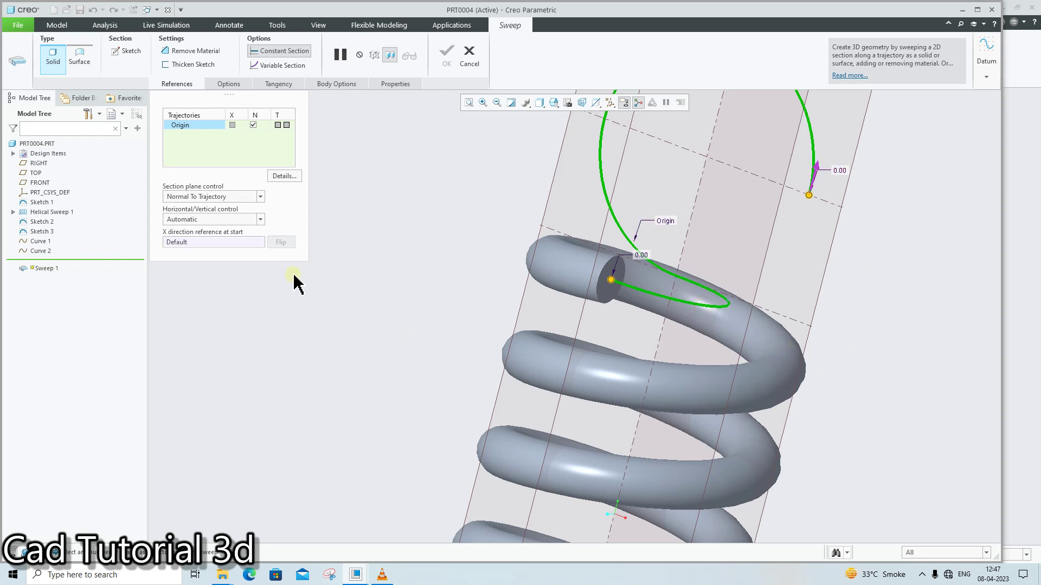
Sketch a 5.00-diameter circle at the path start as the sweep cross-section
left_click(124, 51)
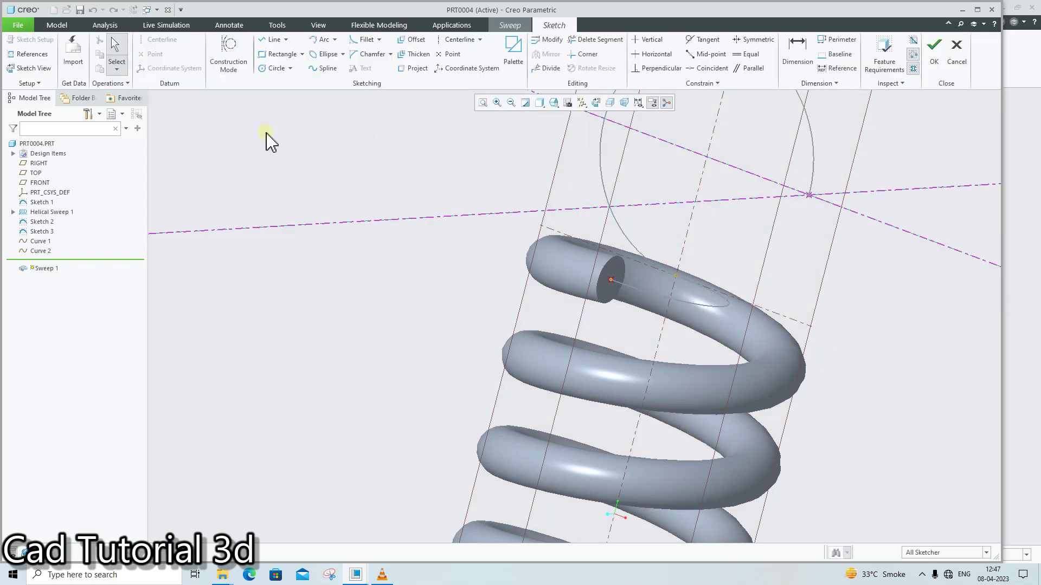
left_click(274, 69)
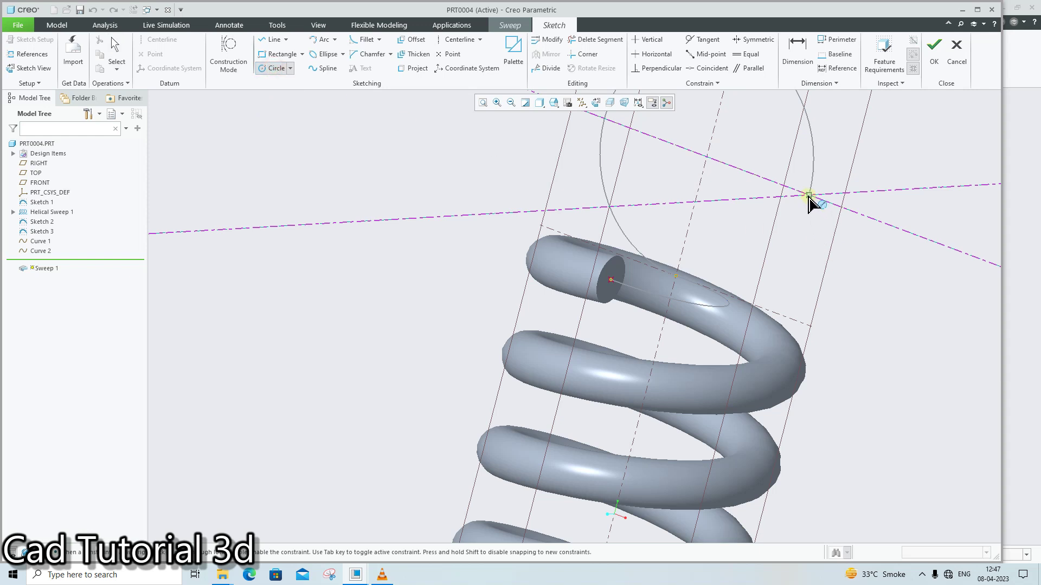
left_click(843, 209)
middle_click(842, 227)
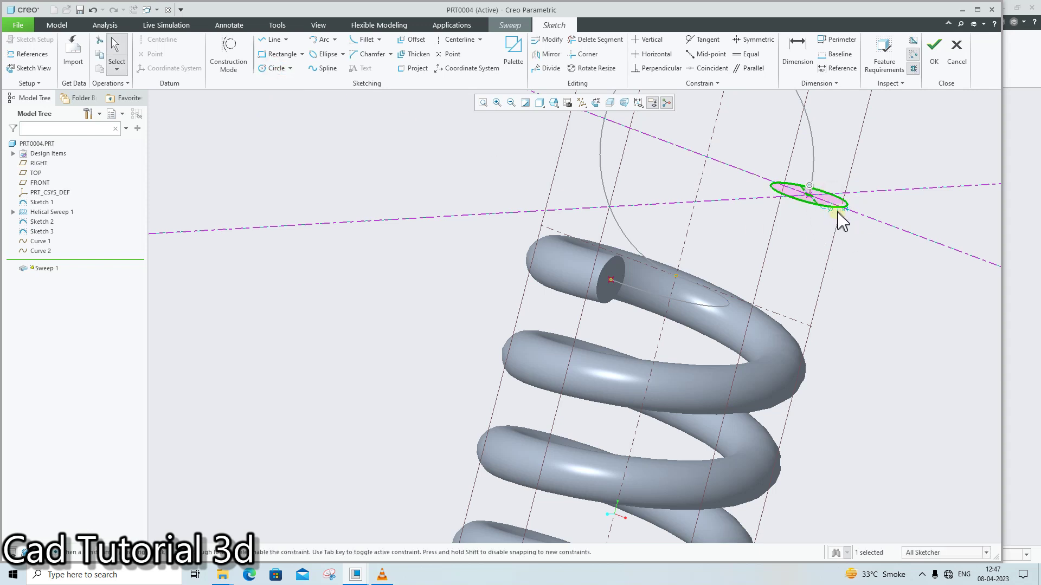
double_click(835, 210)
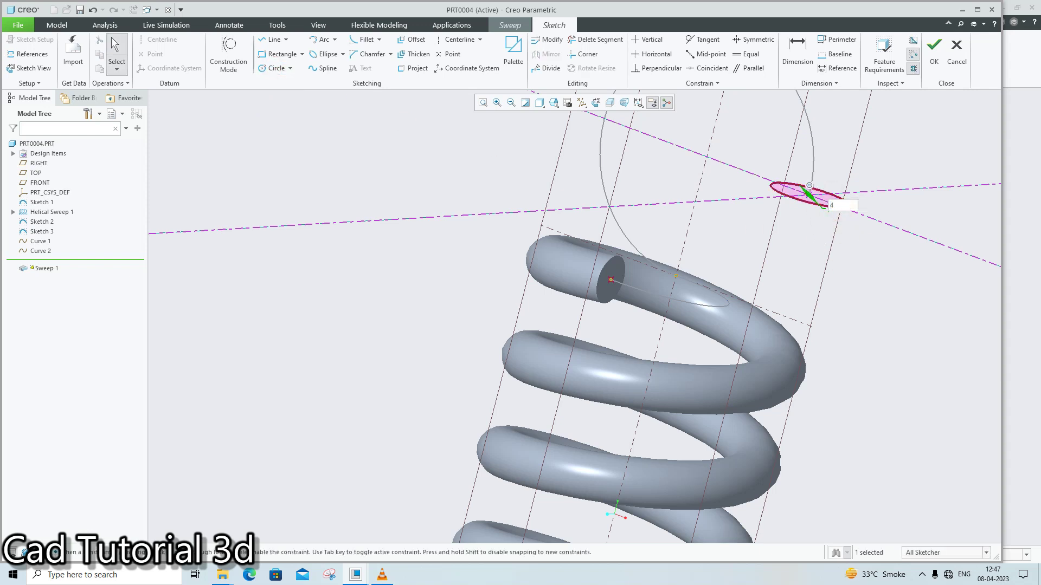
type("5")
key("Return")
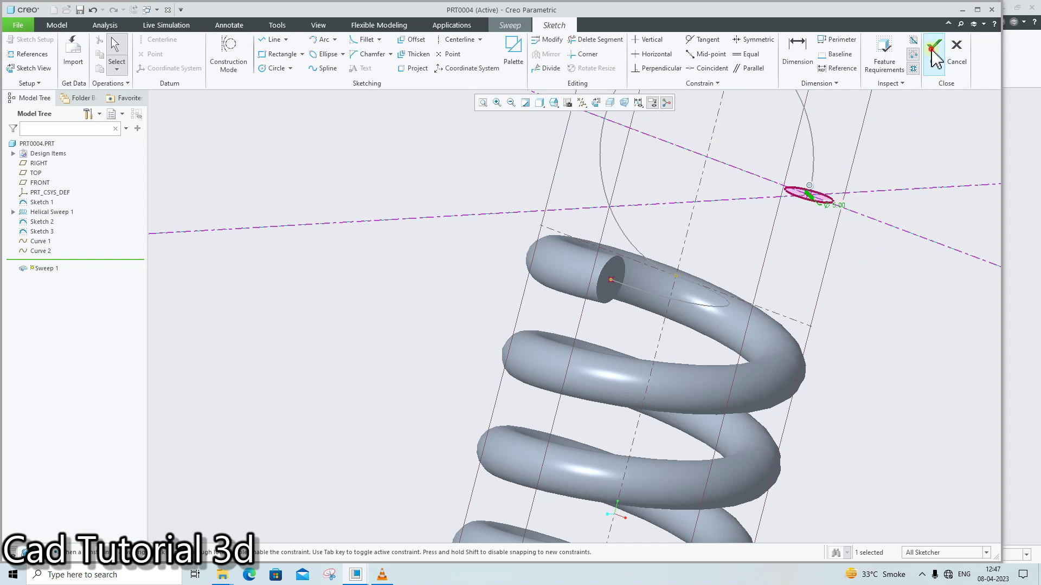
left_click(933, 54)
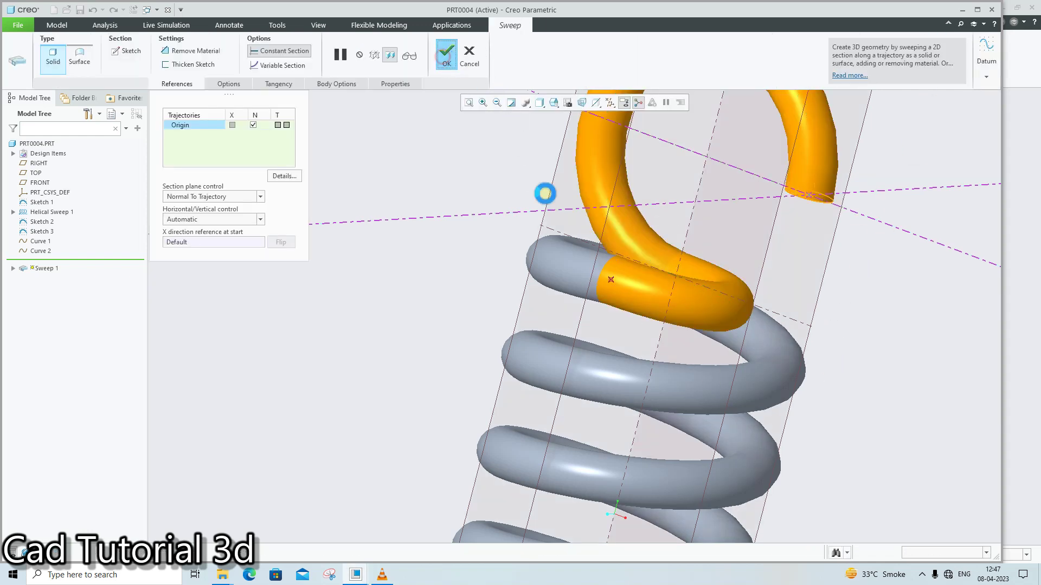
middle_click(776, 386)
scroll(818, 453, "down", 5)
scroll(839, 501, "up", 3)
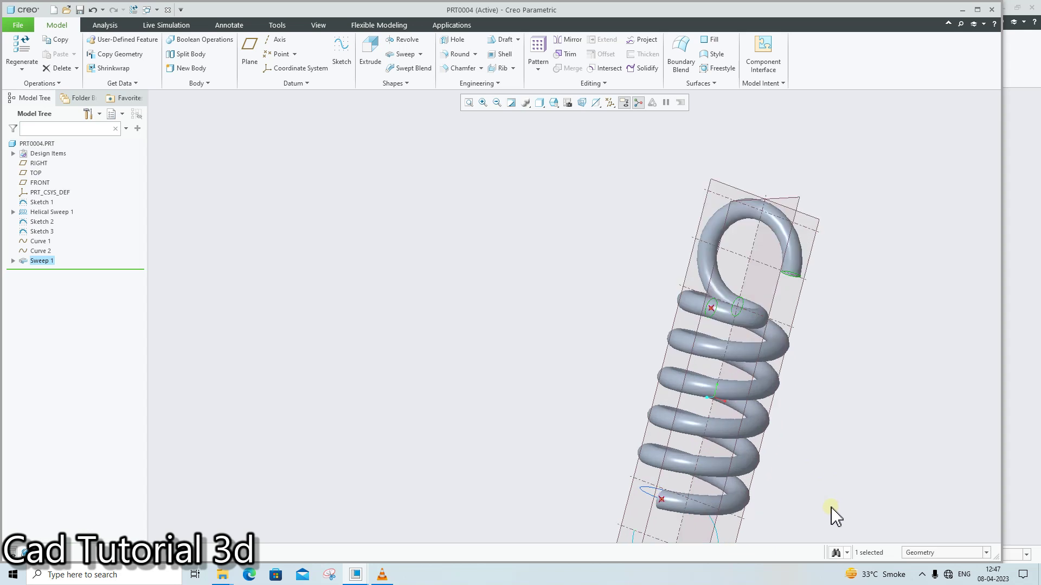
mouse_move(831, 515)
middle_mouse_down()
mouse_move(859, 495)
mouse_move(843, 520)
mouse_move(881, 492)
mouse_move(862, 477)
middle_mouse_up()
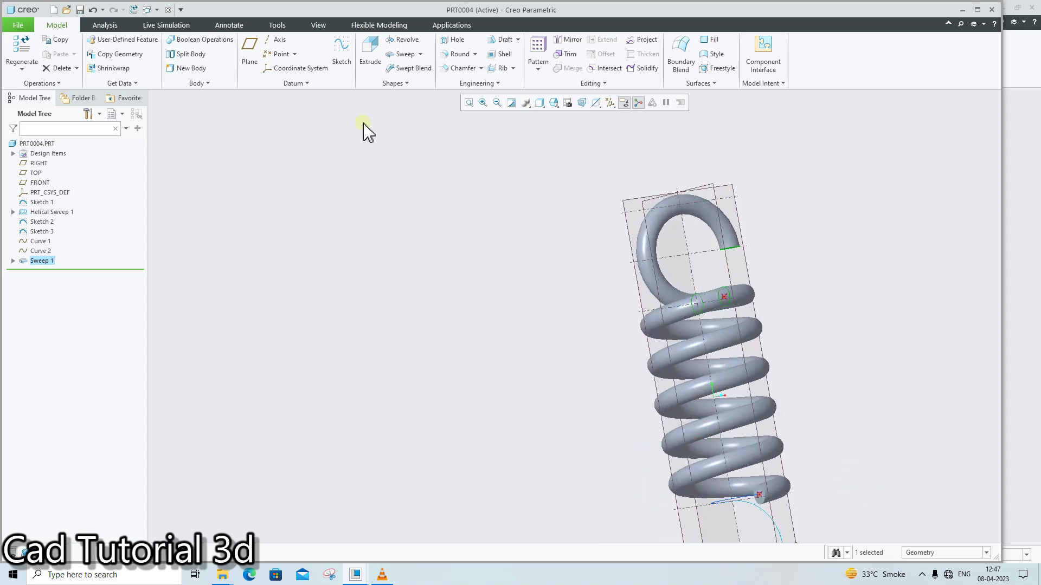
left_click(420, 54)
left_click(412, 67)
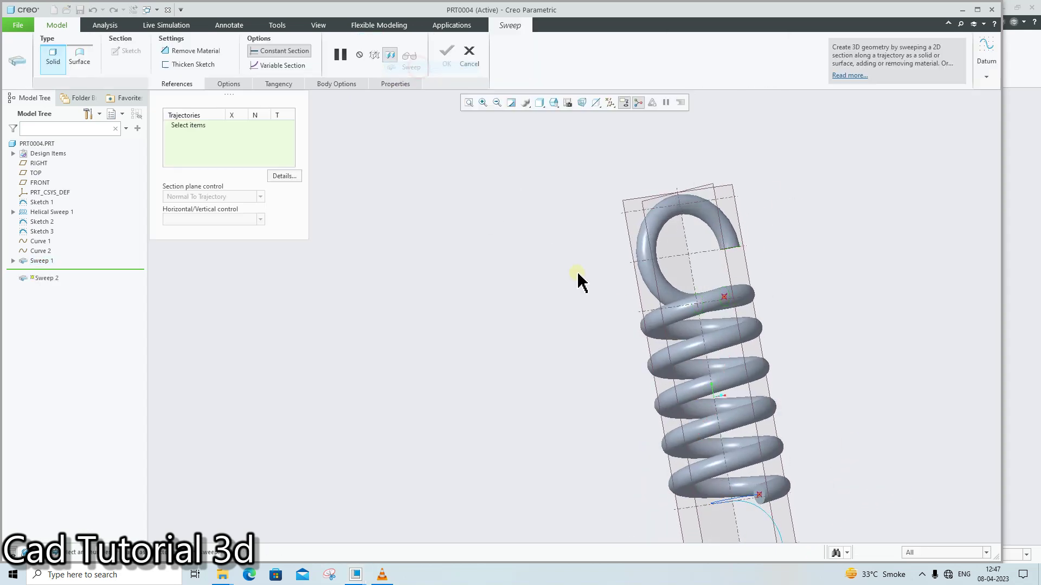
left_click(755, 516)
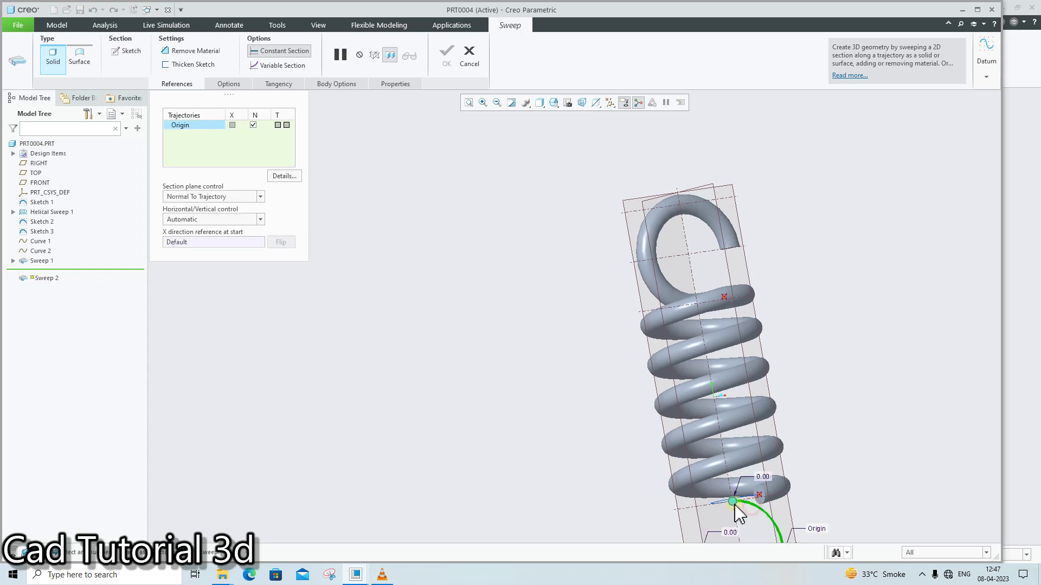
scroll(723, 506, "up", 2)
left_click(718, 504, "ctrl")
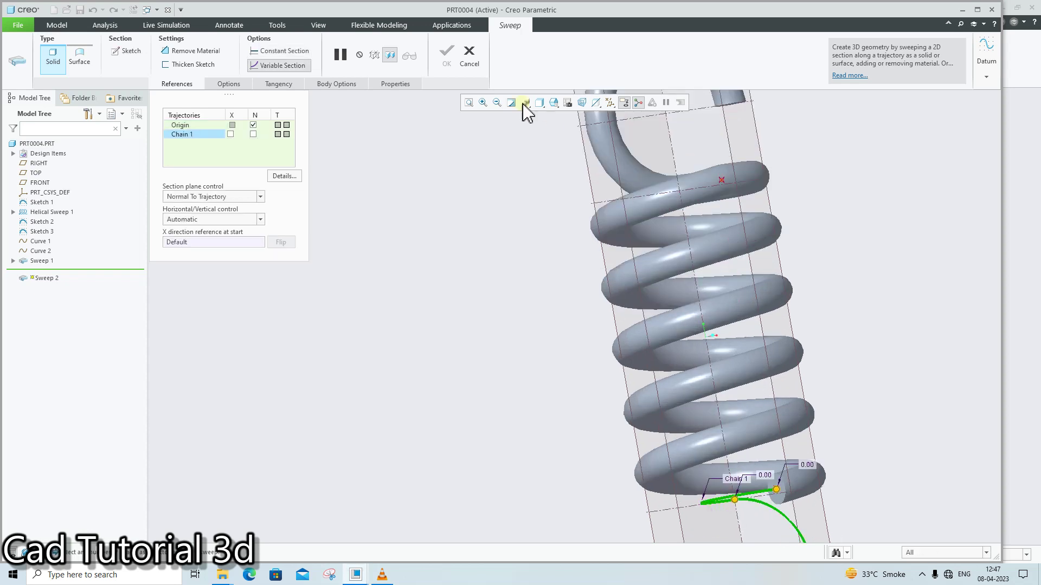
left_click(759, 494)
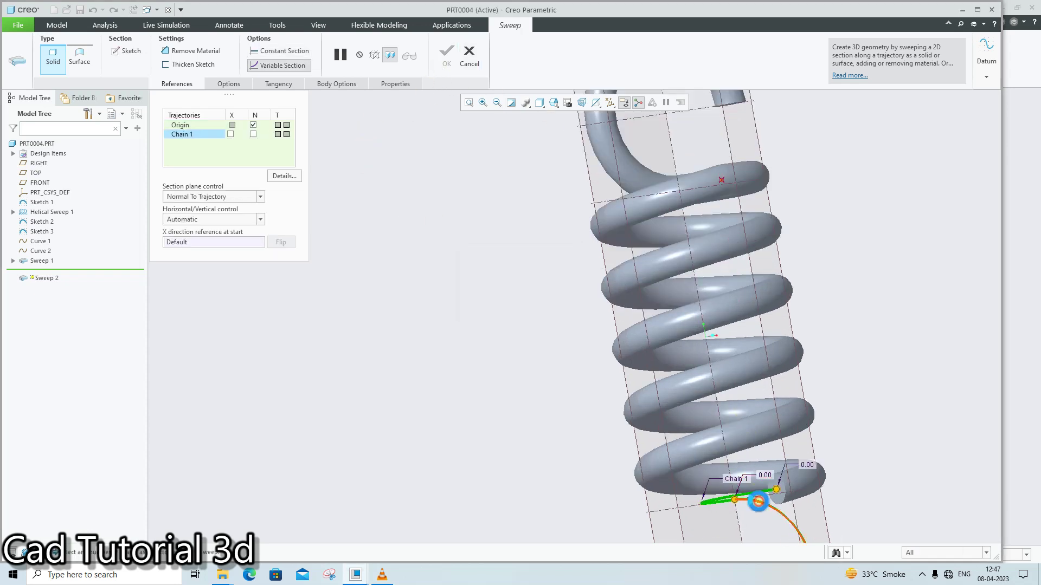
left_click(467, 57)
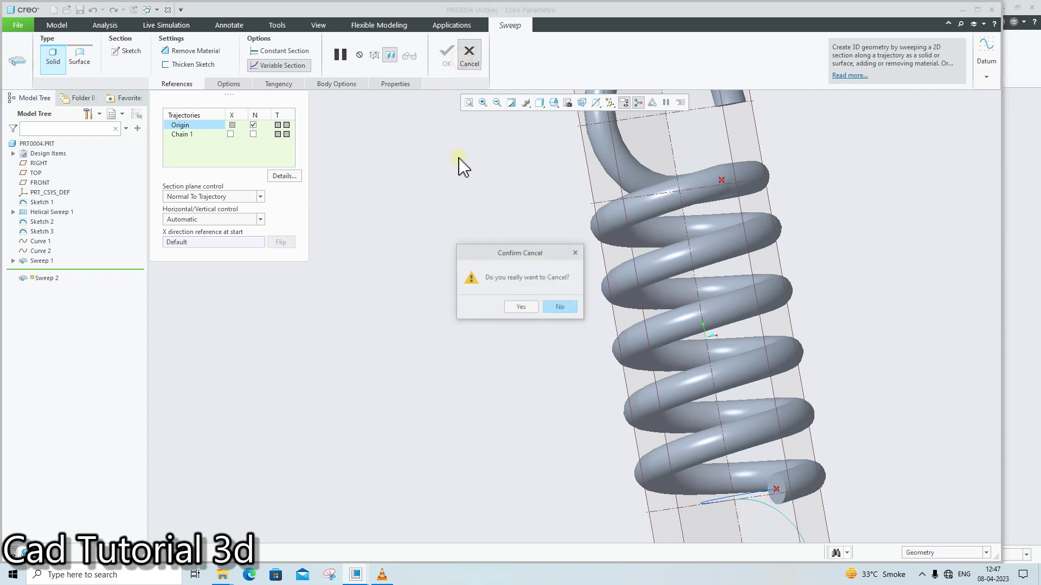
left_click(515, 306)
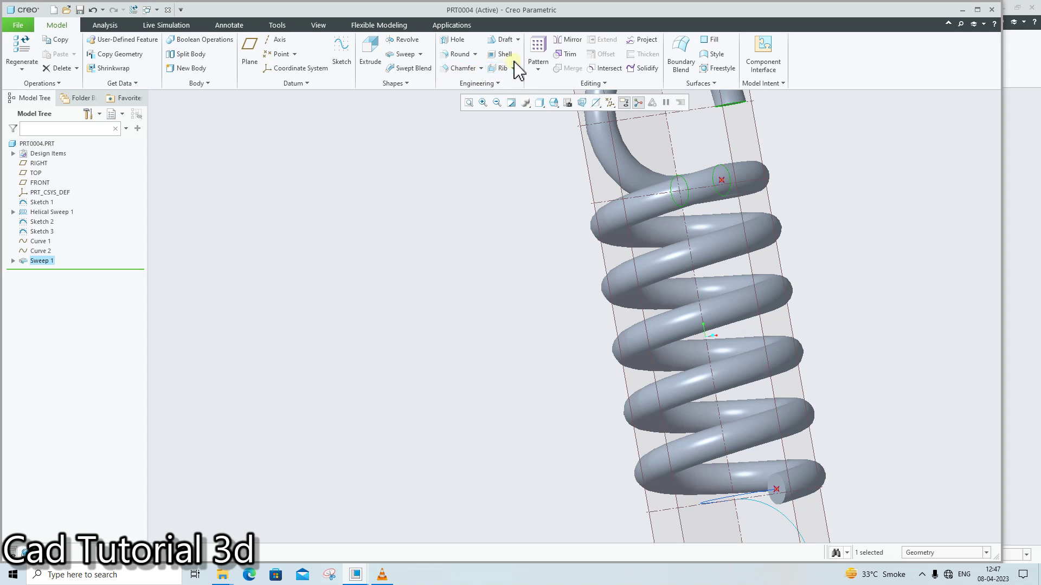
Start a new sweep along the bottom hook curve and its straight lead
left_click(420, 54)
left_click(414, 69)
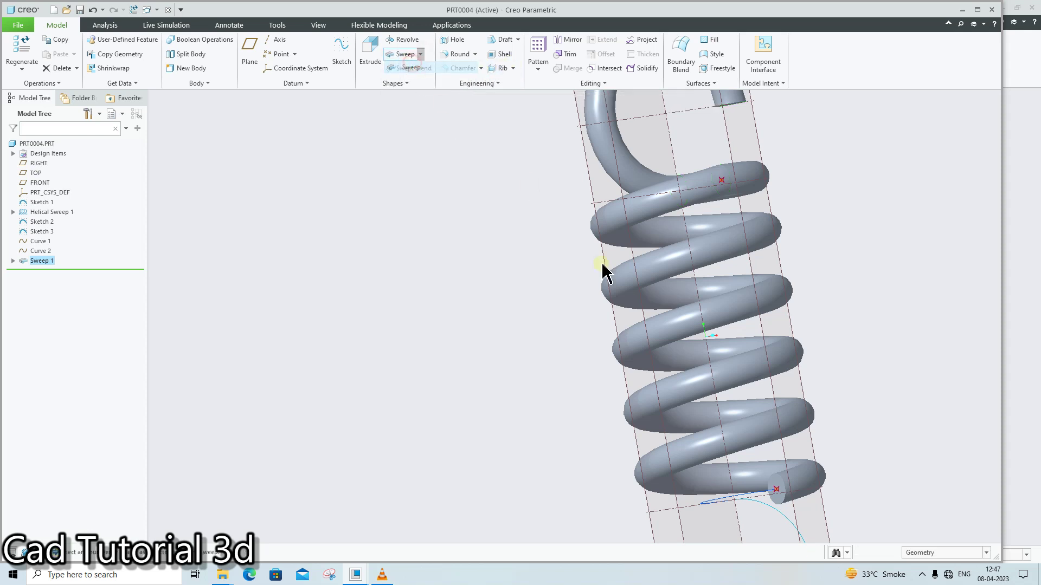
left_click(769, 516)
scroll(755, 504, "down", 2)
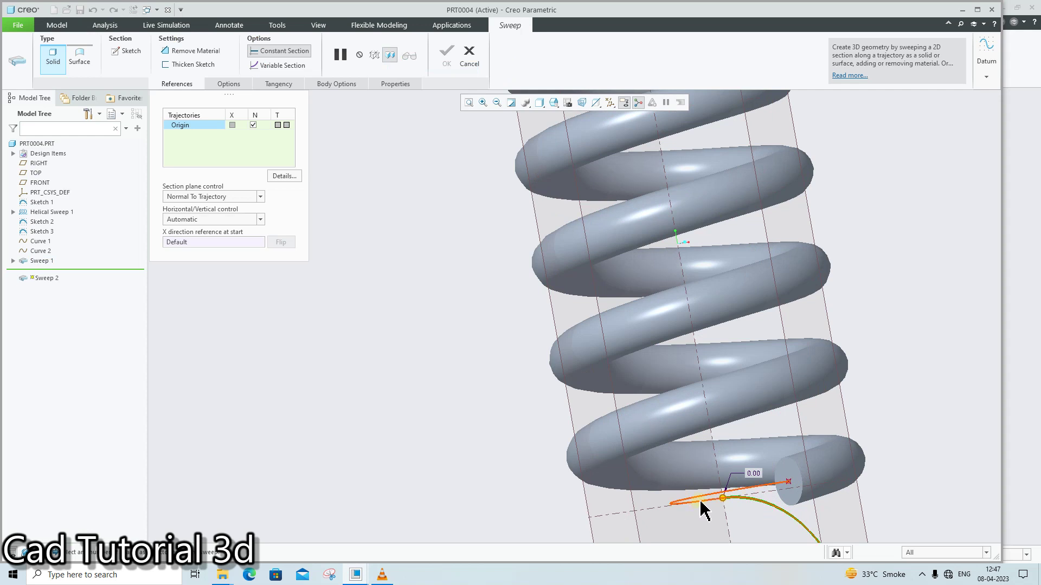
left_click(705, 500, "shift")
scroll(859, 529, "up", 3)
scroll(860, 538, "down", 3)
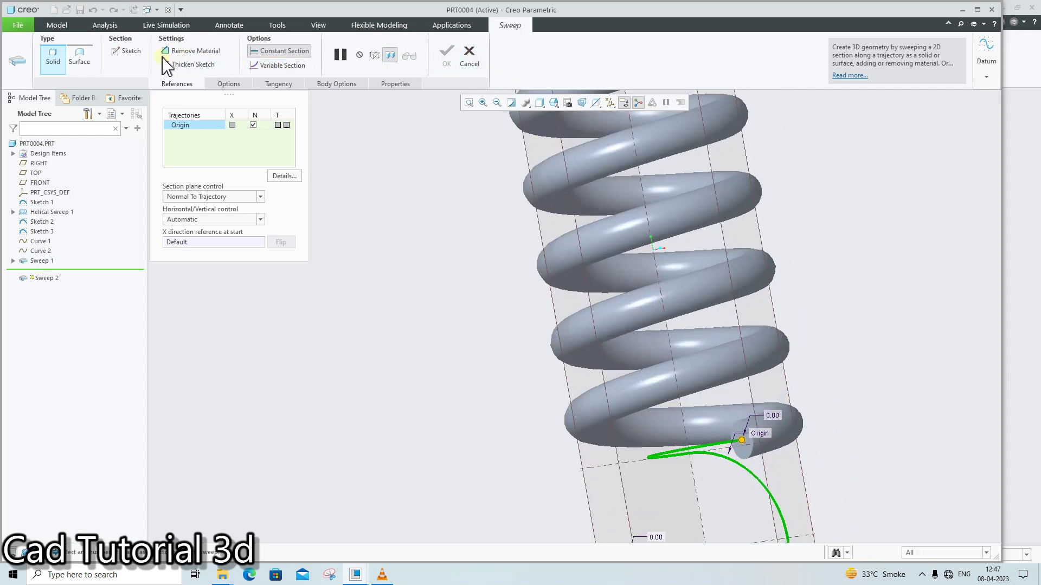
Sketch a 5.00-diameter circle at the path start and finish the bottom hook sweep
left_click(126, 51)
scroll(761, 423, "down", 2)
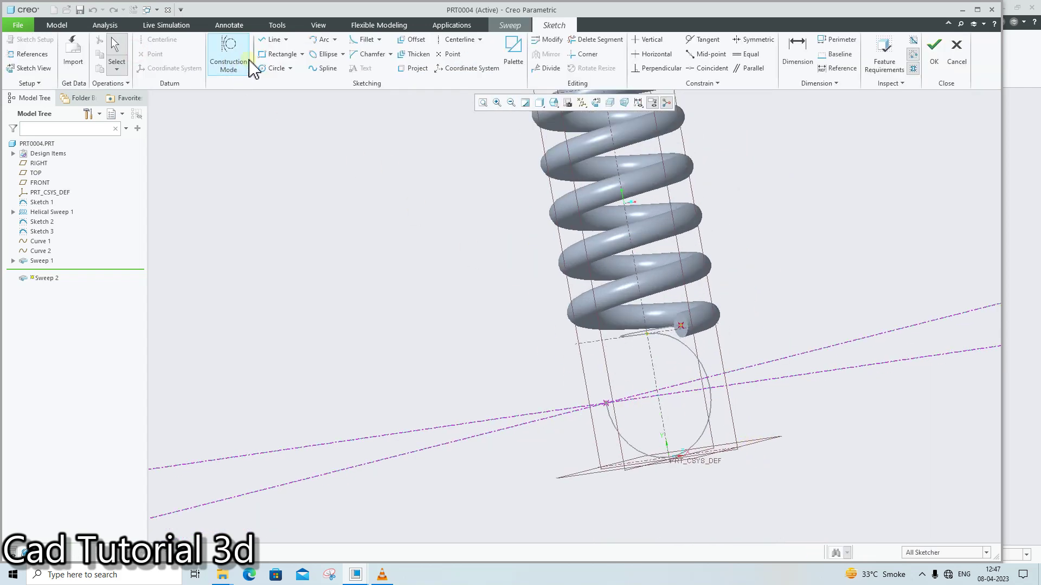
left_click(274, 68)
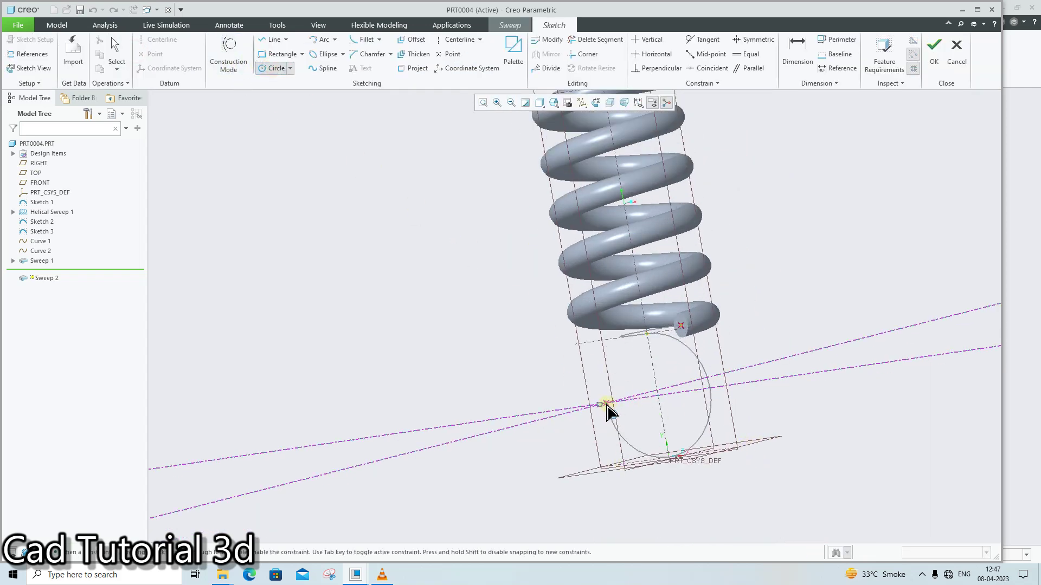
scroll(608, 411, "down", 2)
middle_click_drag(609, 408, 617, 429)
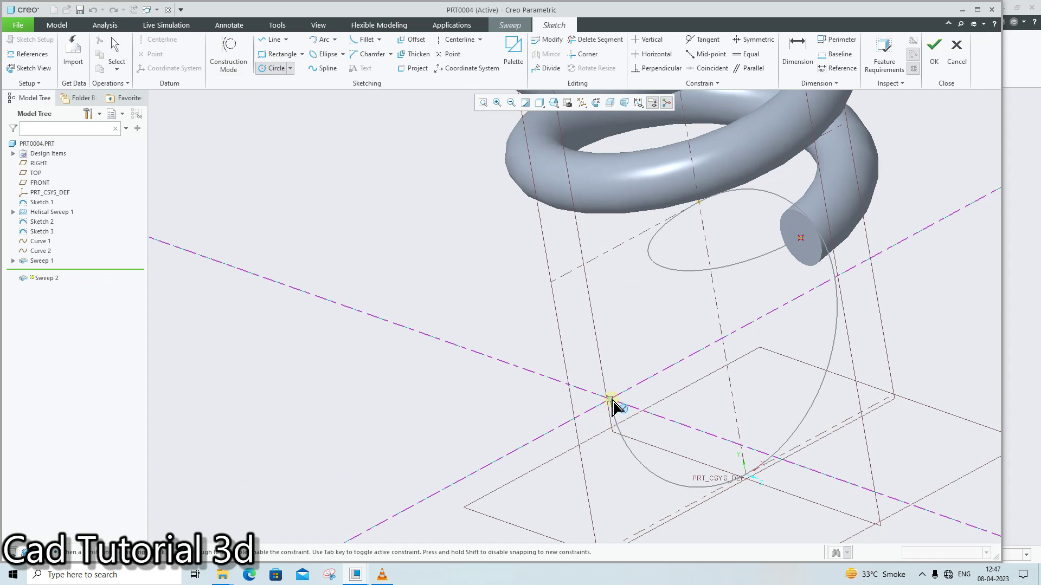
left_click(610, 400)
left_click(616, 402)
middle_click(615, 399)
double_click(592, 411)
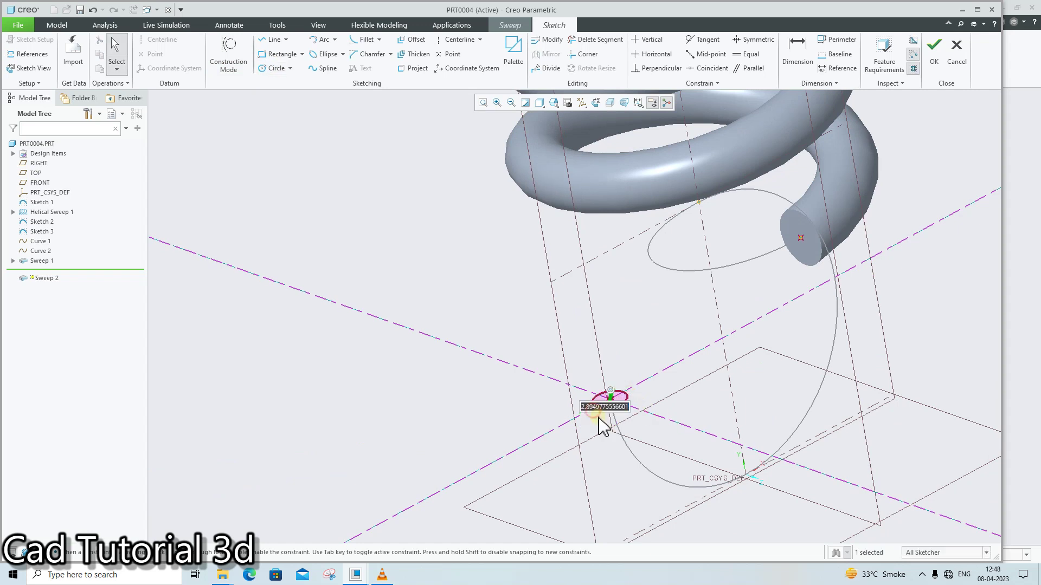
type("5")
key("Return")
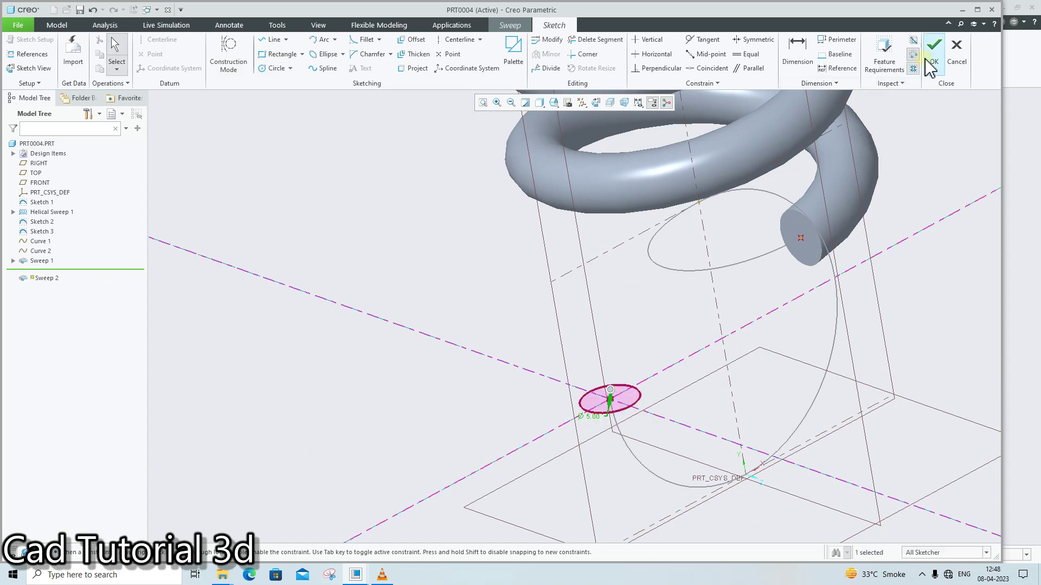
left_click(934, 48)
left_click(460, 52)
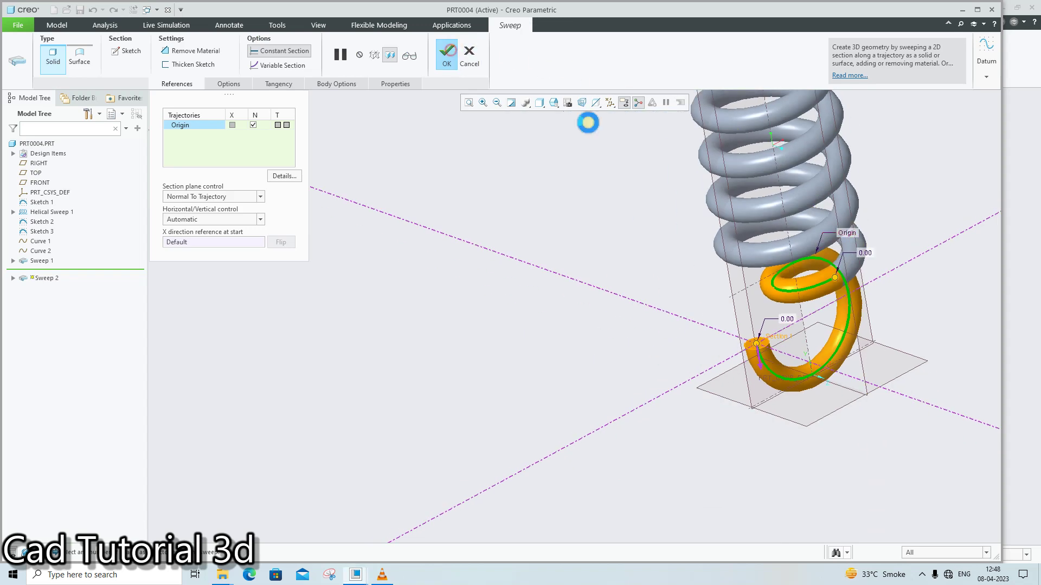
mouse_move(836, 207)
middle_mouse_down()
mouse_move(801, 162)
mouse_move(797, 213)
middle_mouse_up()
scroll(908, 162, "down", 3)
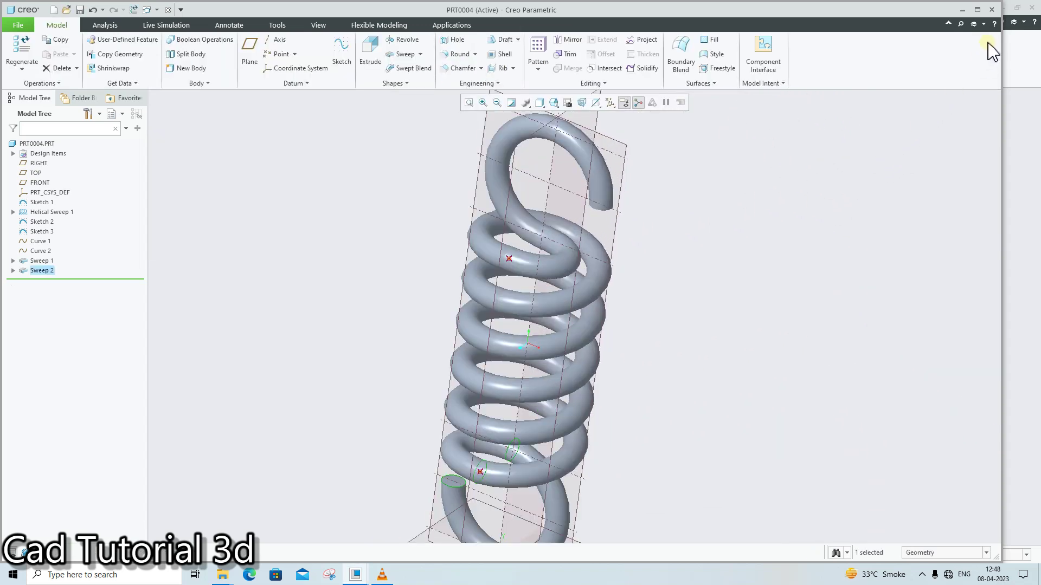
Maximize the window, reorient the finished spring, and bring up the Tools ribbon
left_click(978, 10)
scroll(667, 436, "up", 3)
scroll(600, 363, "down", 3)
mouse_move(600, 363)
middle_mouse_down()
mouse_move(640, 344)
mouse_move(664, 350)
middle_mouse_up()
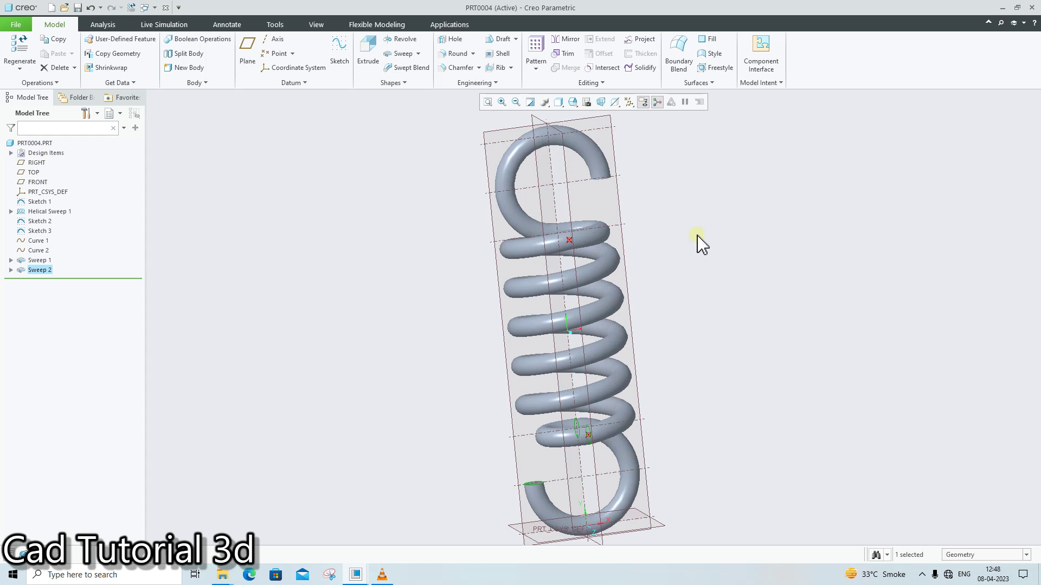
left_click(258, 338)
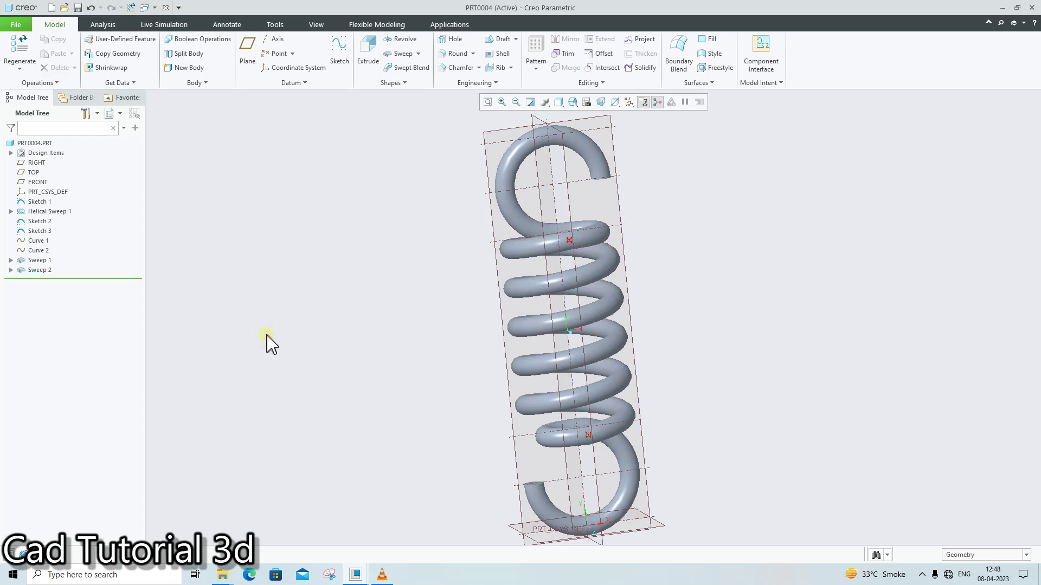
left_click(275, 24)
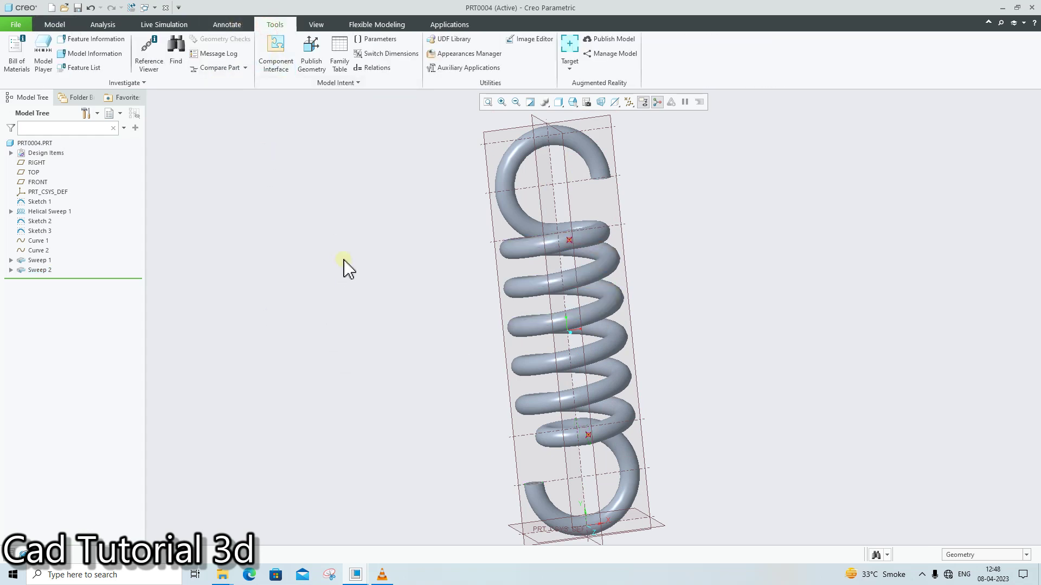
left_click(377, 69)
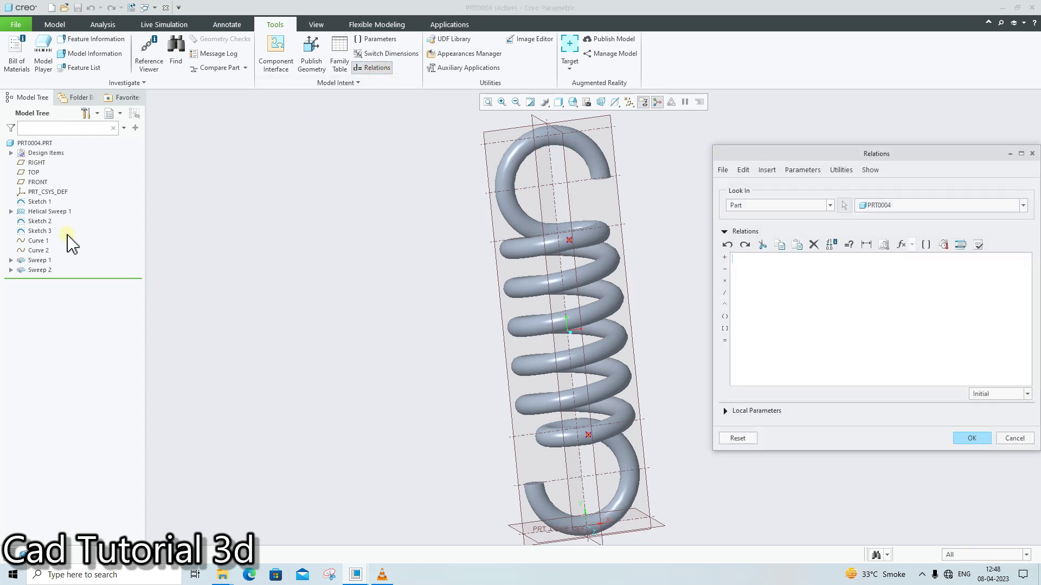
left_click(48, 212)
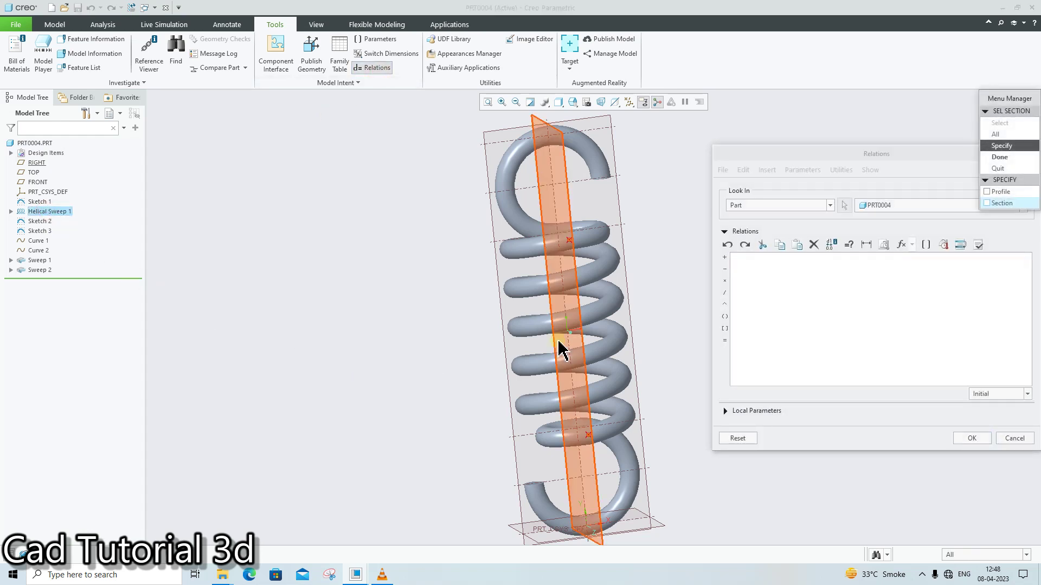
left_click(987, 192)
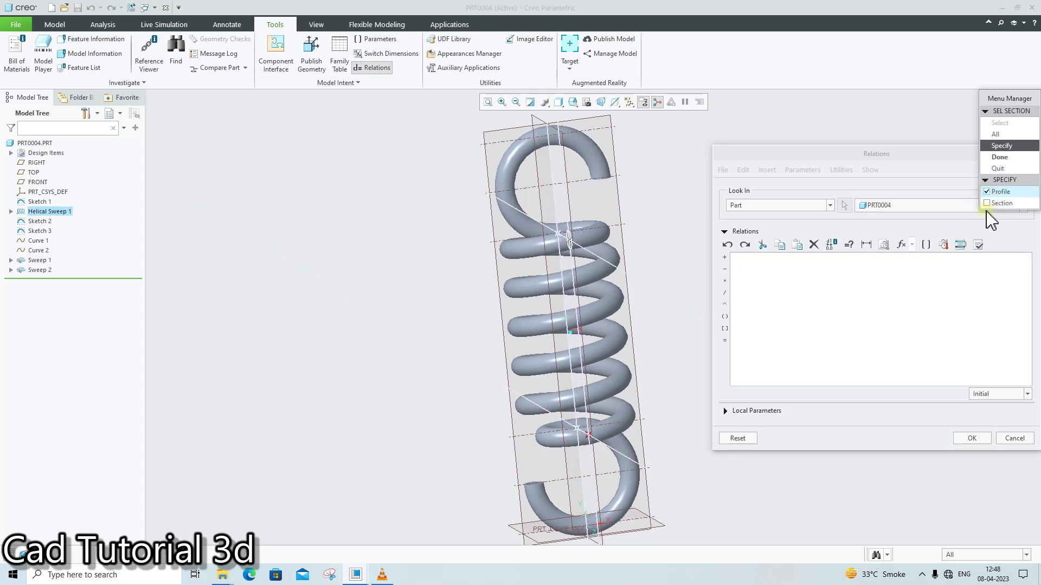
left_click(988, 203)
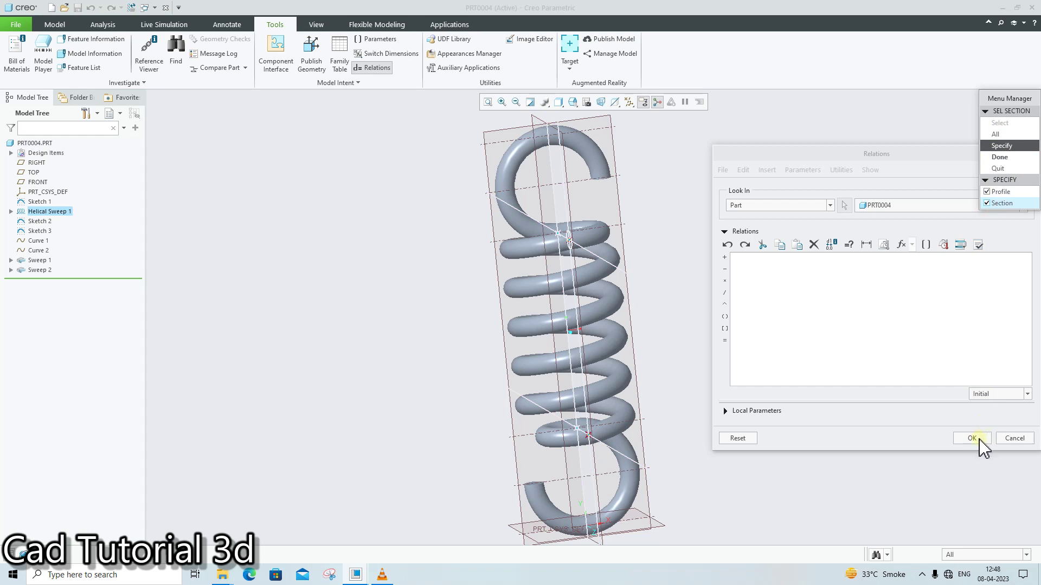
middle_click(935, 97)
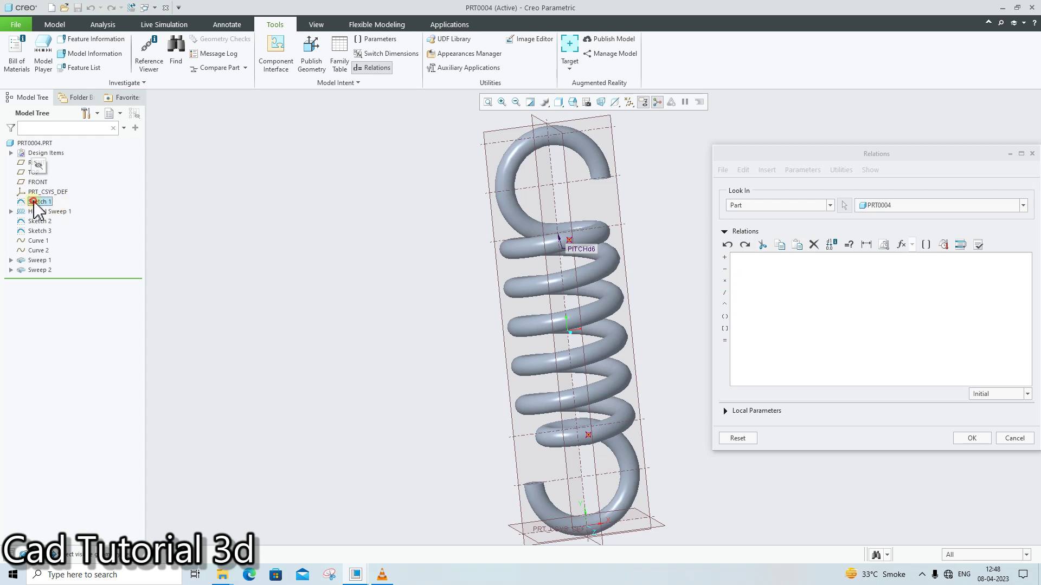
middle_click_drag(558, 325, 643, 306)
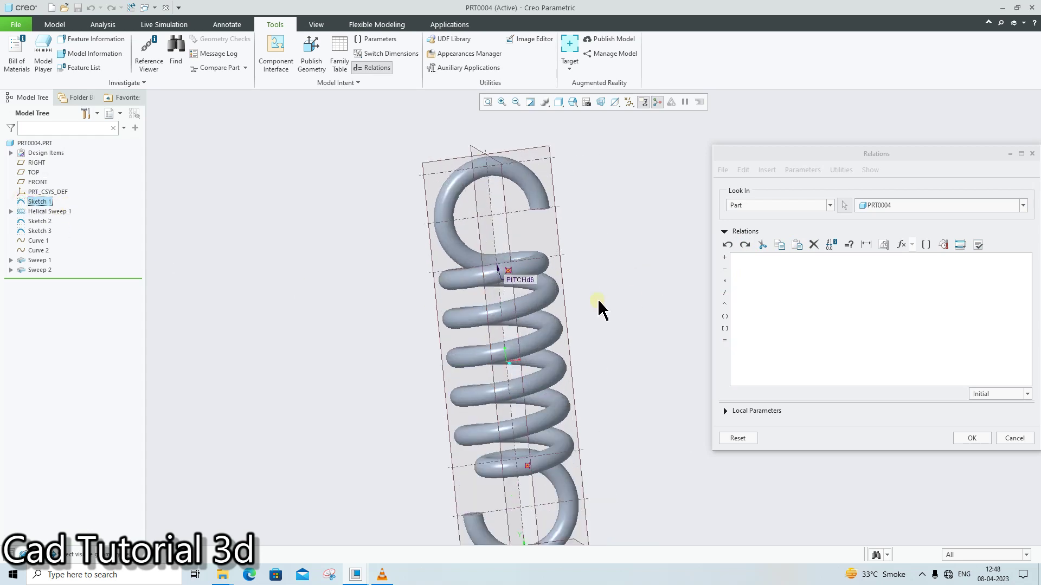
left_click(28, 204)
mouse_move(617, 334)
middle_mouse_down()
mouse_move(504, 332)
mouse_move(684, 306)
middle_mouse_up()
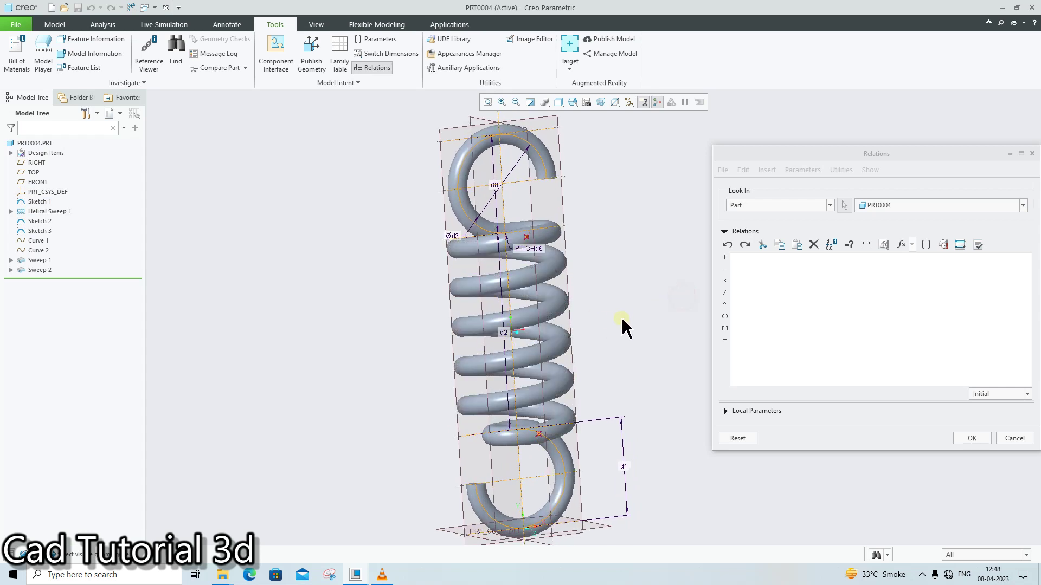
left_click(1011, 439)
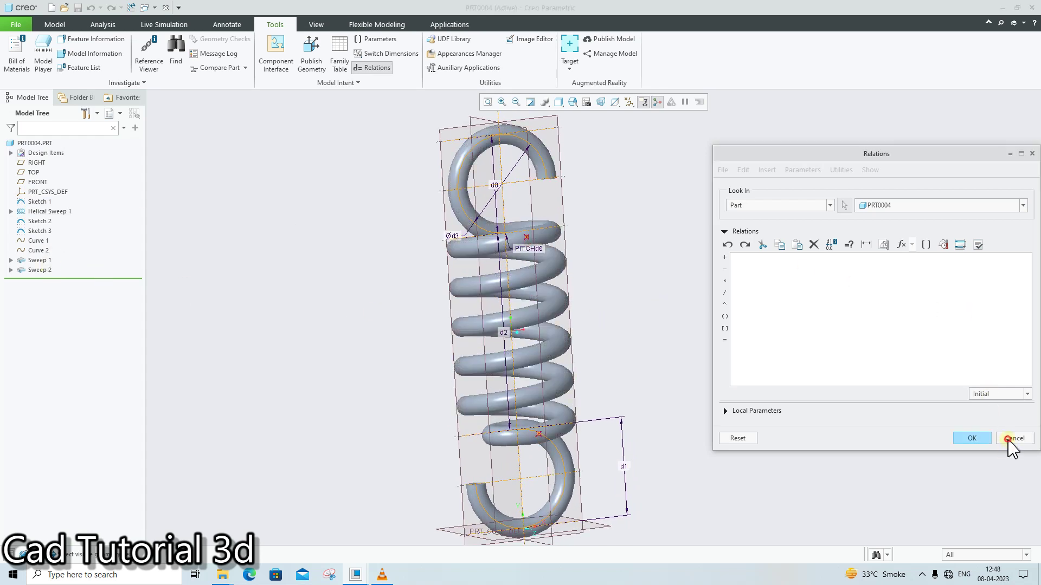
left_click(894, 323)
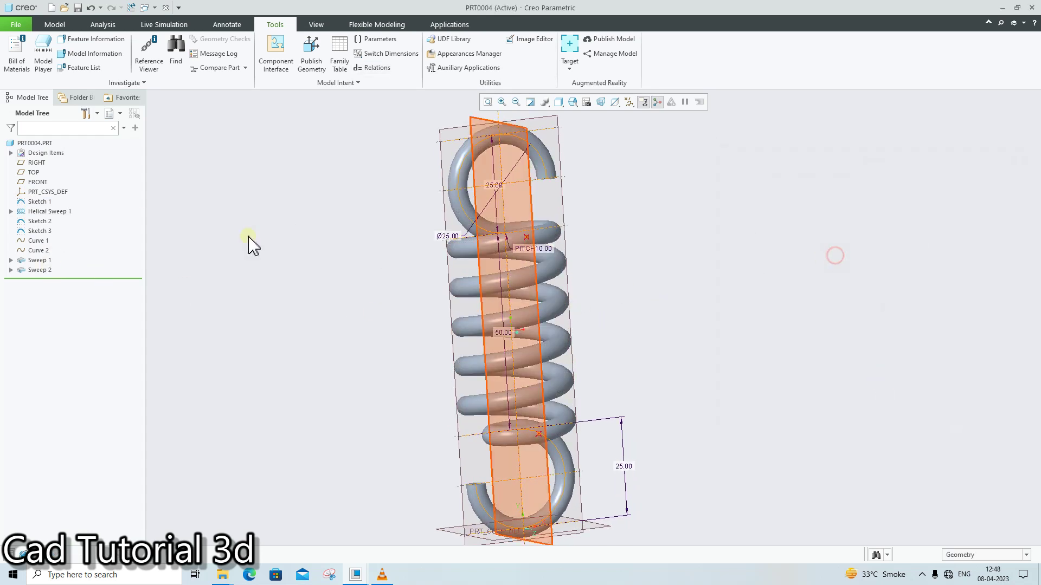
Reopen Sketch 1's definition for editing, viewed face-on
left_click(39, 201)
left_click(47, 137)
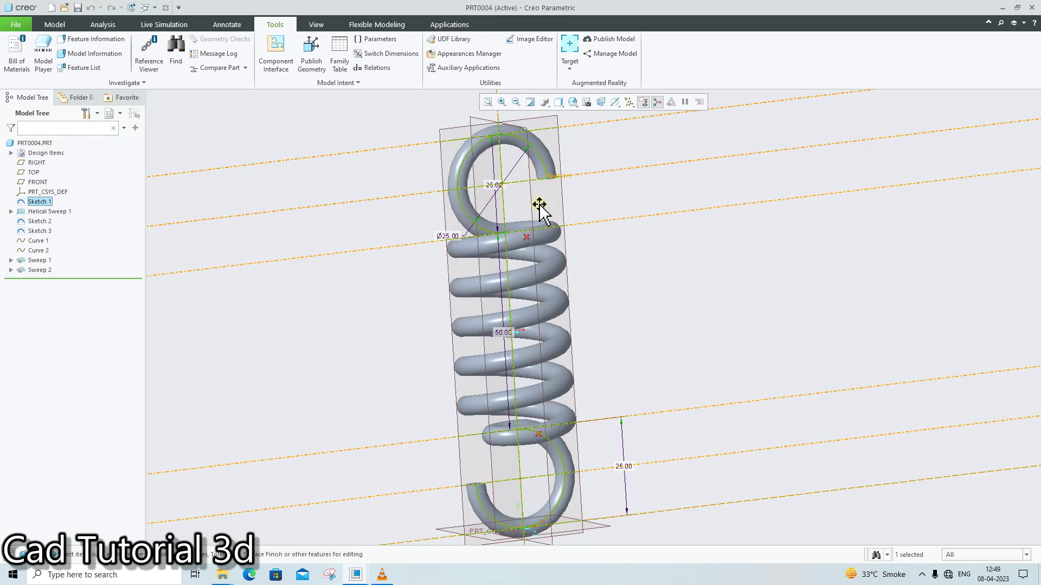
left_click(39, 201)
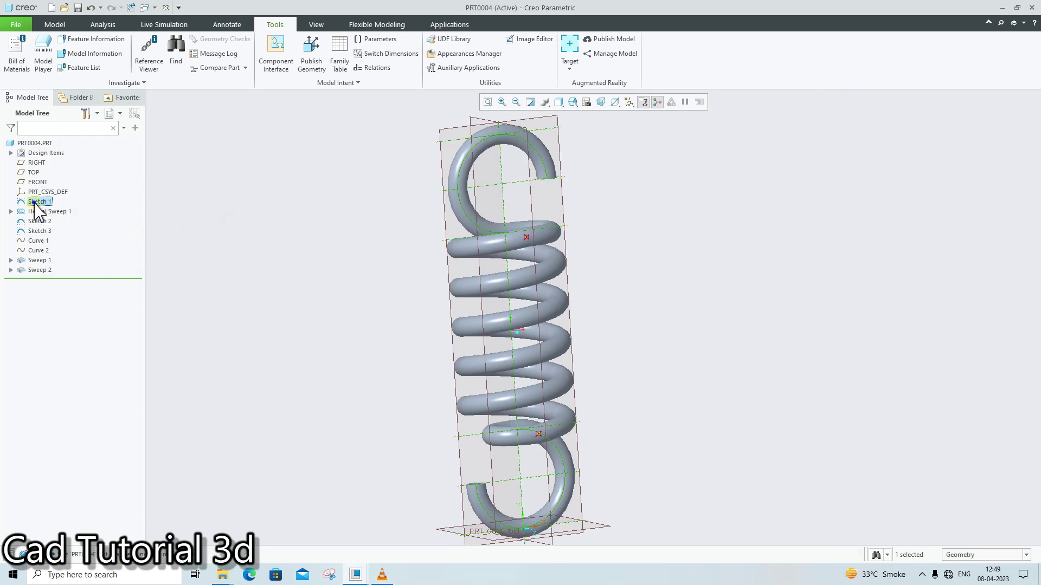
right_click(34, 203)
left_click(48, 153)
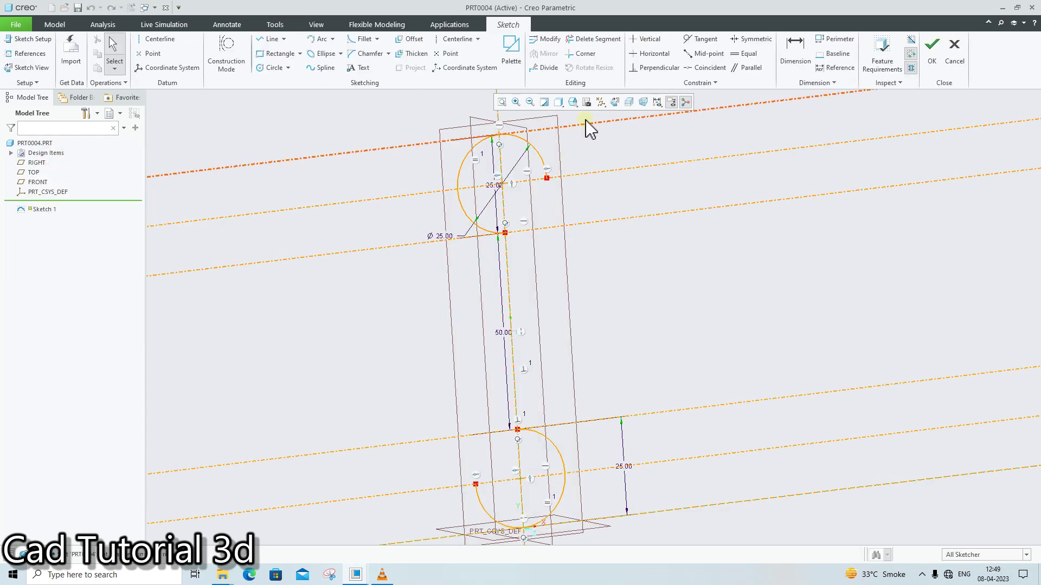
left_click(615, 102)
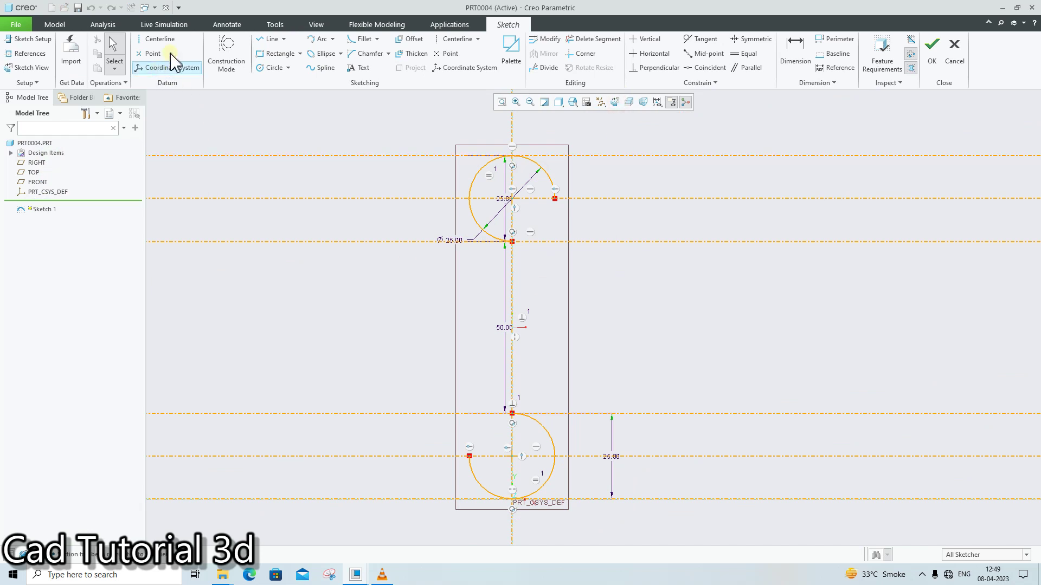
Add a 100 top-to-bottom length dimension, delete the conflicting 25 dimension, and regenerate
left_click(795, 52)
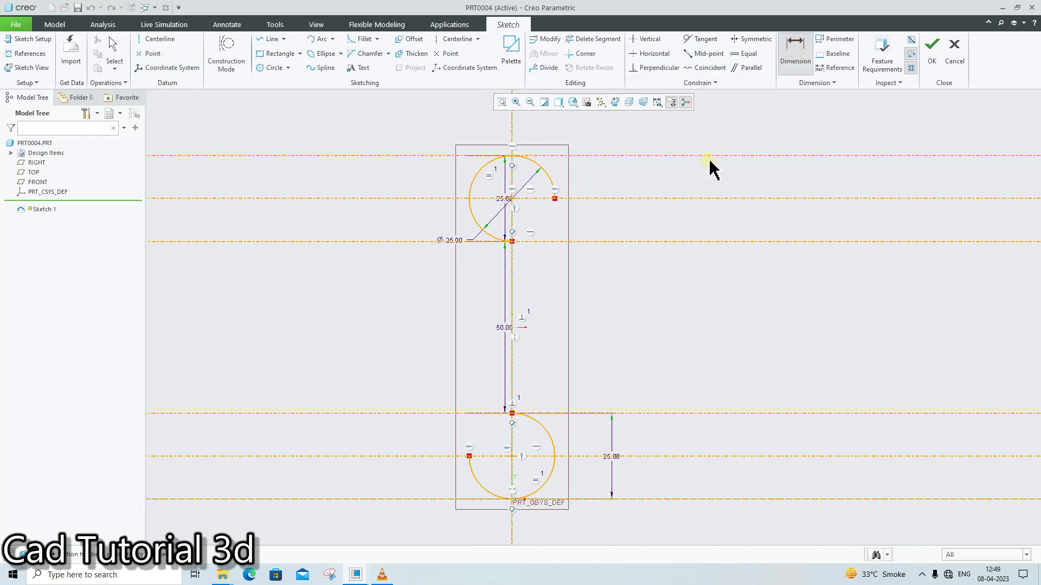
left_click(710, 156)
left_click(675, 499)
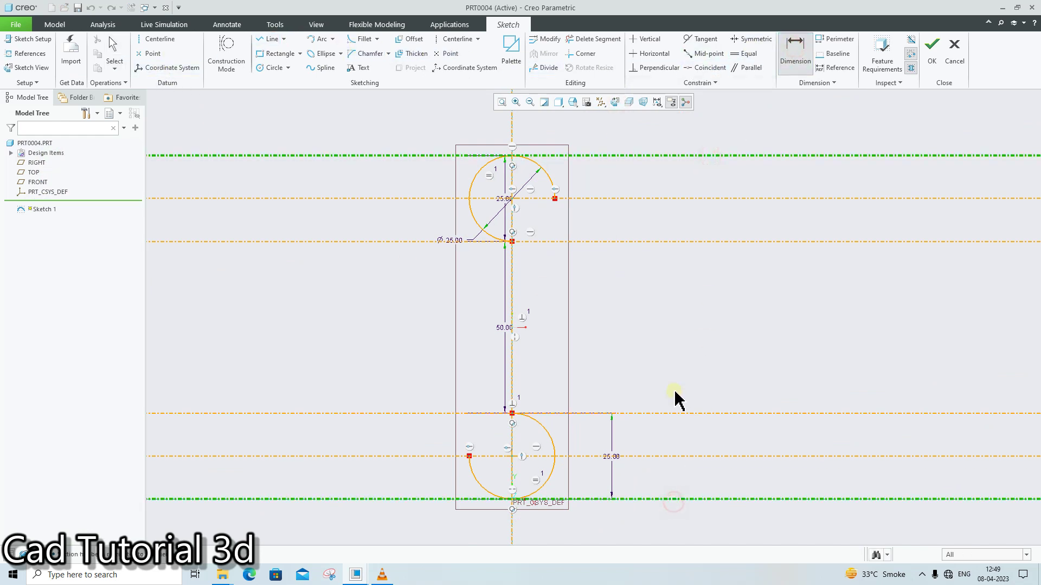
middle_click(673, 393)
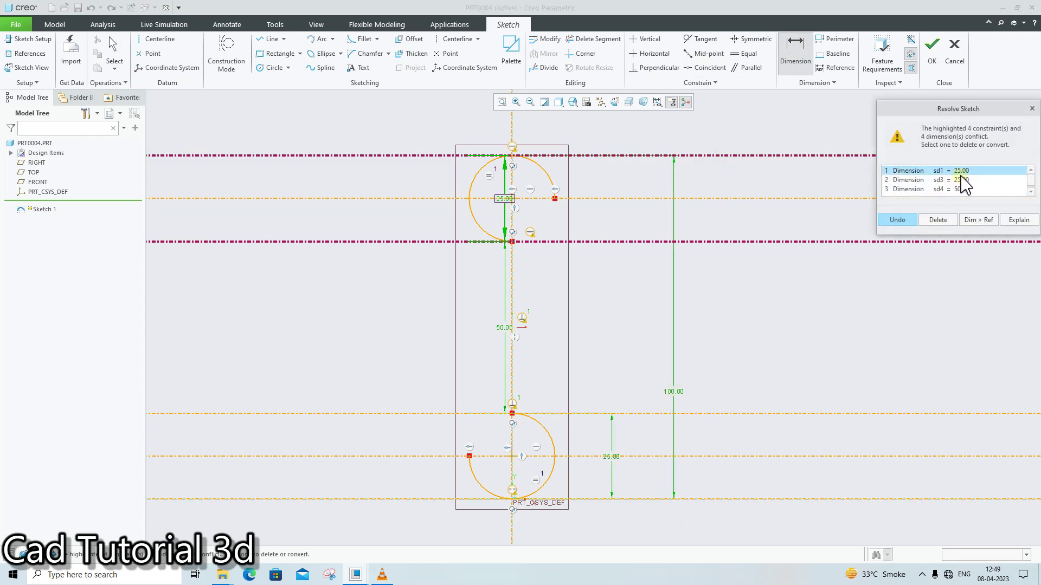
left_click(948, 219)
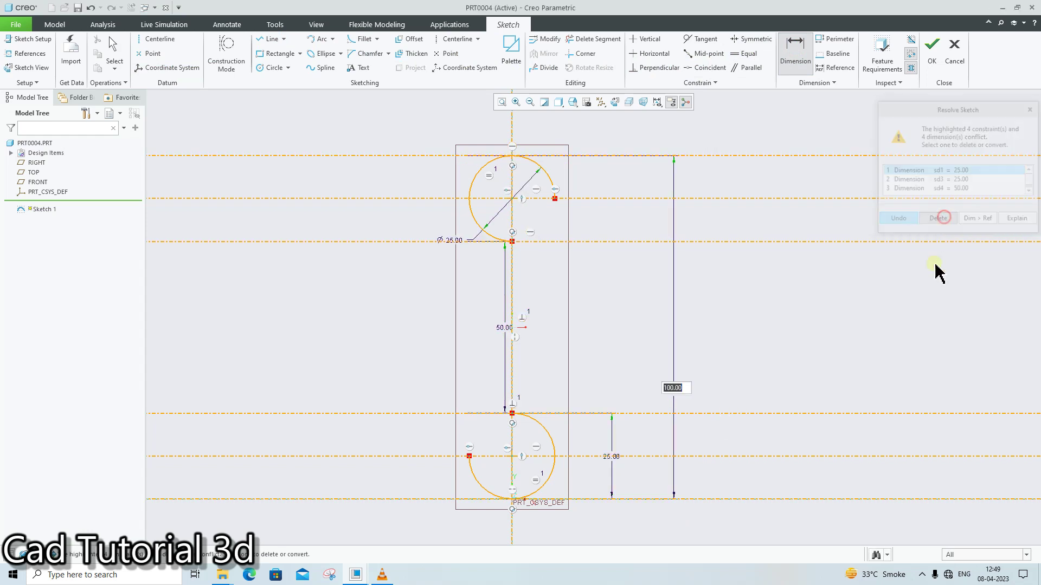
left_click(934, 51)
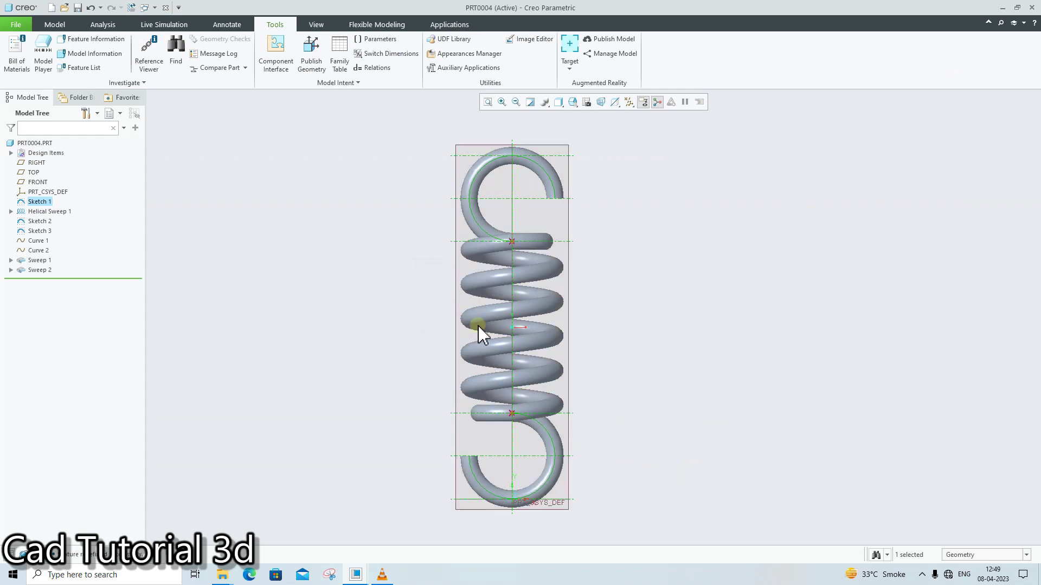
left_click(292, 197)
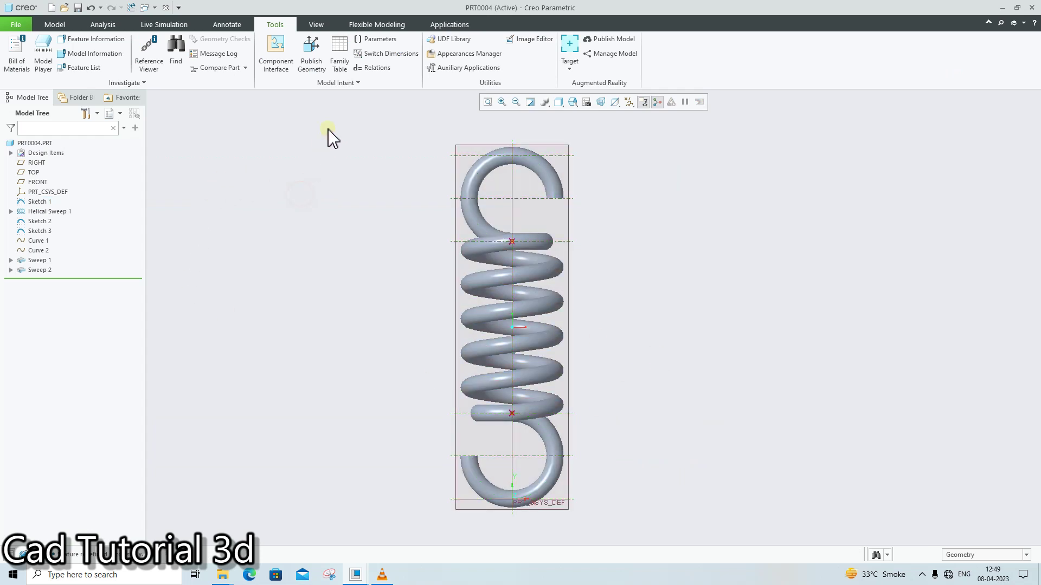
Open Relations with Sketch 1's dimensions shown, including length d18, then cancel it
left_click(383, 69)
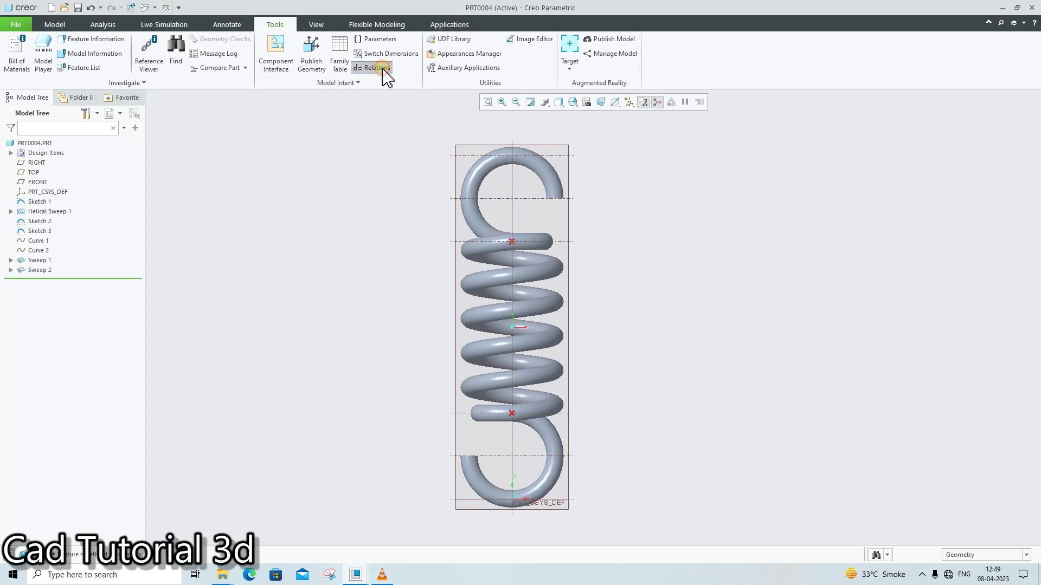
middle_click_drag(579, 255, 602, 263)
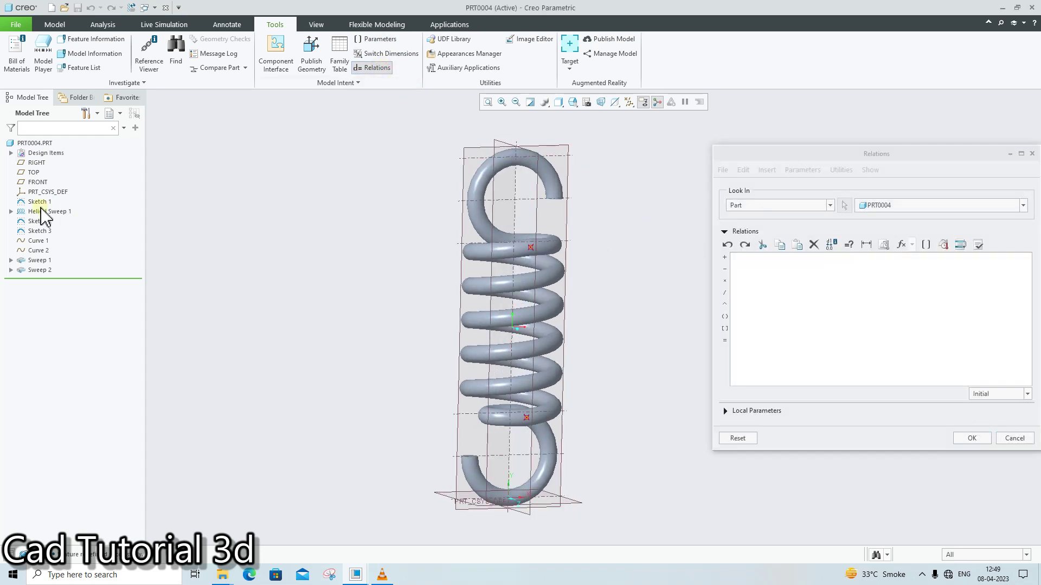
left_click(39, 202)
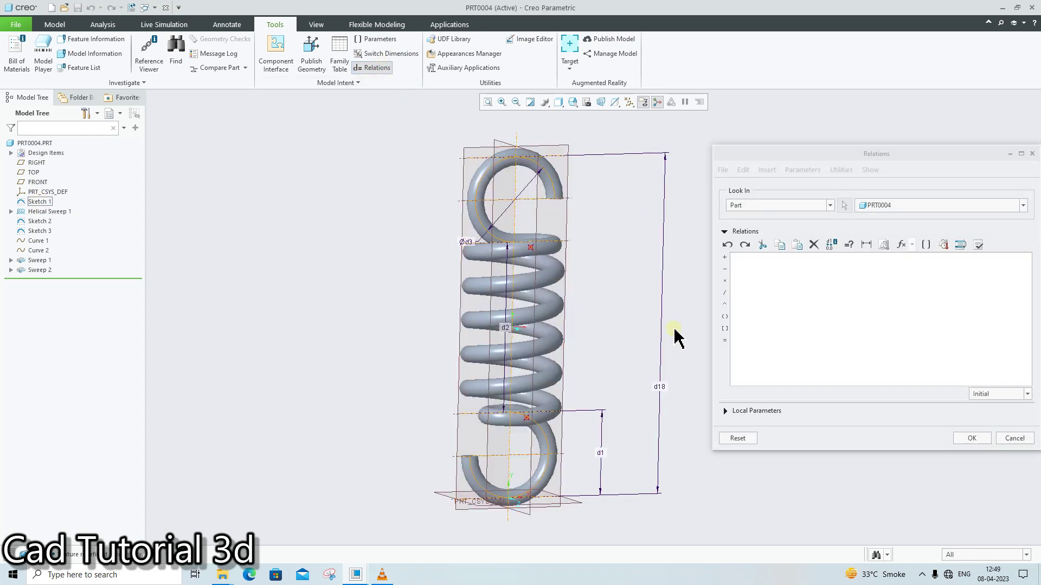
left_click(1011, 439)
left_click(889, 322)
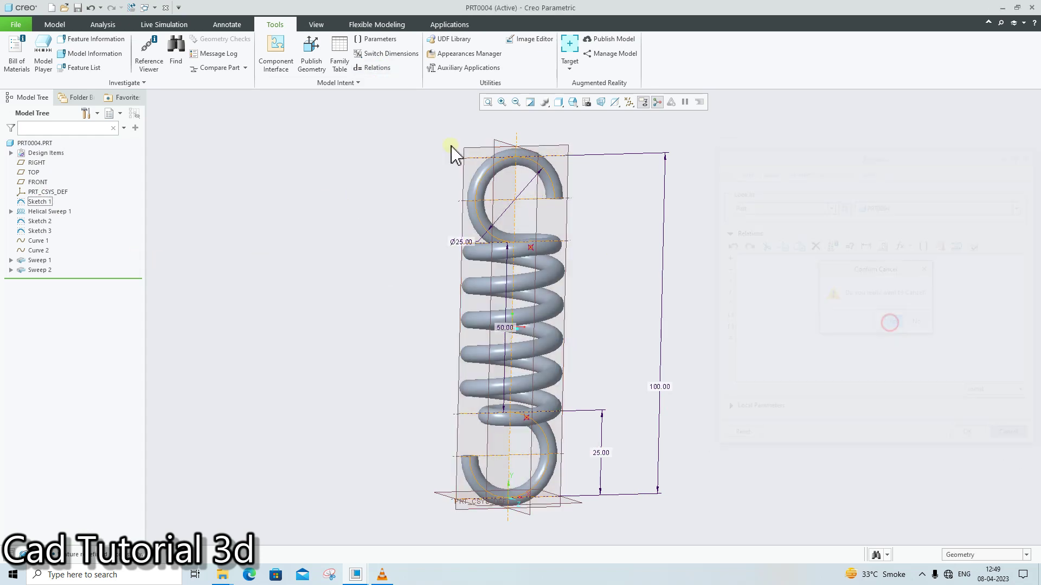
Show Helical Sweep 1's profile and section dimensions as symbols in Relations
left_click(373, 68)
left_click(30, 211)
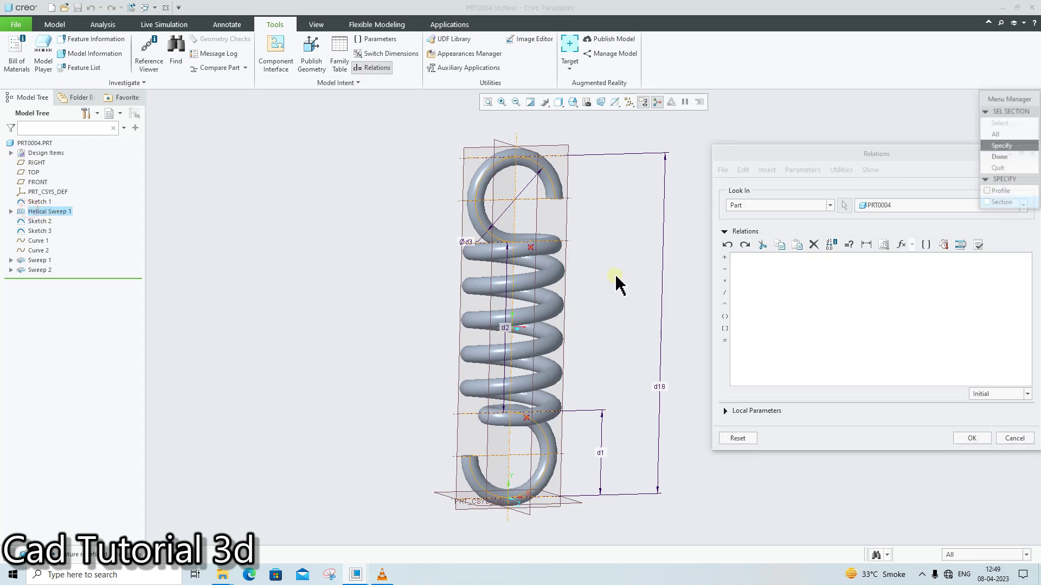
left_click(1002, 146)
left_click(987, 192)
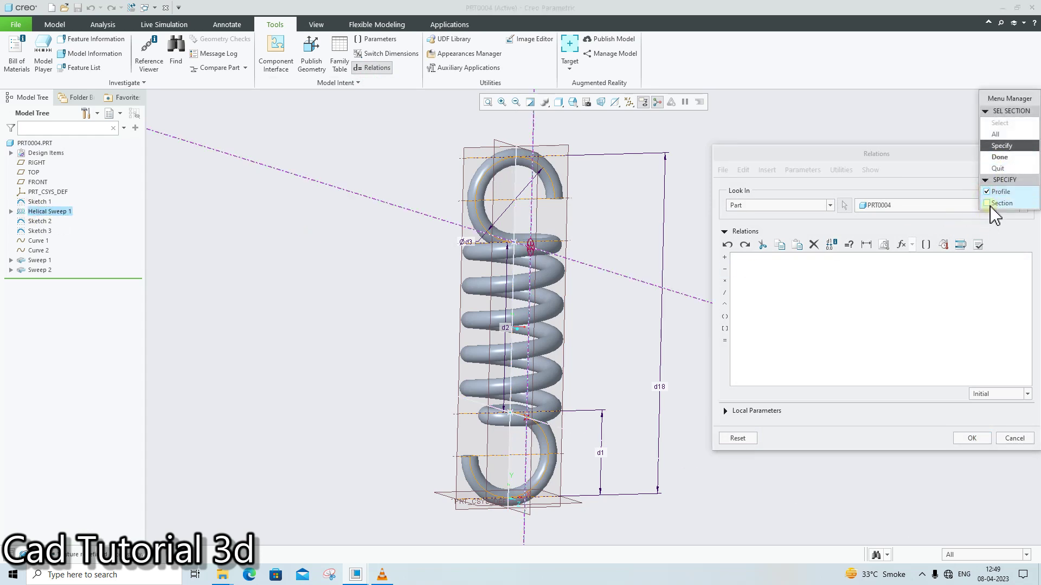
left_click(968, 437)
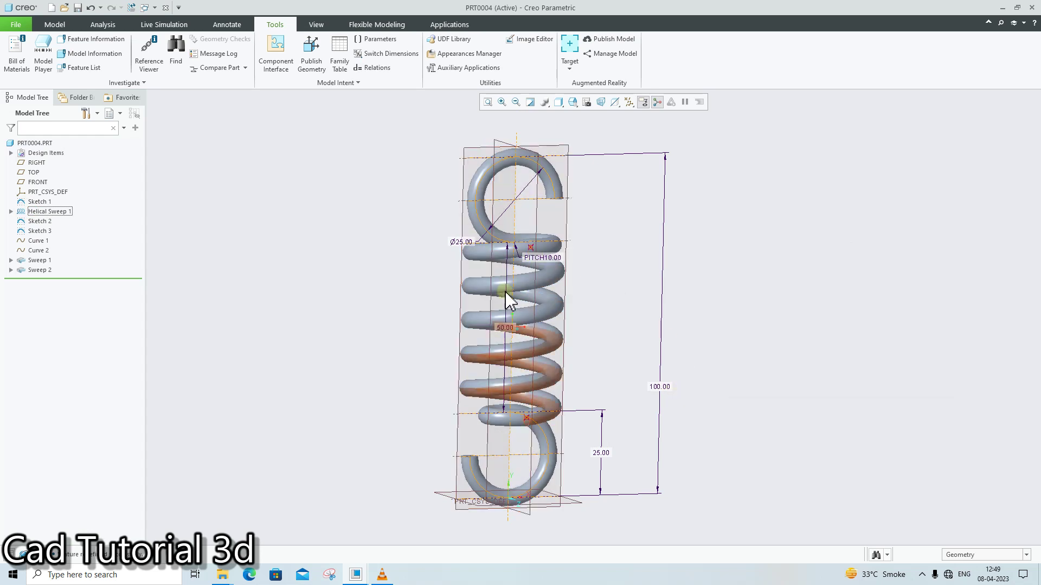
left_click(375, 67)
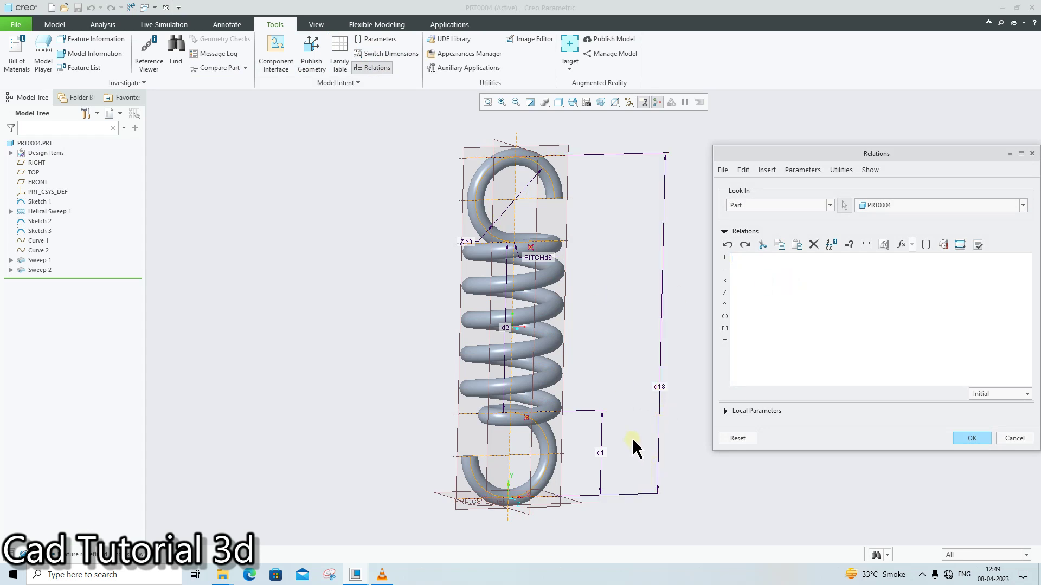
mouse_move(541, 258)
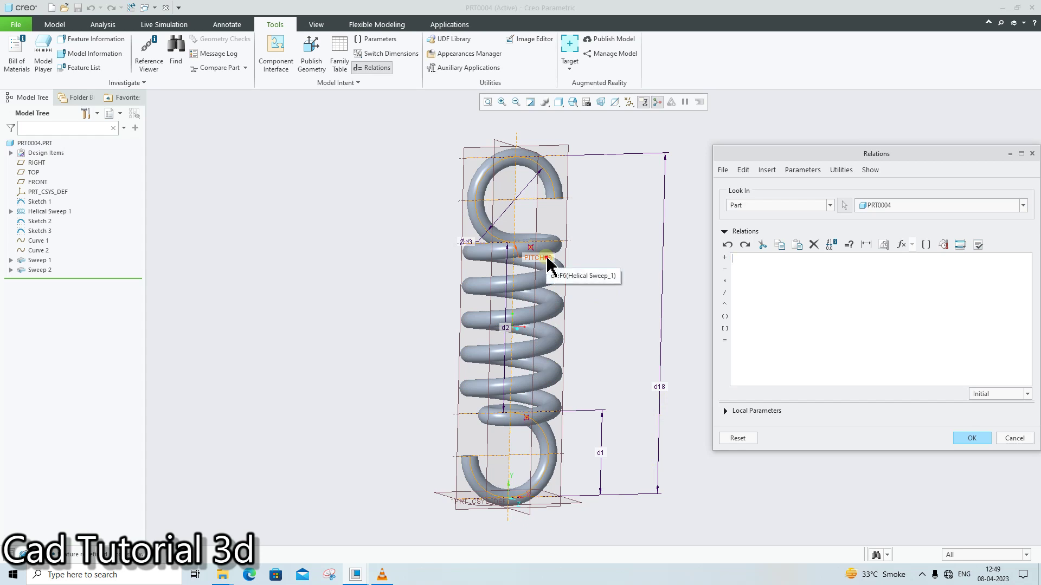
Write d6=(d18-50) in the relations editor, picking d6 and d18 from the model
left_click(547, 259)
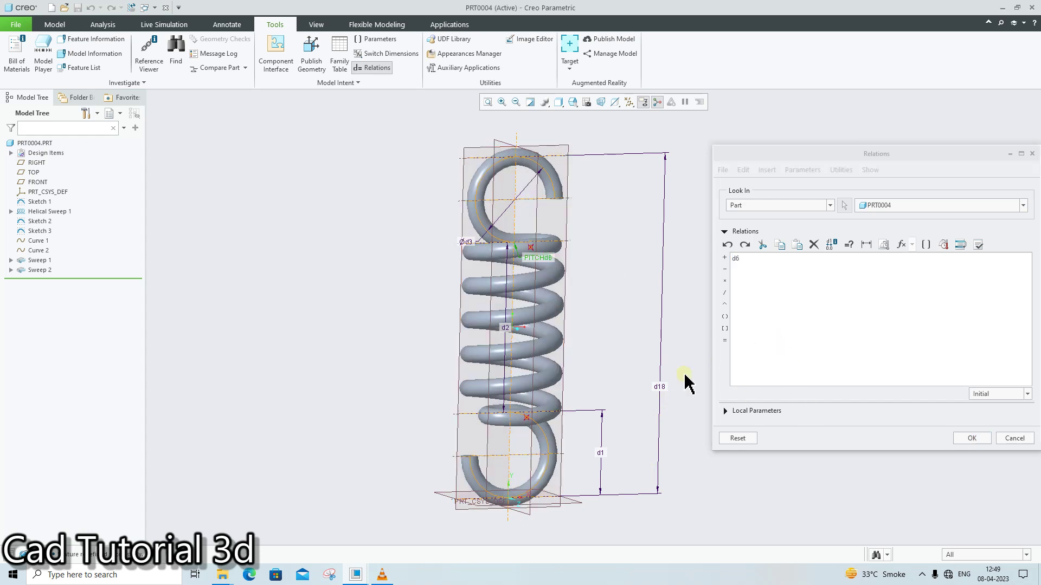
left_click(724, 341)
type("0")
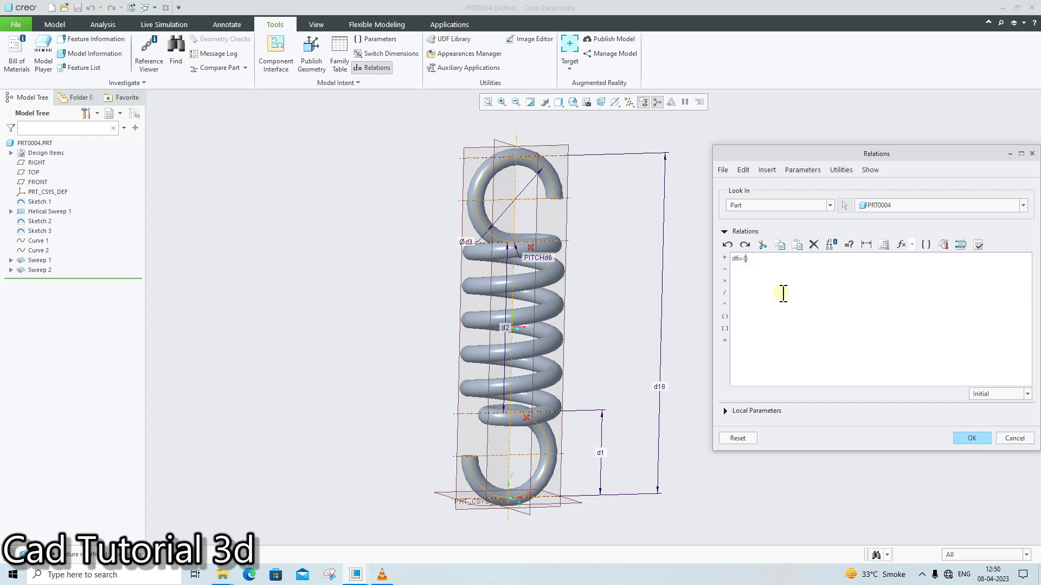
left_click(663, 386)
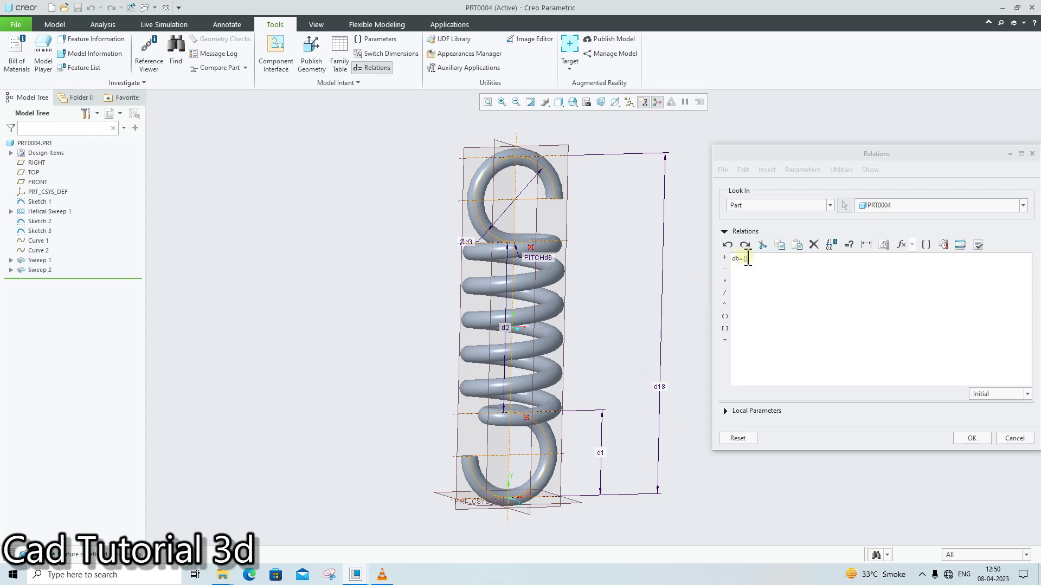
left_click(747, 259)
left_click(659, 393)
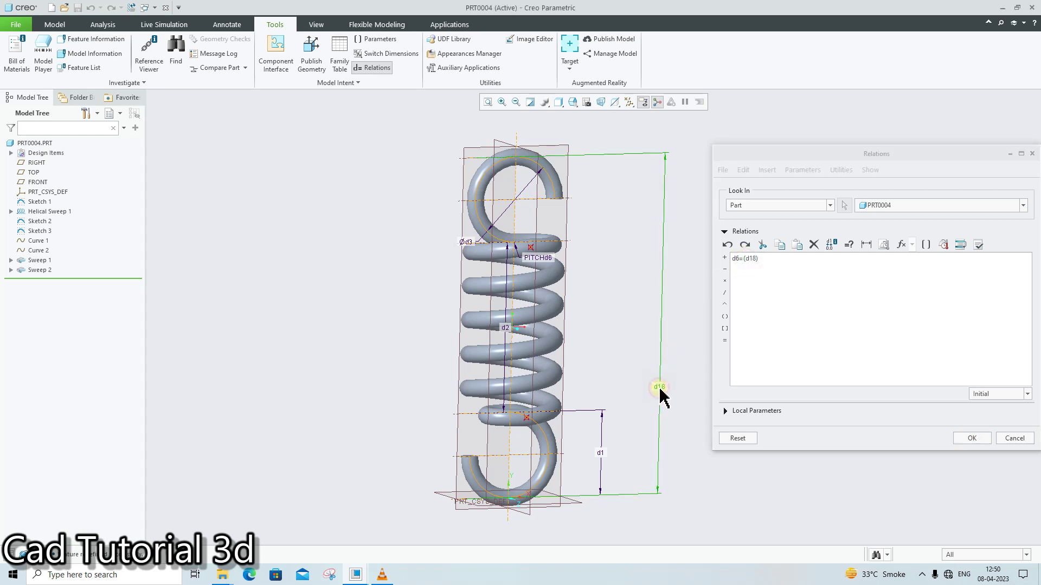
left_click(756, 262)
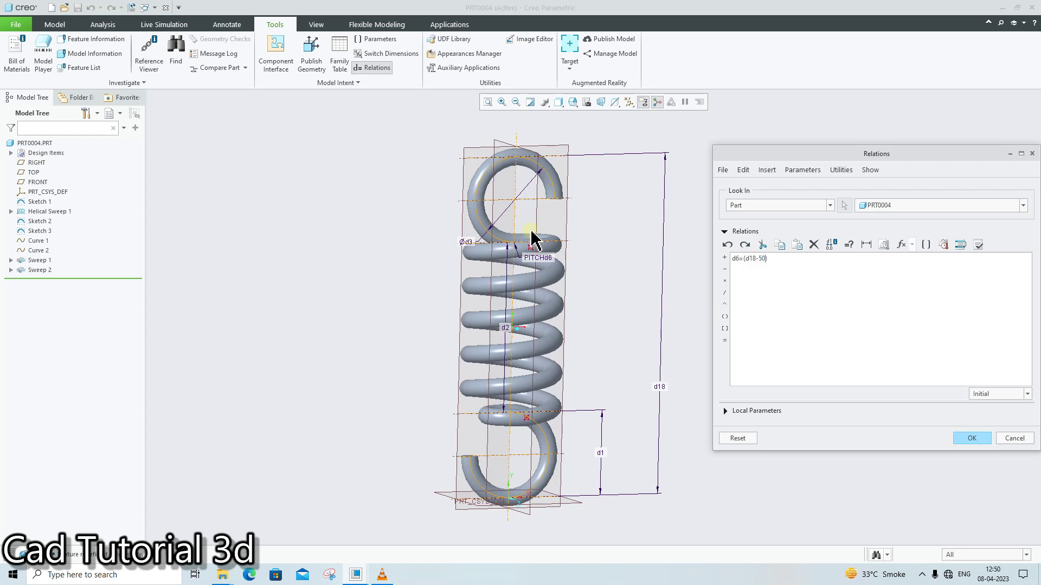
left_click(758, 283)
left_click(169, 580)
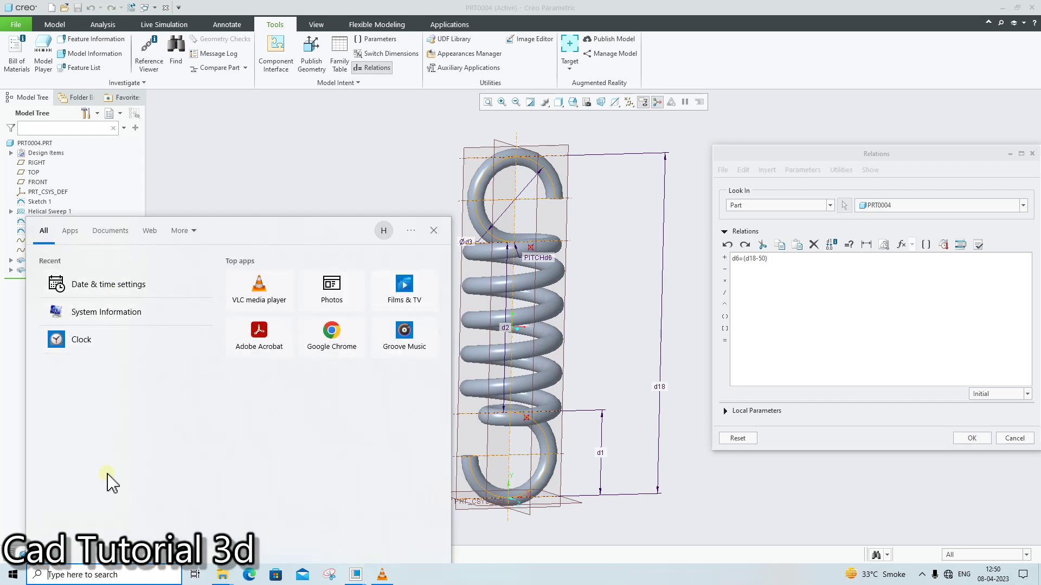
type("calc")
left_click(134, 284)
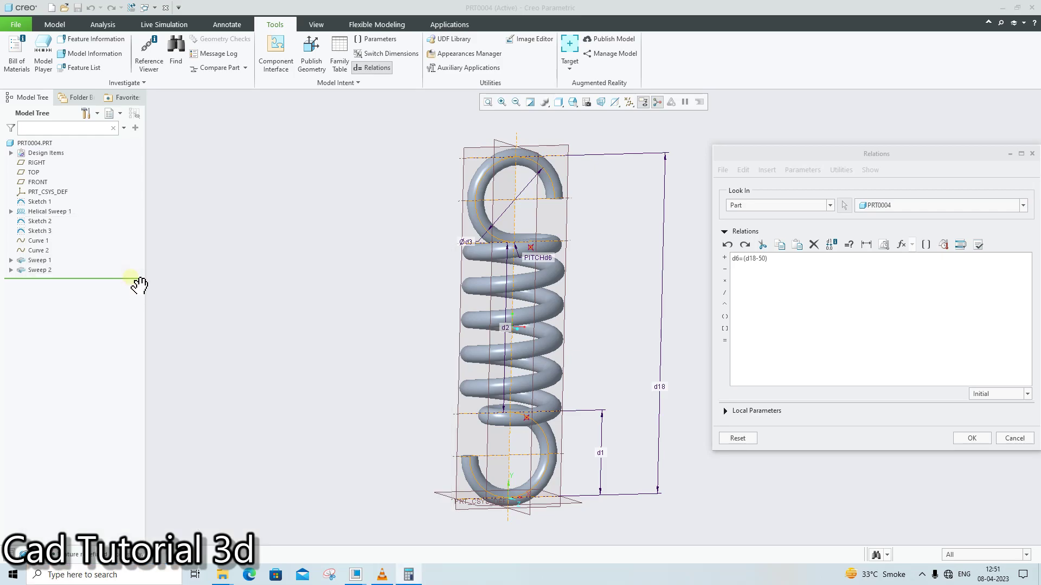
type("18-")
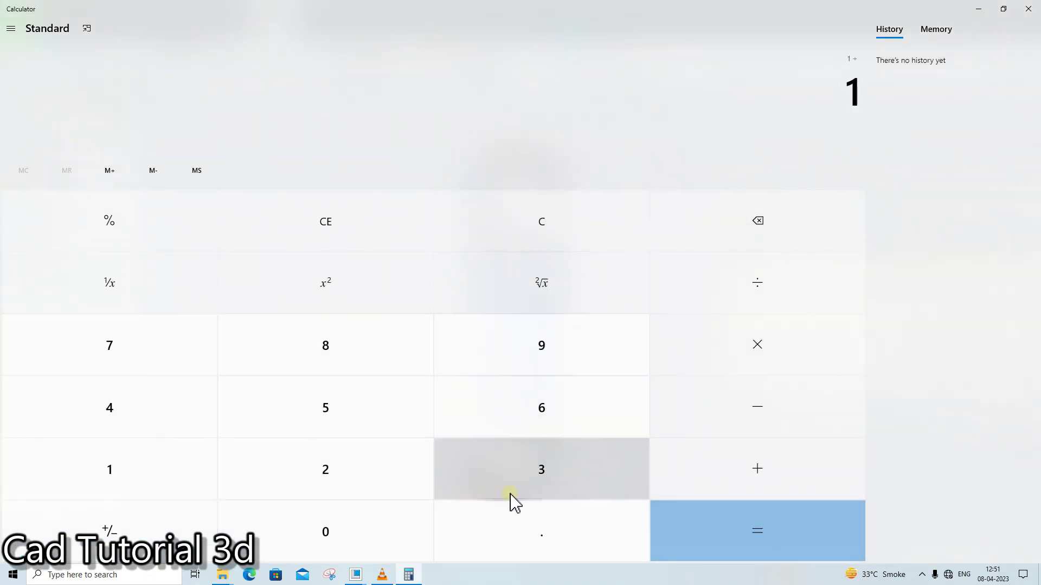
type("5")
key("Return")
Complete the relation as d6=(d18-50)*0.2, adding the missing multiply sign, and apply it
left_click(1028, 9)
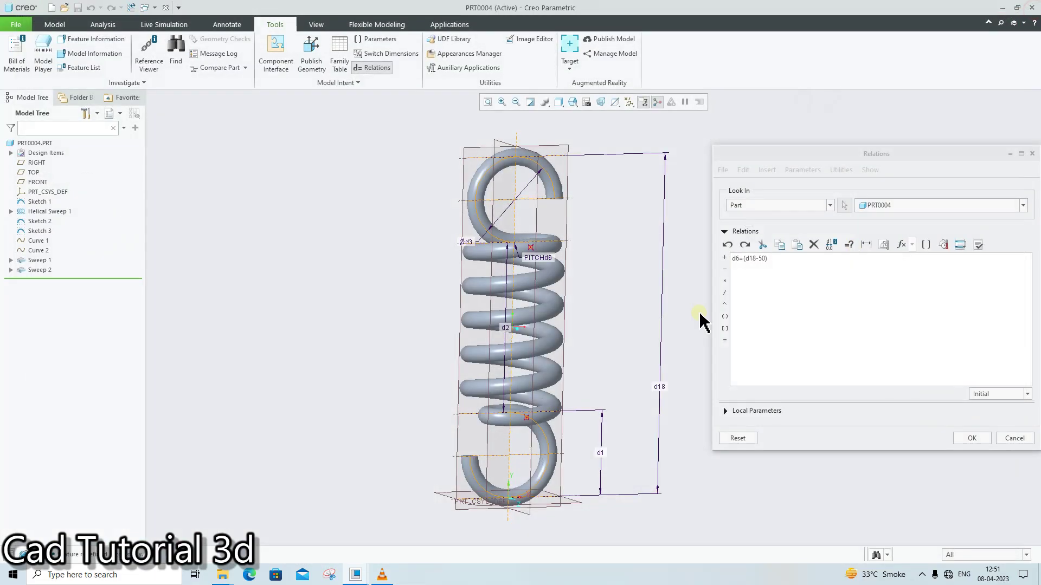
left_click(784, 262)
type("0.2")
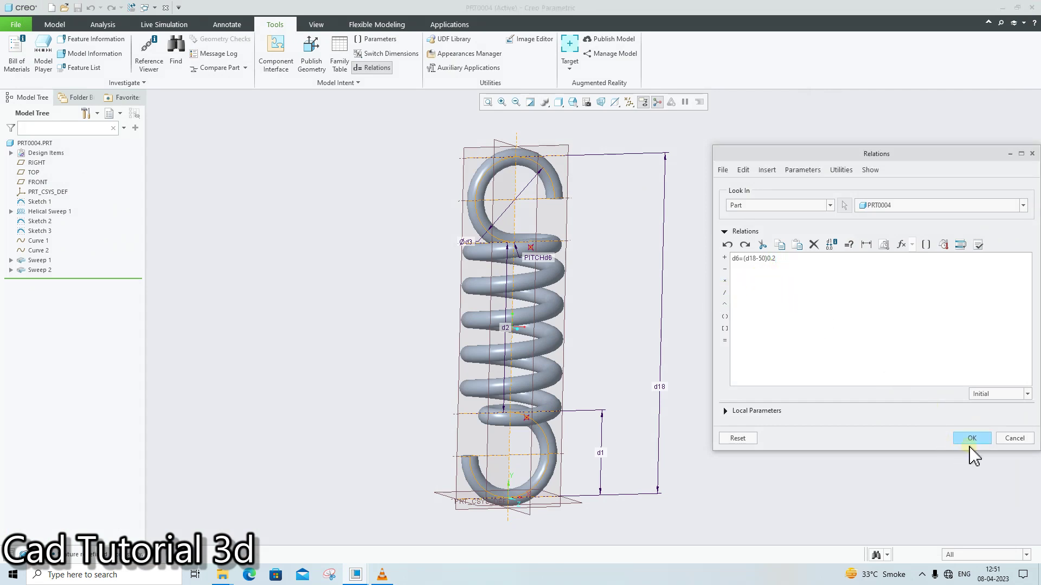
type("2")
left_click(972, 439)
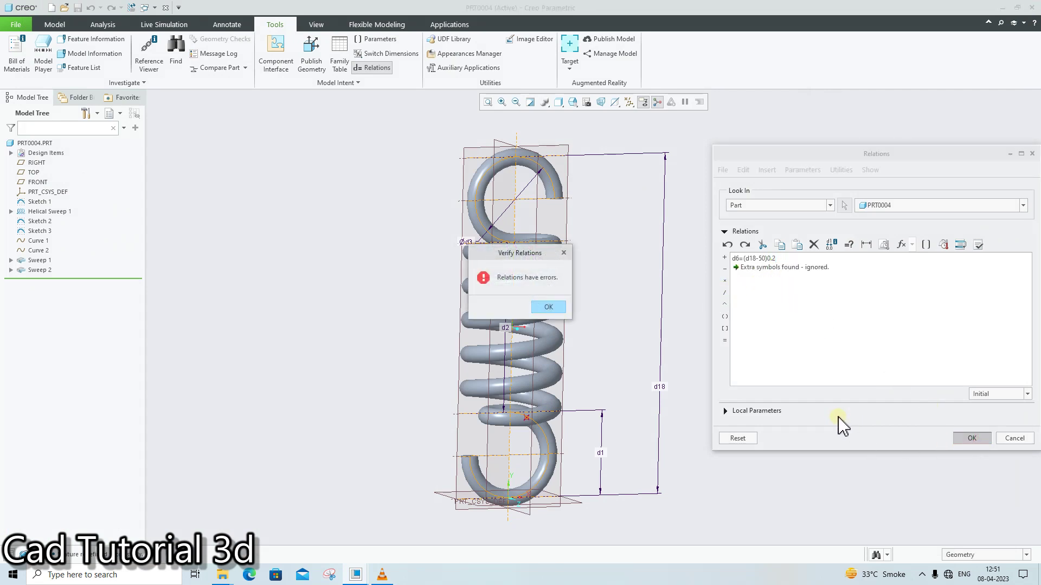
left_click(548, 307)
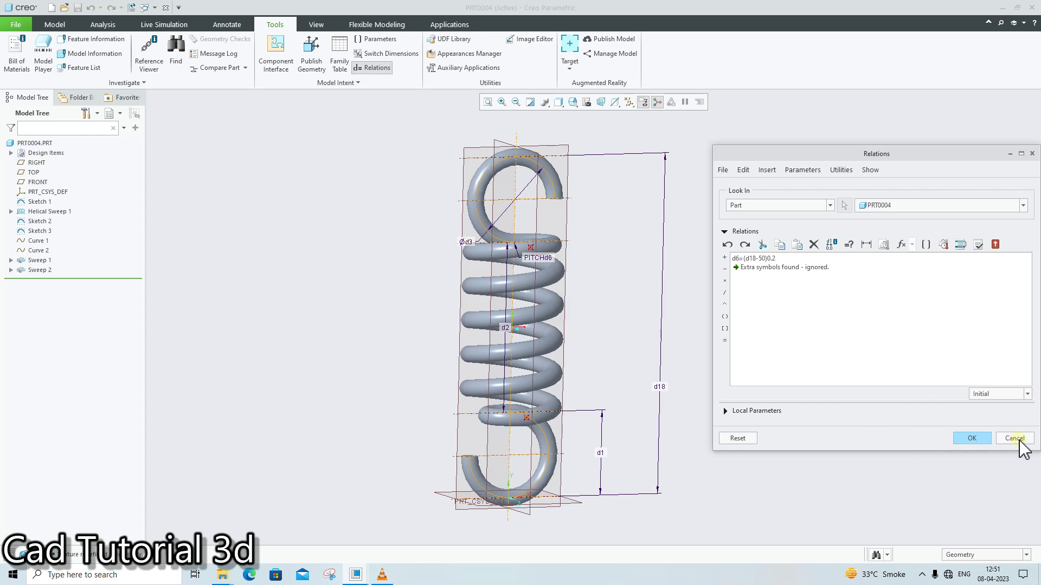
left_click(983, 440)
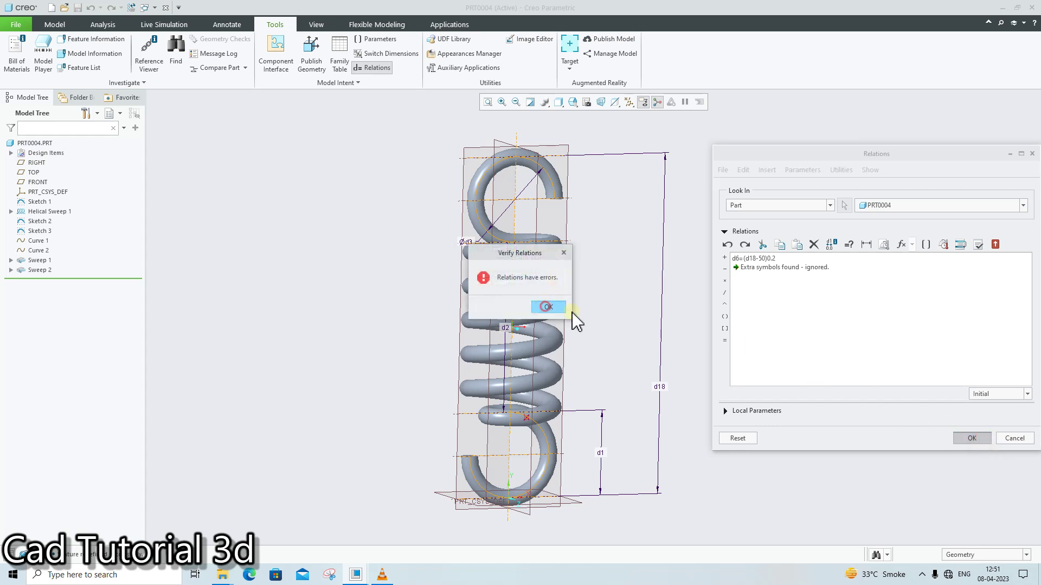
left_click(550, 305)
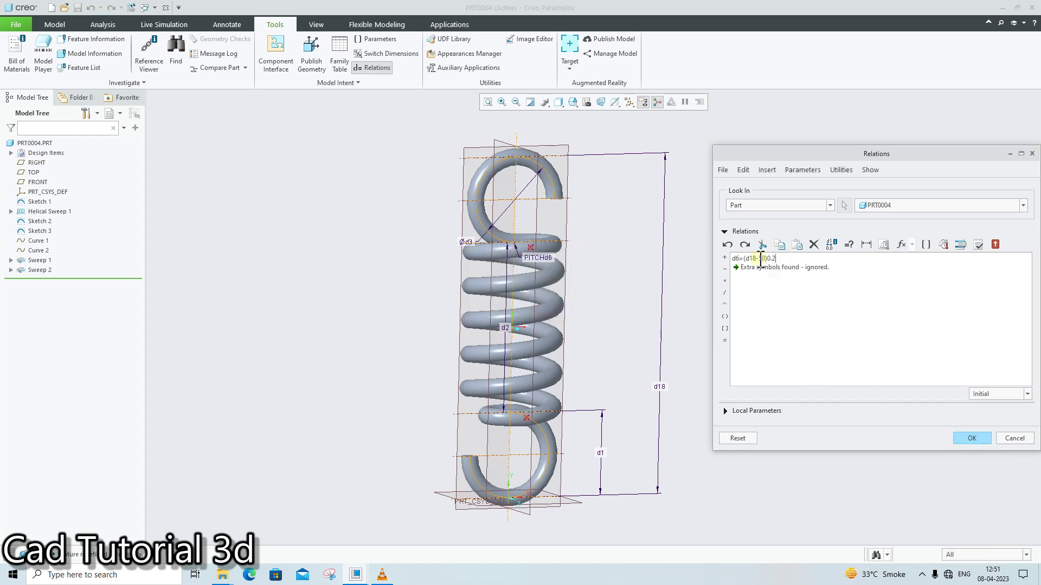
left_click(725, 280)
left_click(956, 438)
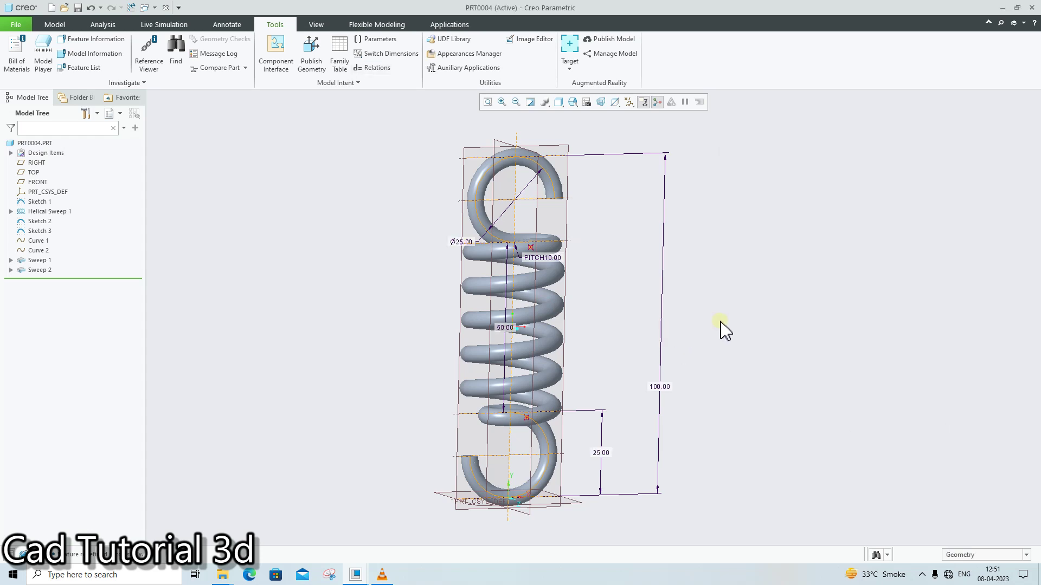
mouse_move(774, 344)
middle_mouse_down()
mouse_move(727, 336)
mouse_move(745, 337)
middle_mouse_up()
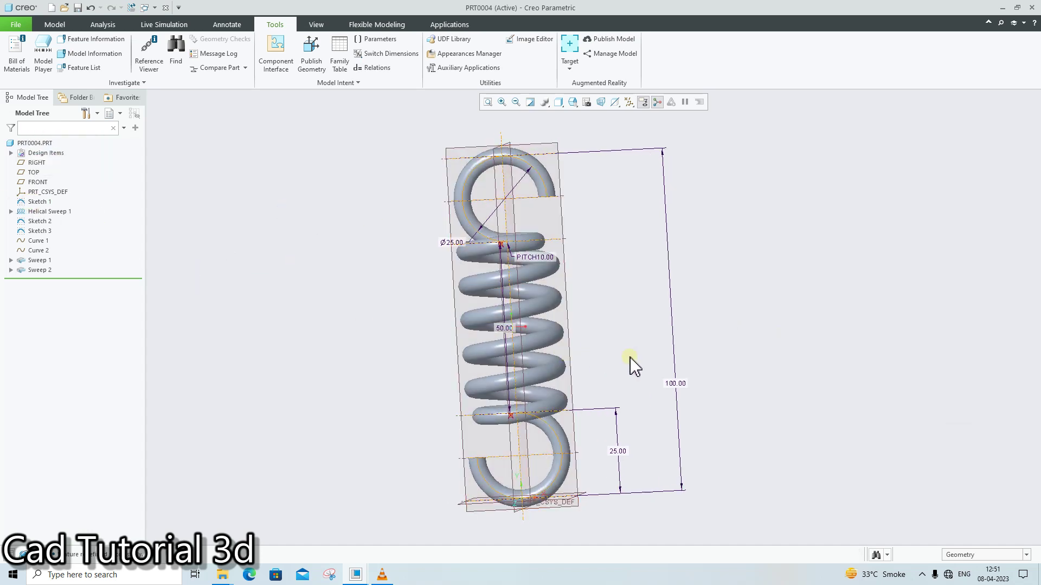
Change the spring's overall length from 100 to 150, then to 50
left_click(38, 201)
left_click(43, 136)
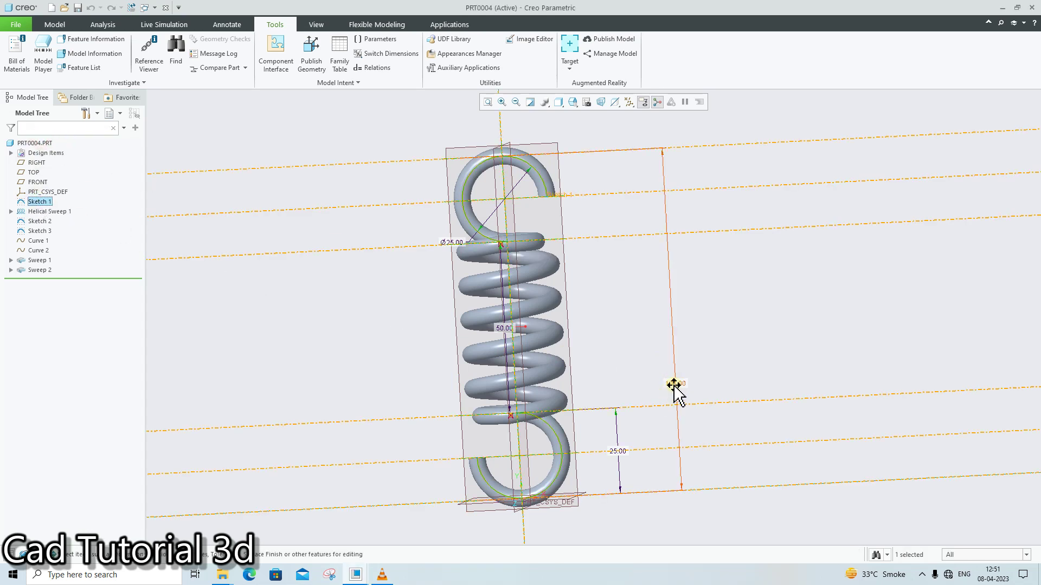
double_click(676, 381)
type("15")
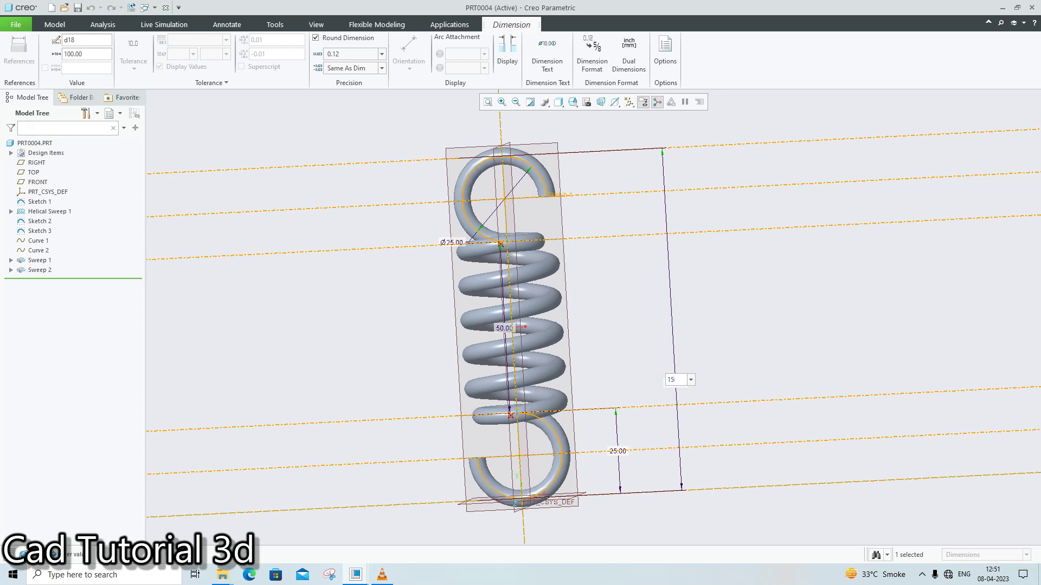
type("0")
key("Return")
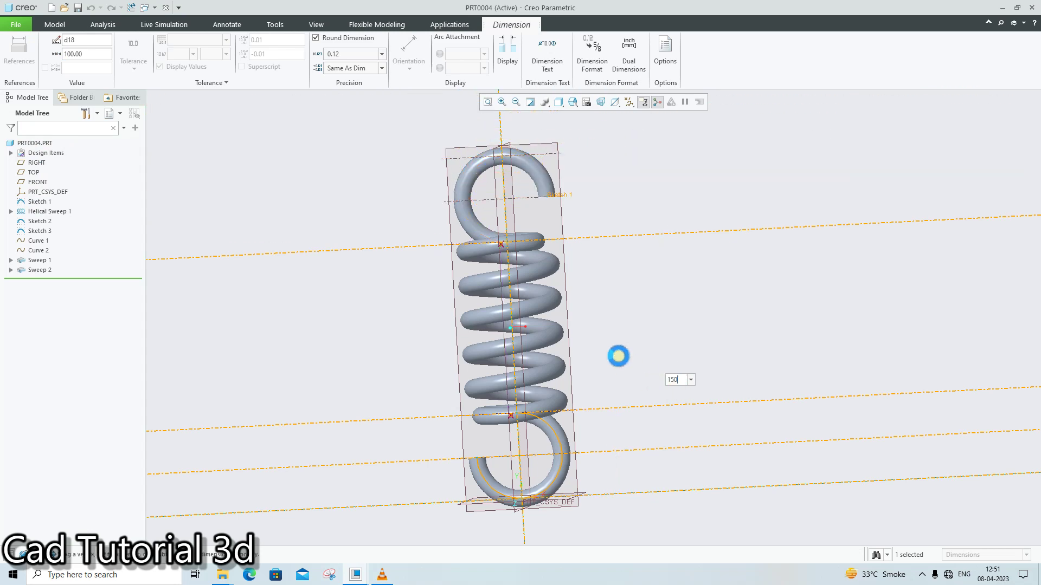
scroll(599, 284, "up", 3)
scroll(627, 313, "down", 2)
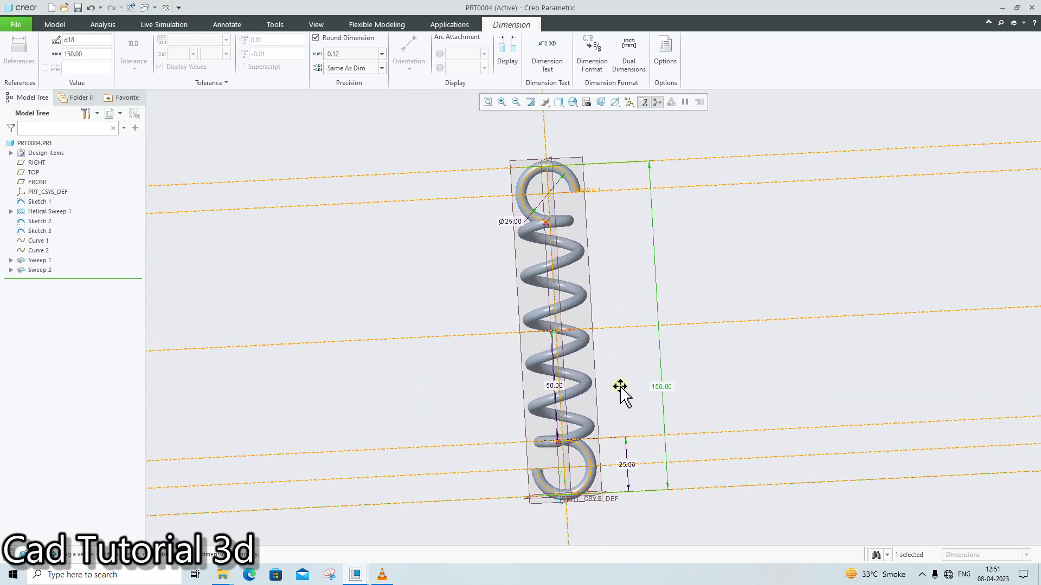
mouse_move(623, 386)
middle_mouse_down()
mouse_move(644, 371)
mouse_move(616, 395)
mouse_move(650, 407)
middle_mouse_up()
double_click(655, 399)
type("5")
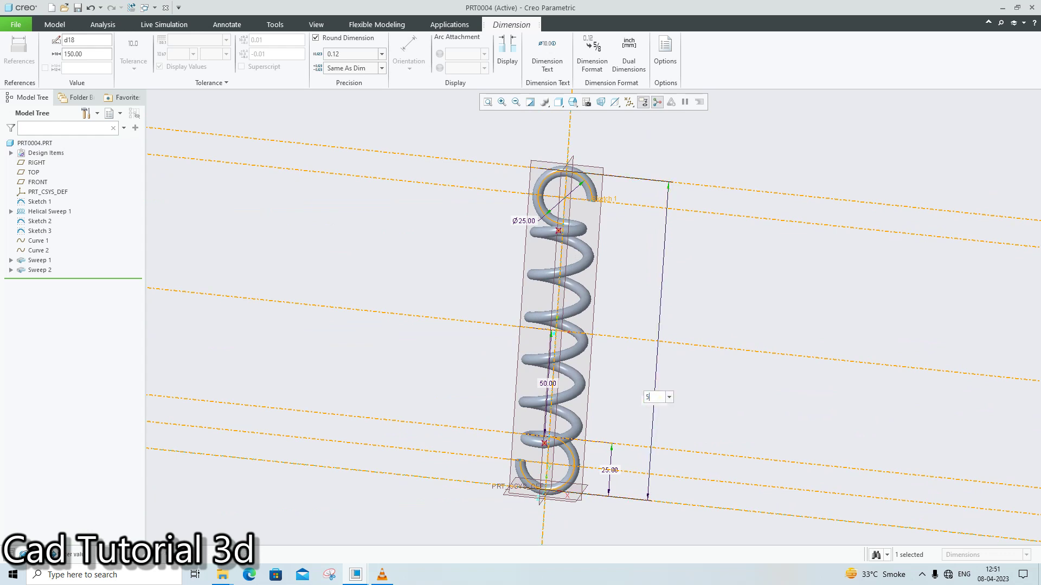
type("0")
key("Return")
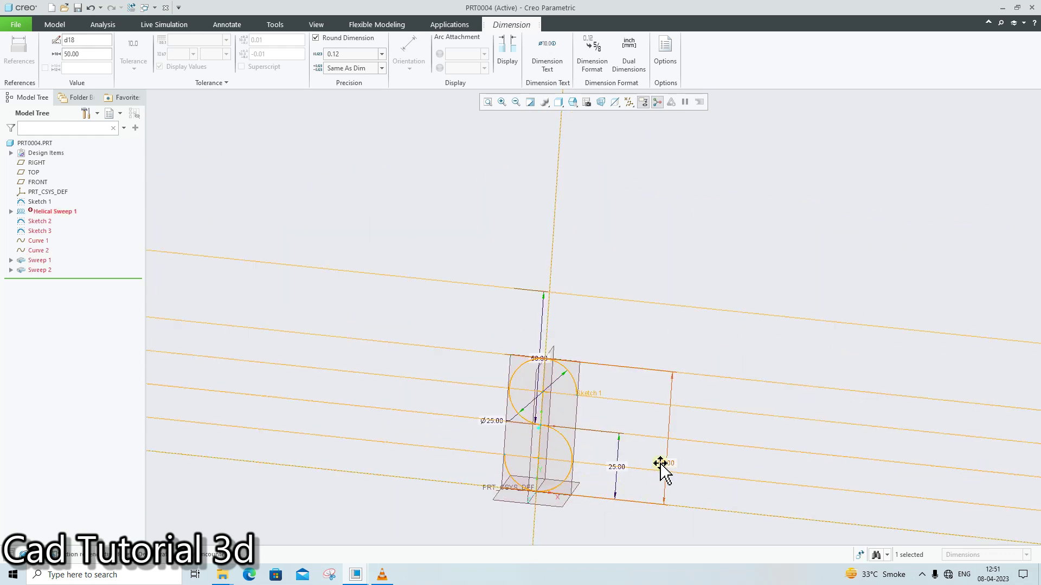
Set the overall length to 250, then restore it to 100
double_click(663, 467)
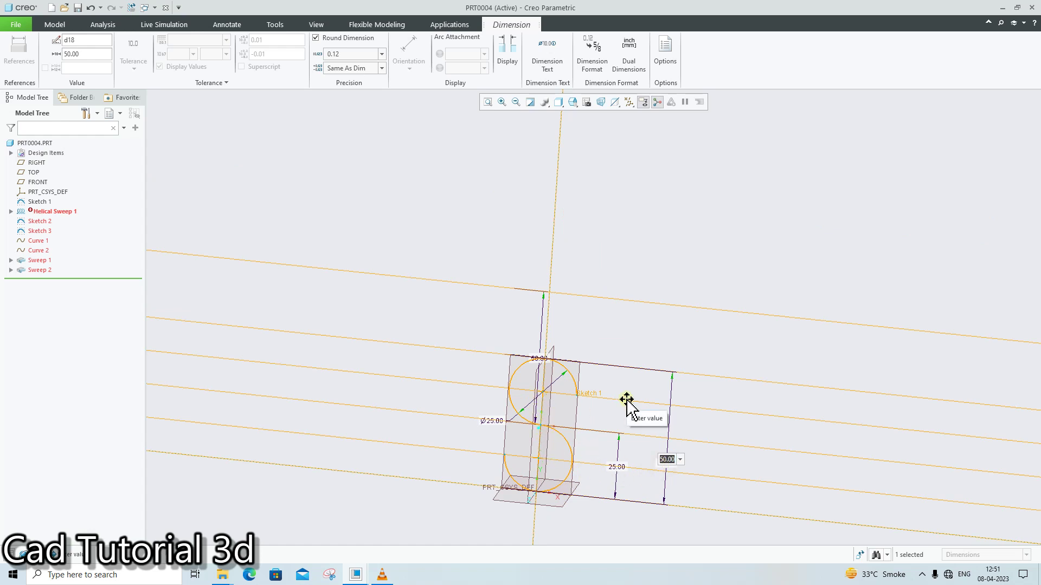
key("BackSpace")
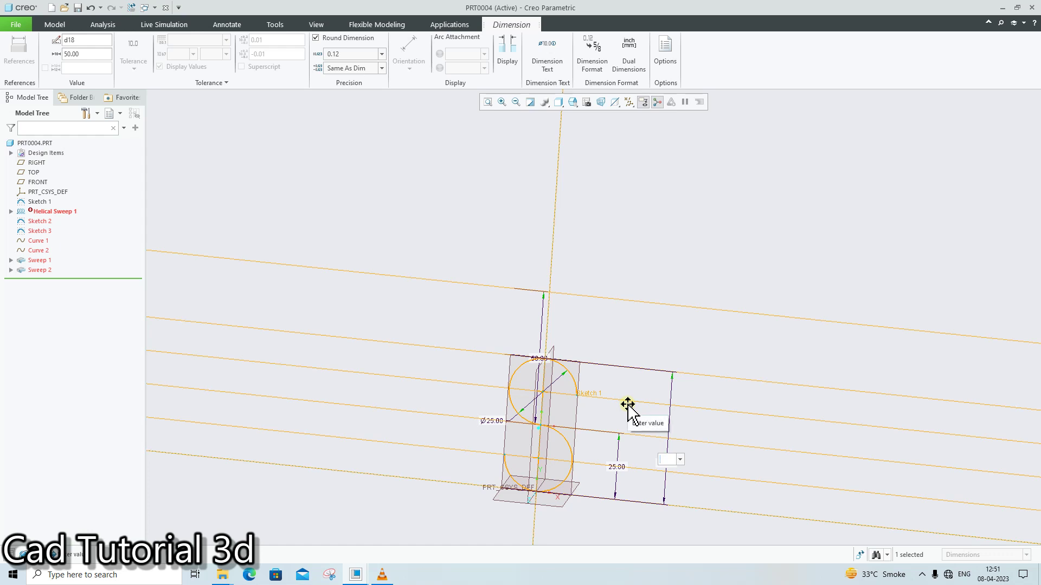
type("250")
key("Return")
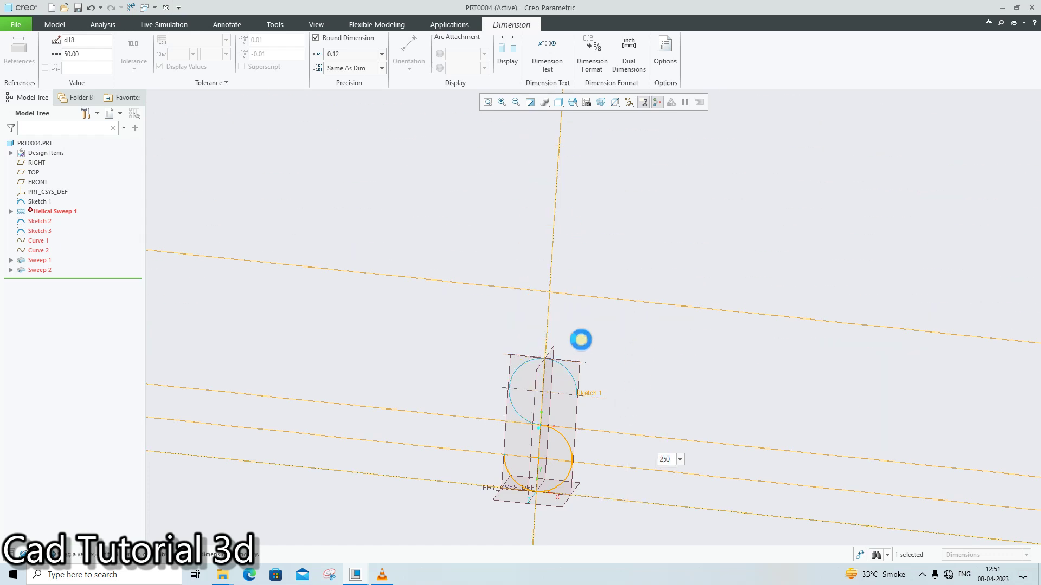
mouse_move(573, 289)
middle_mouse_down()
mouse_move(576, 221)
mouse_move(567, 332)
mouse_move(546, 295)
mouse_move(558, 309)
middle_mouse_up()
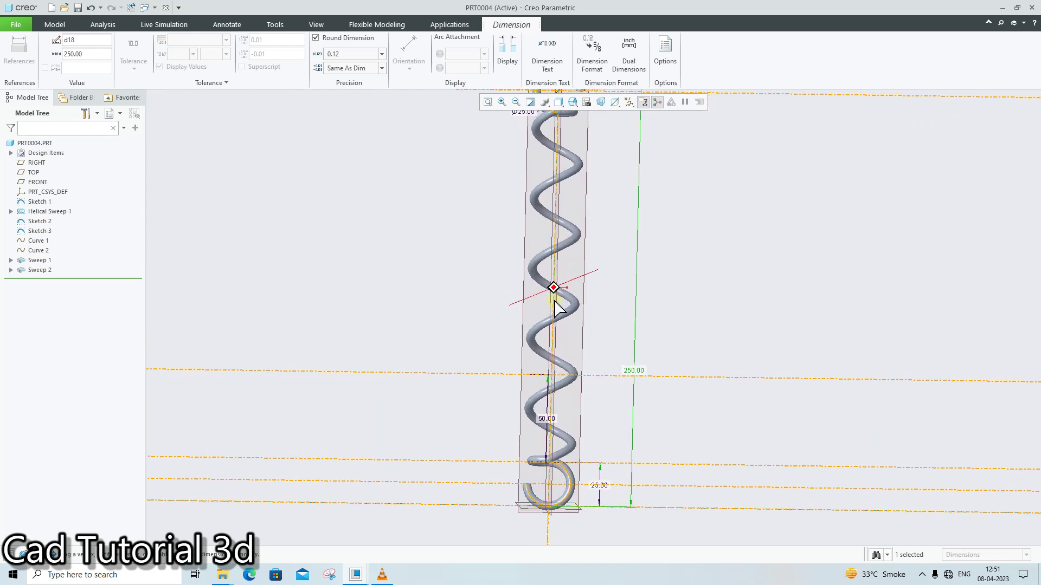
double_click(633, 371)
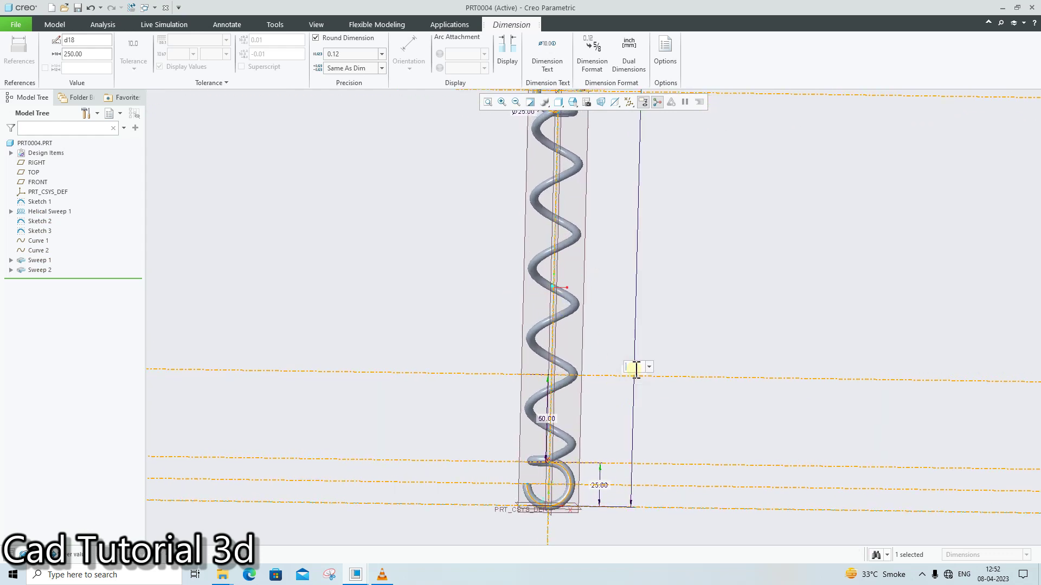
type("100")
key("Return")
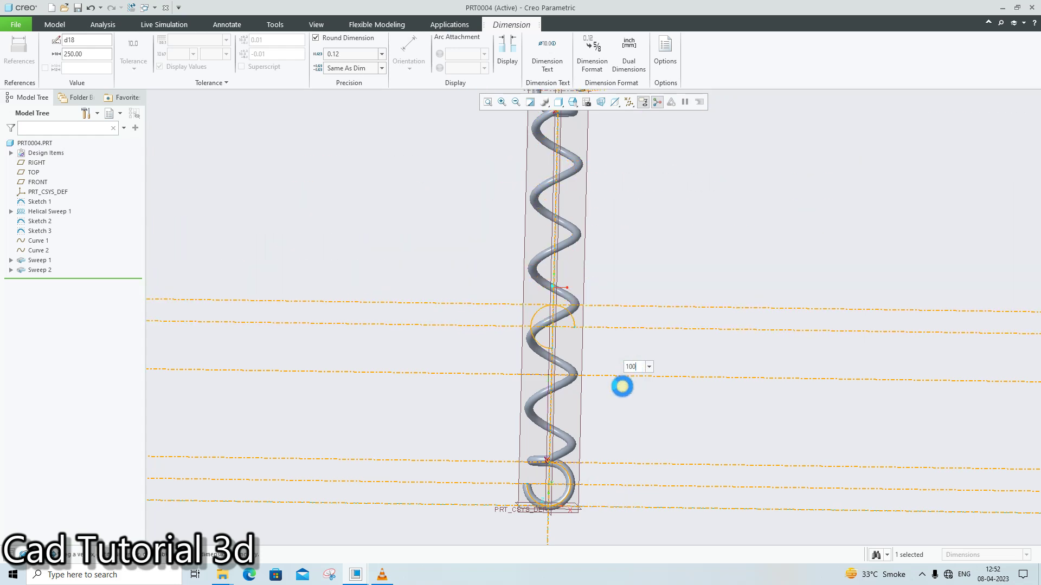
mouse_move(562, 510)
middle_mouse_down()
mouse_move(595, 430)
mouse_move(594, 446)
mouse_move(590, 419)
mouse_move(574, 441)
mouse_move(613, 428)
mouse_move(564, 425)
mouse_move(558, 395)
mouse_move(583, 434)
mouse_move(592, 409)
mouse_move(581, 434)
mouse_move(593, 441)
mouse_move(587, 453)
mouse_move(575, 416)
middle_mouse_up()
left_click(593, 409)
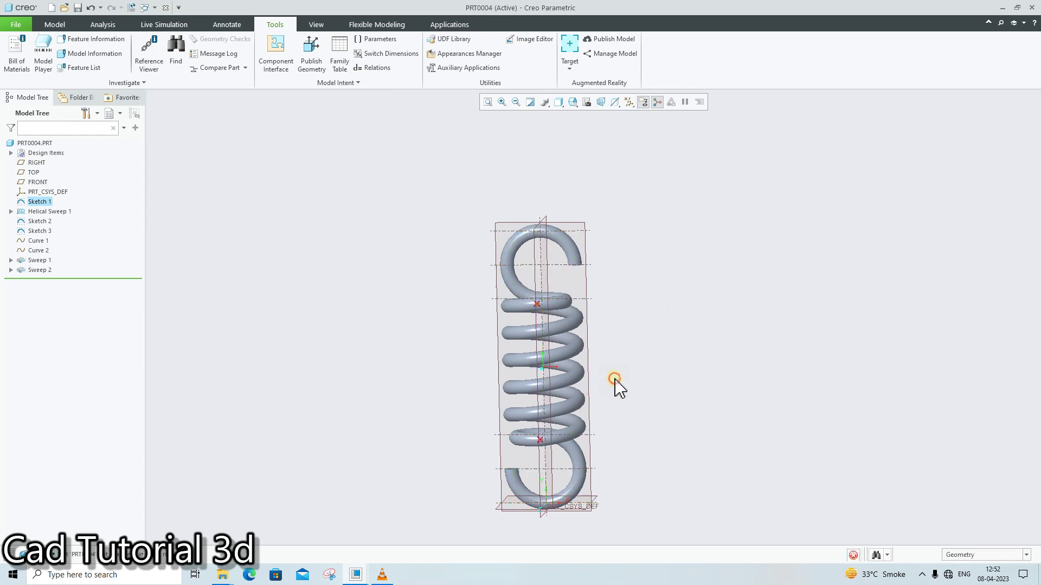